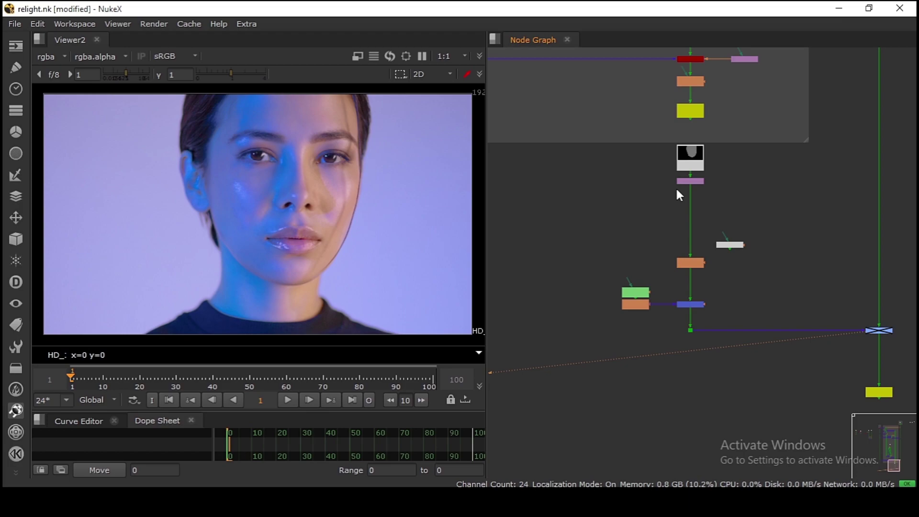
View the output of the Read8 p2.exr node below the HEAD group.
scroll(703, 188, up, 3)
middle_drag(703, 187, 662, 297)
scroll(654, 237, down, 5)
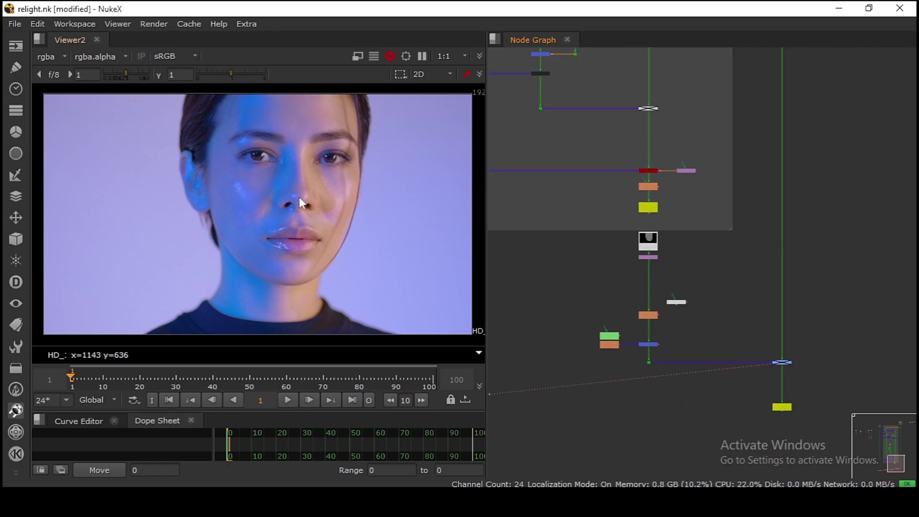
scroll(648, 251, down, 2)
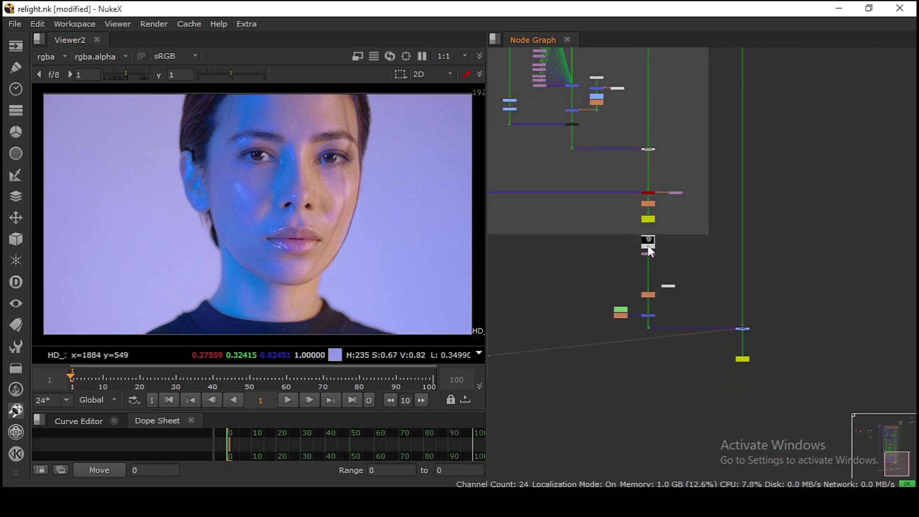
scroll(622, 268, up, 4)
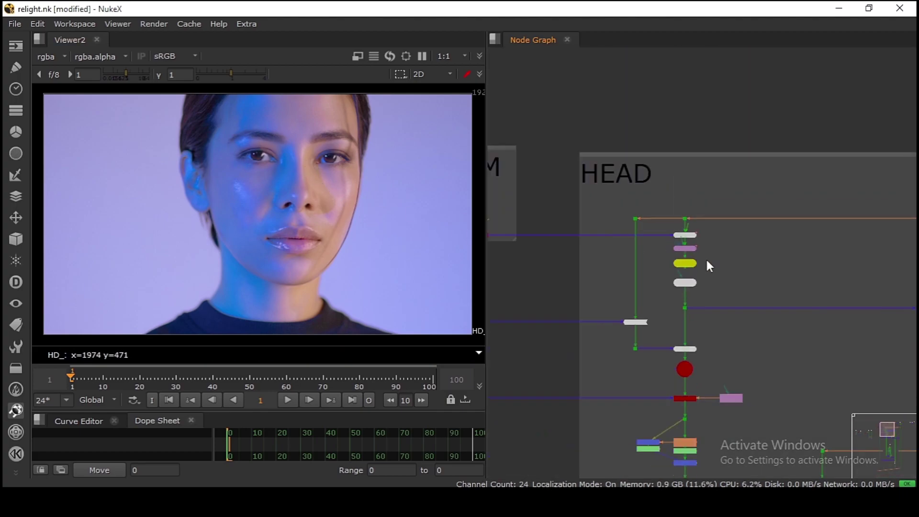
scroll(705, 264, down, 5)
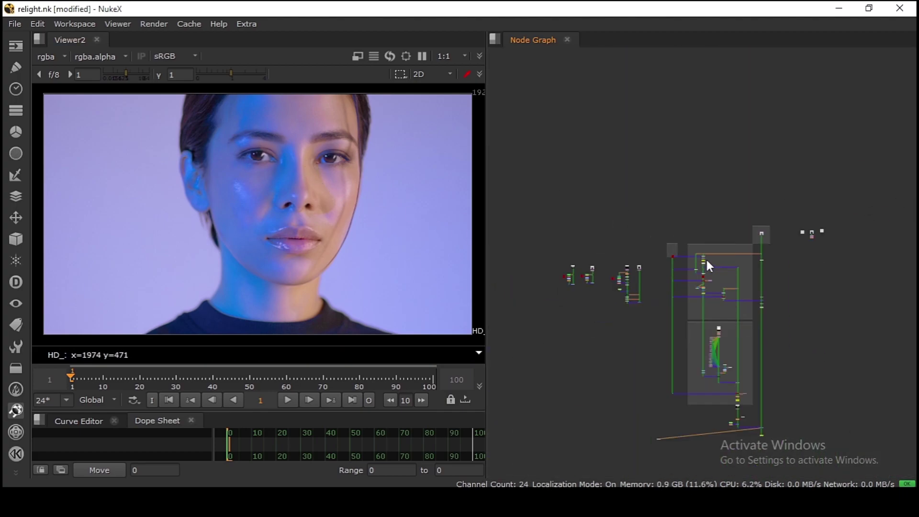
scroll(703, 250, up, 6)
scroll(694, 214, up, 2)
click(694, 217)
key(1)
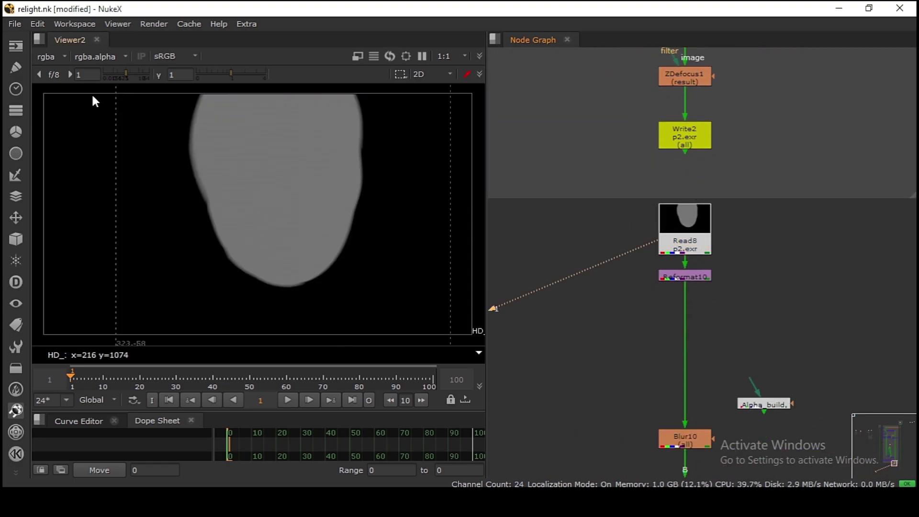
Inspect the N normals layer of the p2.exr render, and return the display to rgba.
click(46, 55)
click(58, 139)
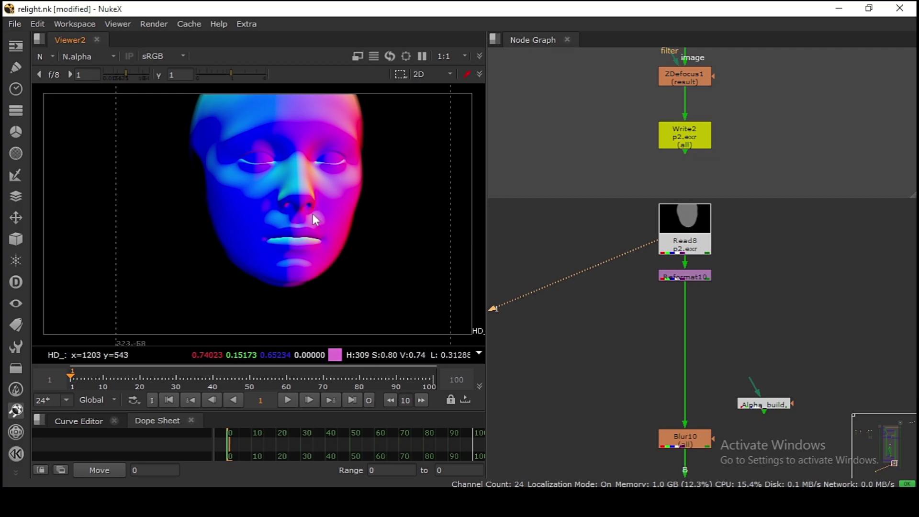
click(41, 56)
click(49, 86)
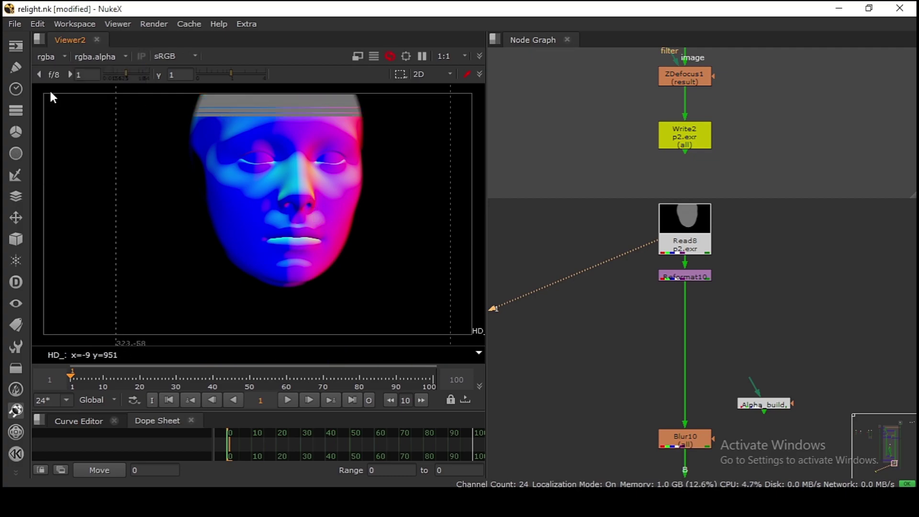
Move the Alpha_build node slightly away from the main branch and add a ColorMatrix node beside it.
scroll(766, 292, down, 6)
scroll(704, 264, up, 3)
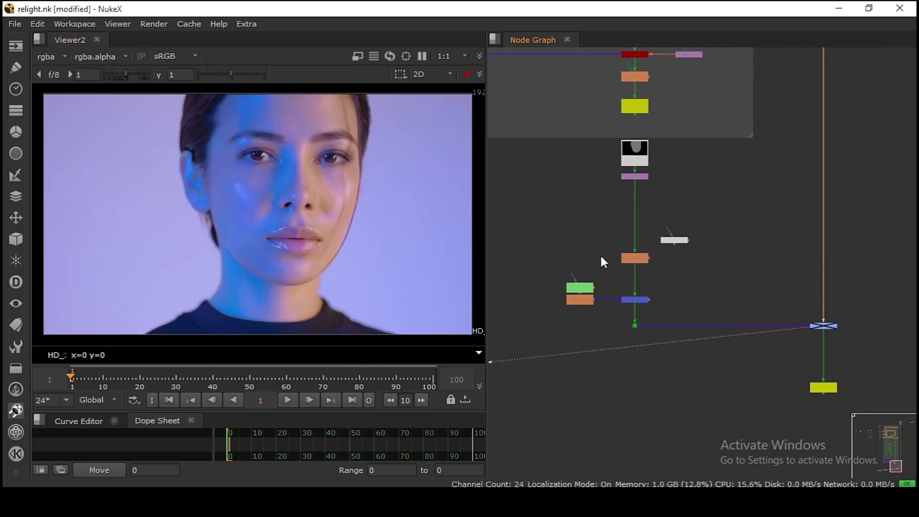
scroll(633, 239, up, 3)
middle_drag(628, 239, 656, 258)
drag(740, 273, 759, 271)
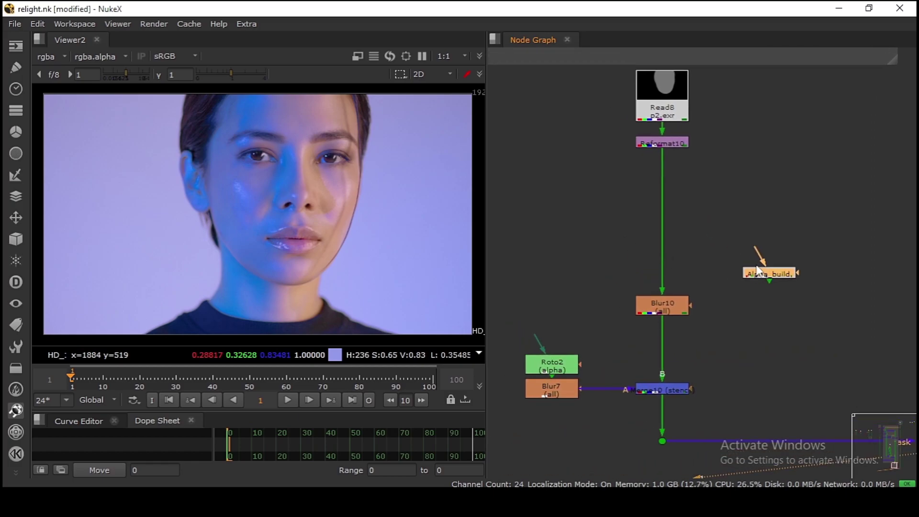
click(619, 229)
key(Tab)
text(colo)
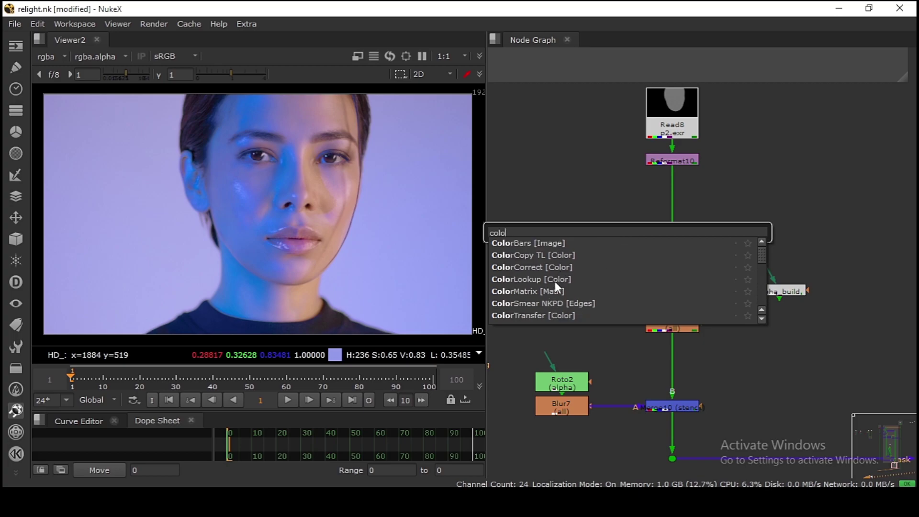
click(555, 290)
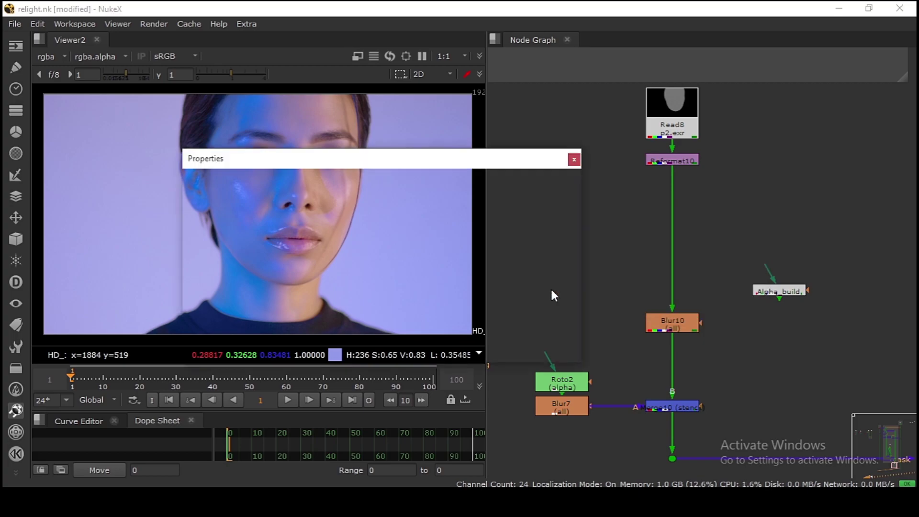
Connect the ColorMatrix2 node's input to Reformat10 and close its properties.
drag(517, 160, 489, 231)
middle_drag(628, 269, 675, 269)
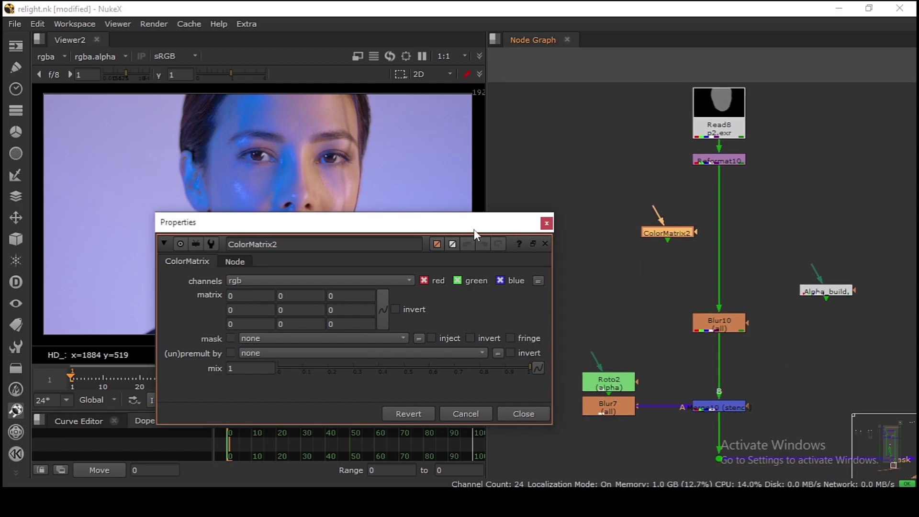
drag(474, 229, 499, 253)
drag(665, 233, 719, 168)
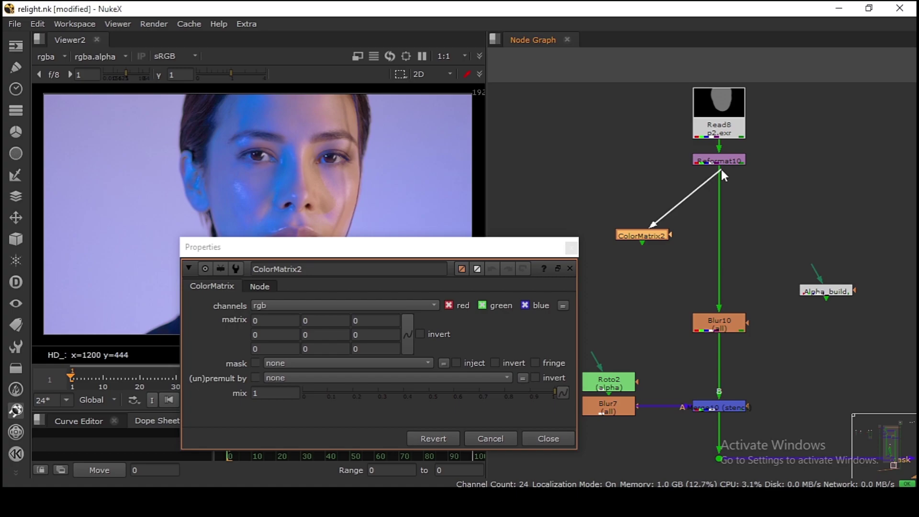
middle_drag(648, 239, 683, 232)
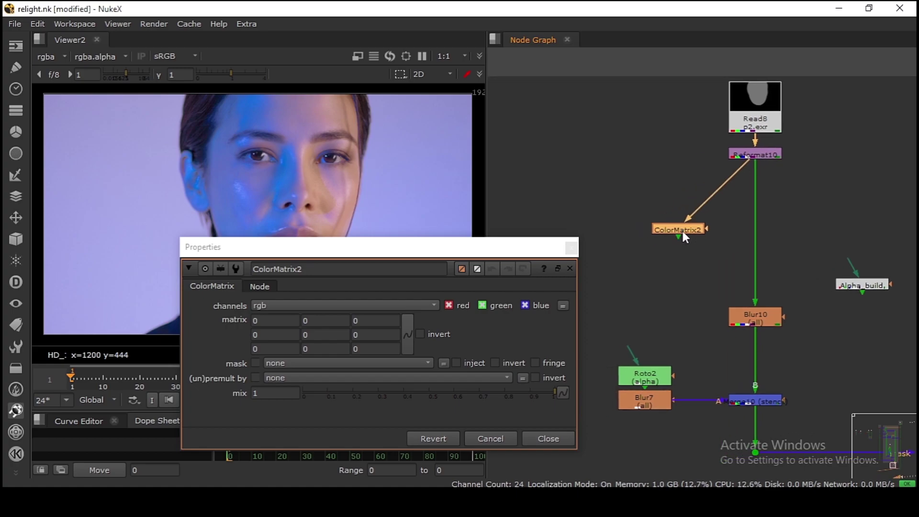
click(571, 248)
Add an Axis node and place it near the ColorMatrix2 node.
key(Tab)
text(axi)
click(538, 218)
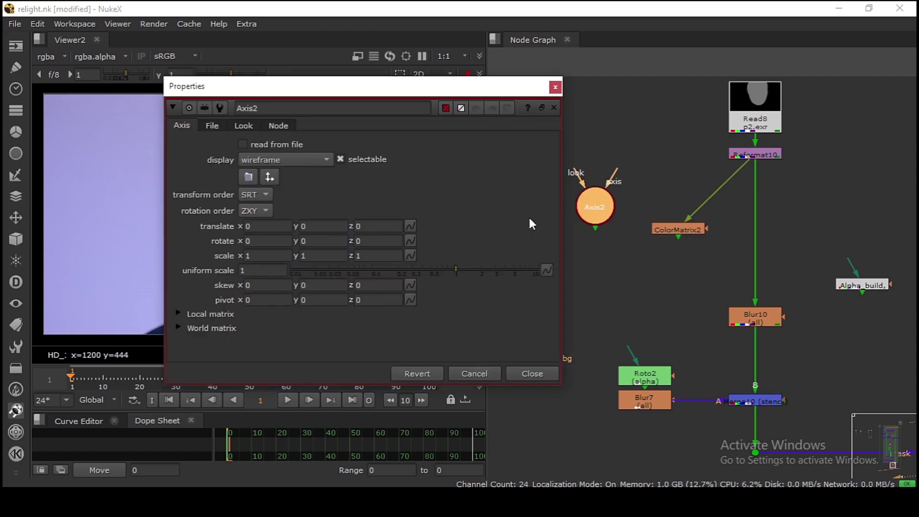
drag(600, 202, 619, 195)
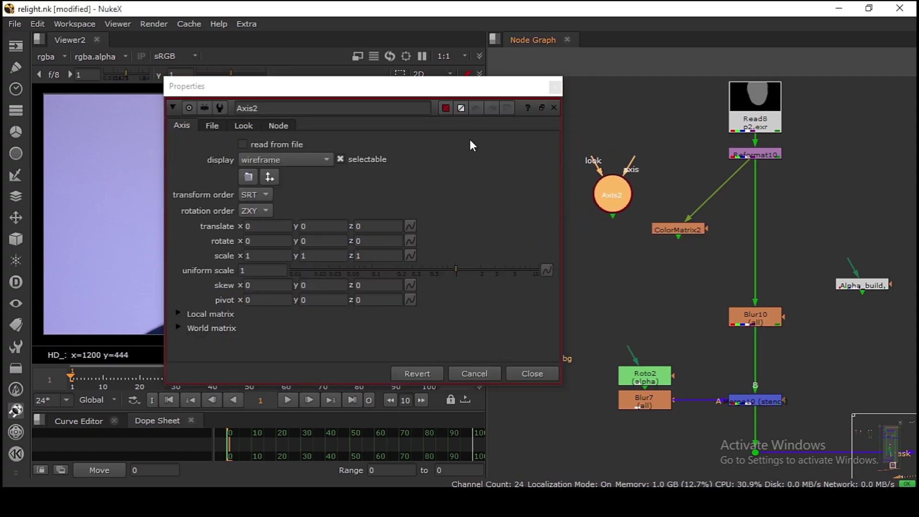
drag(439, 90, 325, 75)
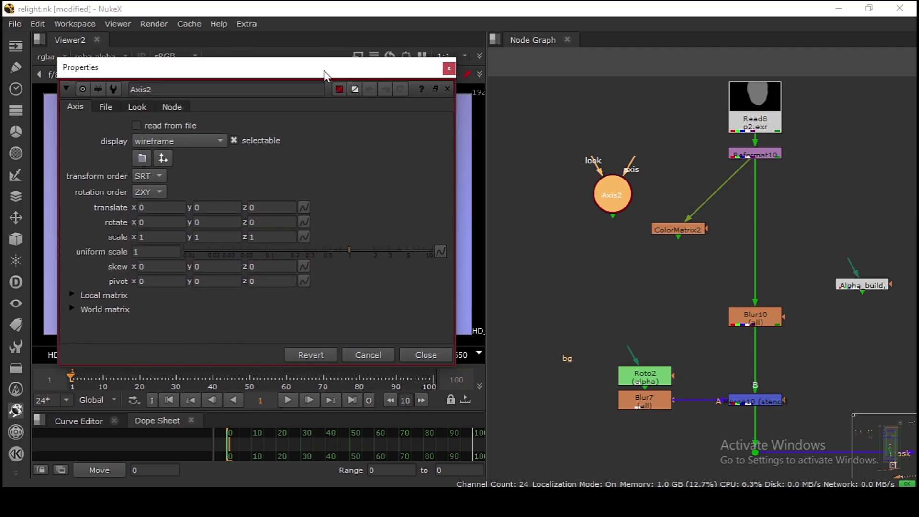
Open the ColorMatrix2 properties and arrange them beside the Axis2 properties.
double_click(684, 231)
drag(395, 248, 690, 88)
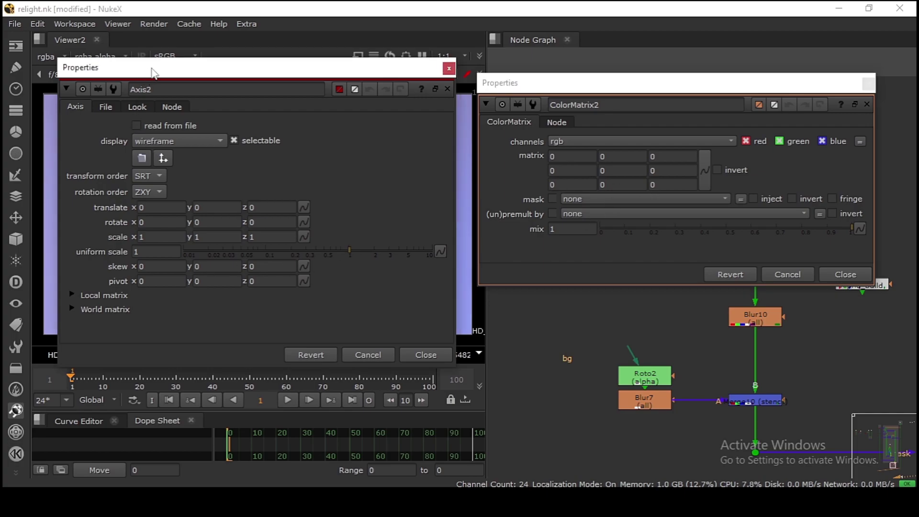
drag(149, 69, 154, 66)
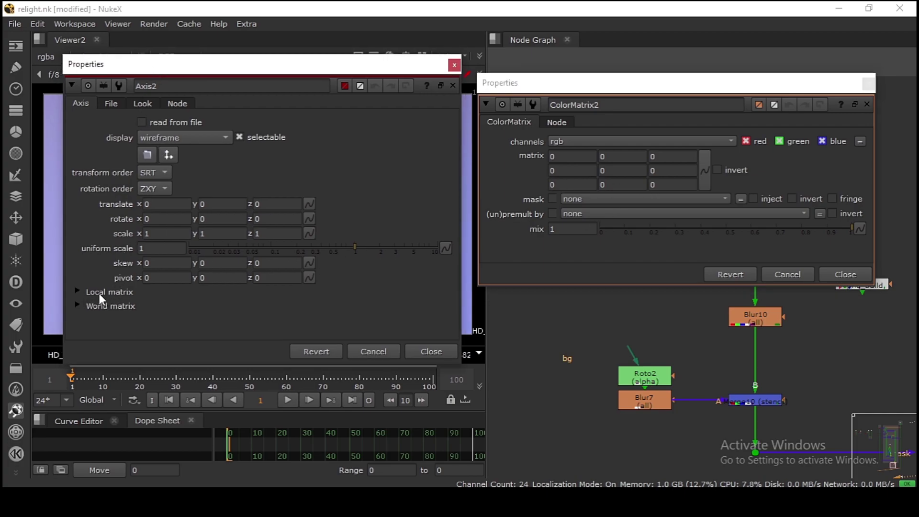
Expand the Axis2 local matrix and enable specify matrix.
click(77, 291)
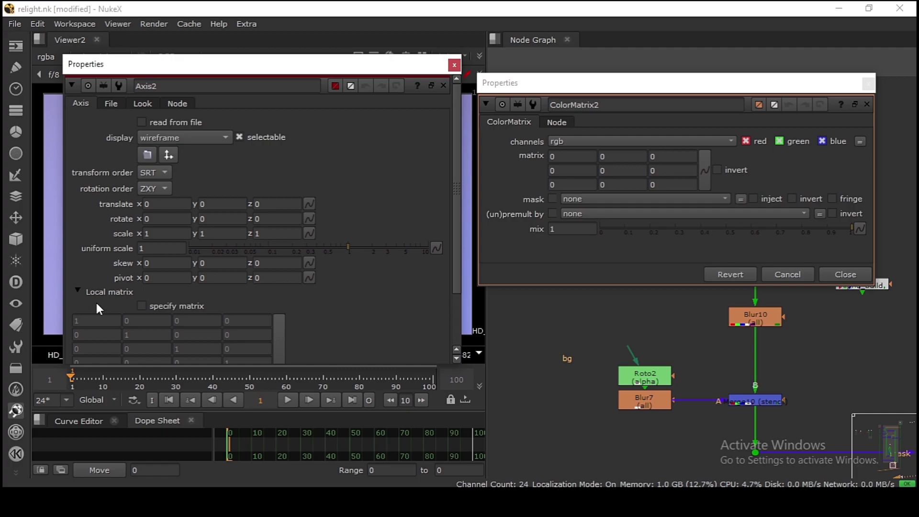
scroll(95, 300, down, 3)
click(162, 236)
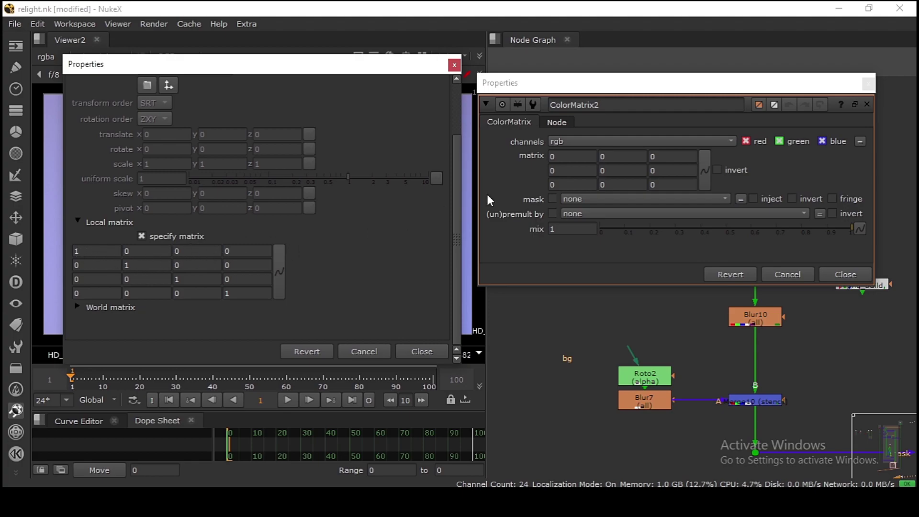
Link the first three rows and columns of Axis2's local matrix cell by cell to the ColorMatrix2 matrix, and close both nodes' properties.
drag(578, 98, 581, 89)
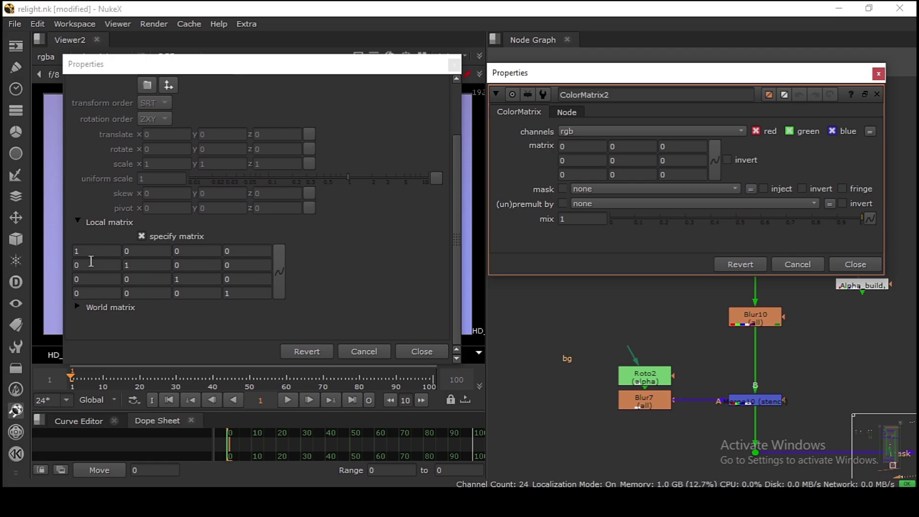
ctrl+drag(93, 250, 582, 147)
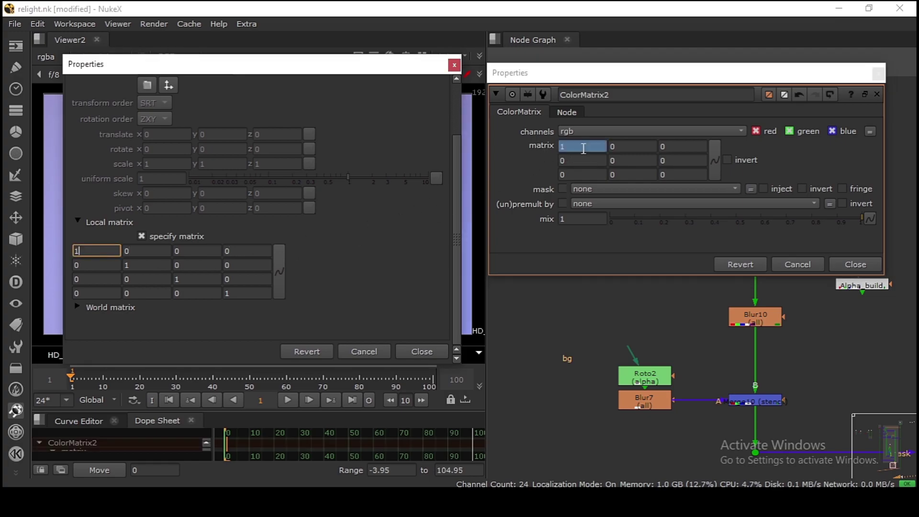
ctrl+drag(150, 254, 631, 146)
ctrl+drag(198, 251, 682, 147)
ctrl+drag(94, 264, 582, 160)
ctrl+drag(143, 265, 631, 160)
ctrl+drag(196, 265, 682, 160)
ctrl+drag(93, 278, 582, 174)
ctrl+drag(147, 279, 632, 174)
ctrl+drag(196, 279, 682, 174)
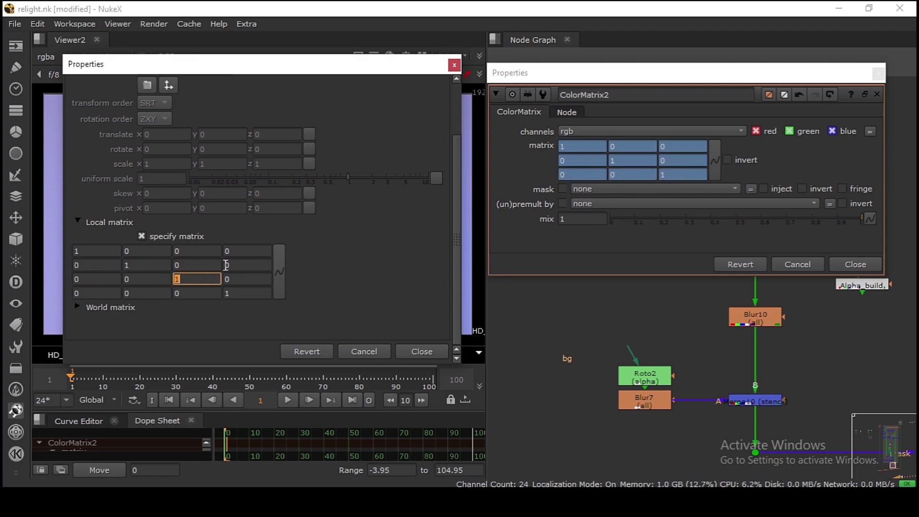
click(153, 280)
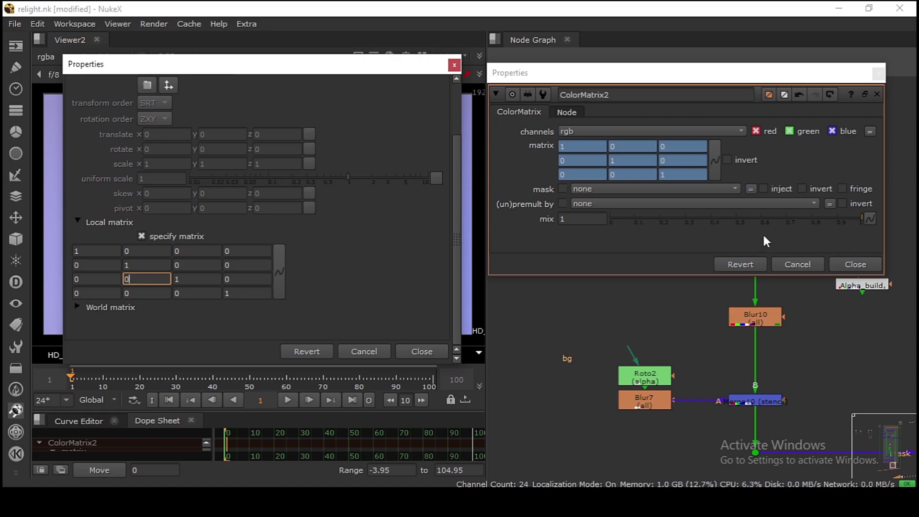
click(848, 265)
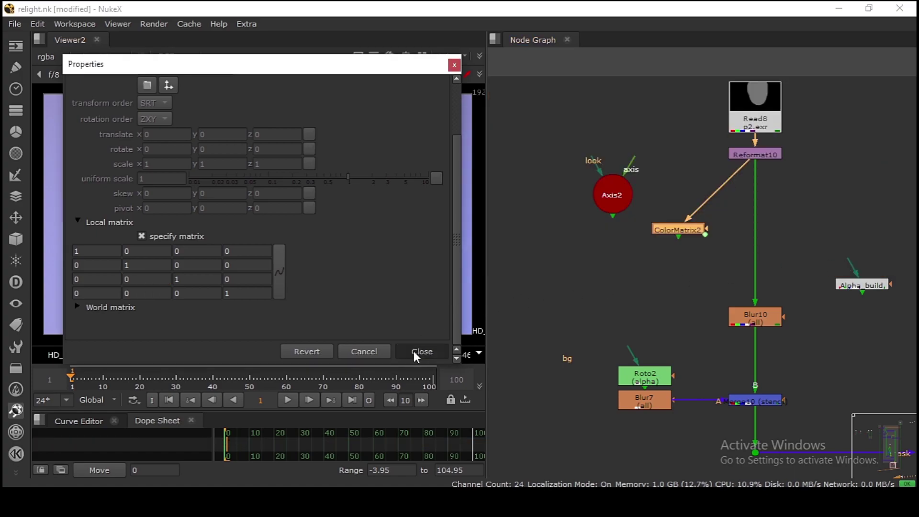
click(422, 352)
Rearrange the Axis2 and ColorMatrix2 nodes in the graph and view the ColorMatrix2 output.
drag(612, 197, 553, 174)
click(611, 254)
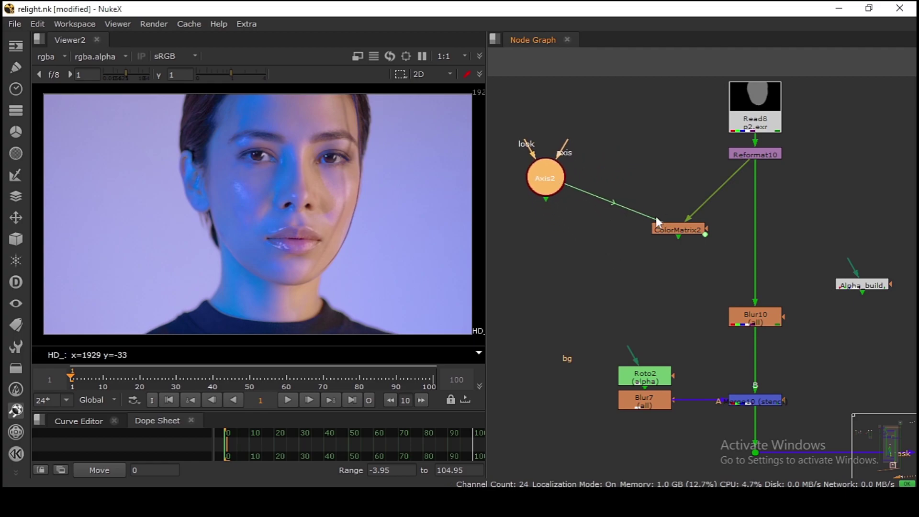
drag(675, 229, 637, 227)
drag(546, 183, 555, 189)
drag(641, 234, 684, 245)
key(1)
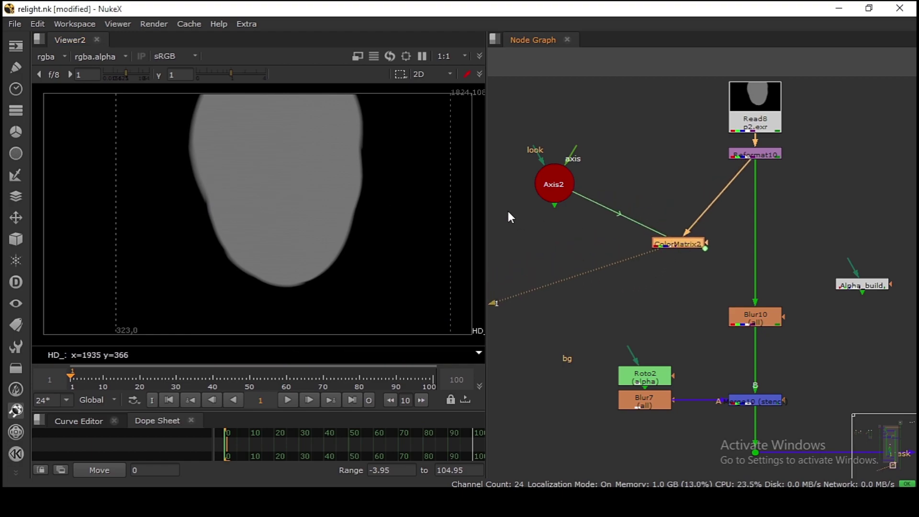
Add a Shuffle node between Reformat10 and ColorMatrix2.
click(674, 182)
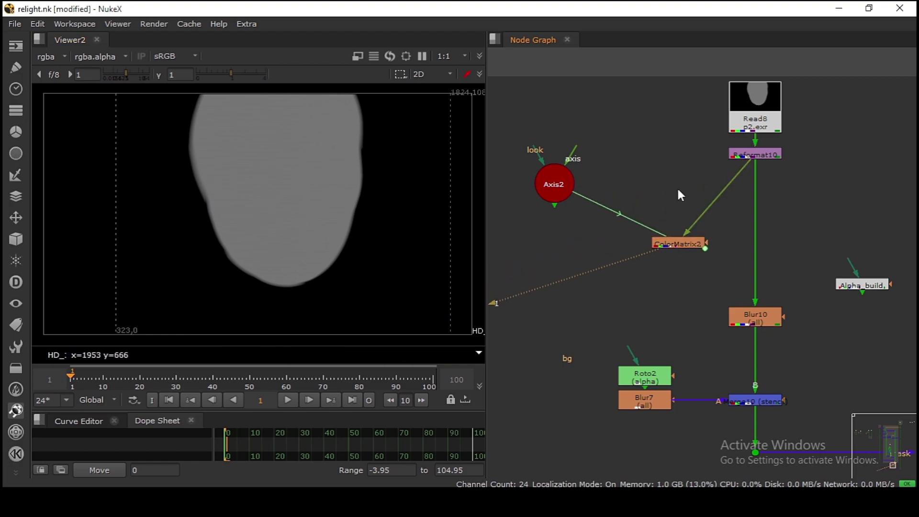
key(Tab)
text(shu)
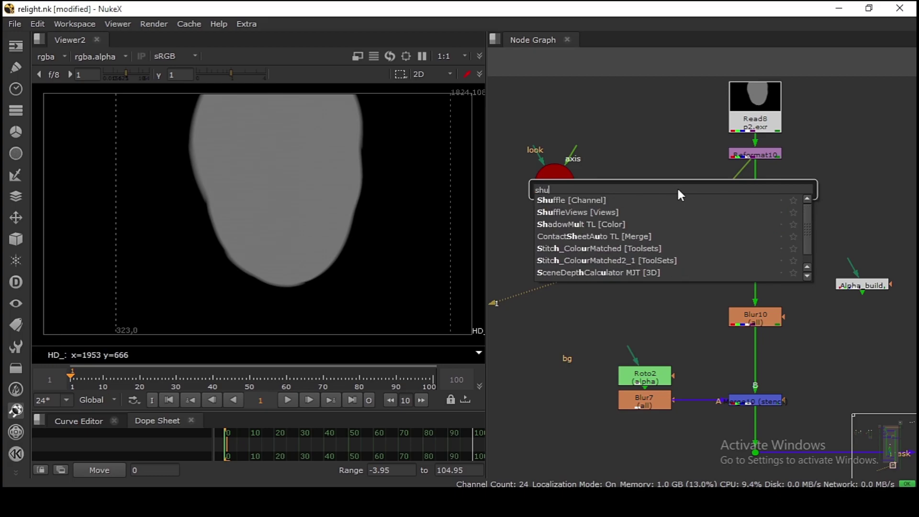
text(f)
click(599, 200)
mouse_move(705, 203)
mouse_down()
mouse_move(719, 203)
mouse_move(691, 205)
mouse_up()
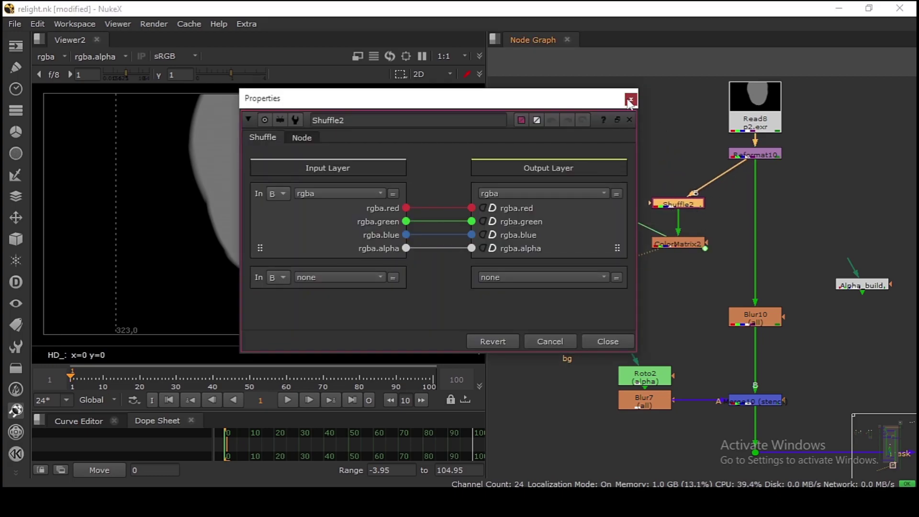
click(629, 101)
Set the Shuffle2 input layer to N with rgba as output, and close its properties.
double_click(676, 203)
click(324, 194)
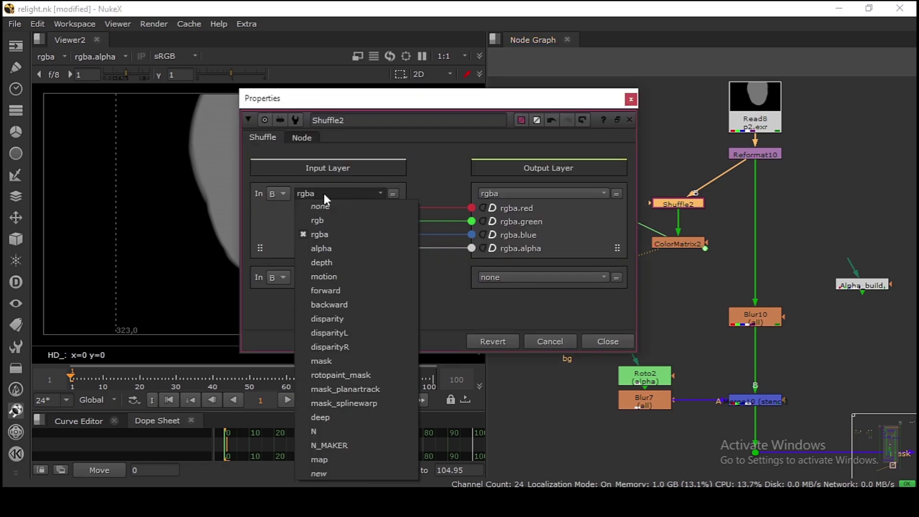
click(317, 431)
click(604, 342)
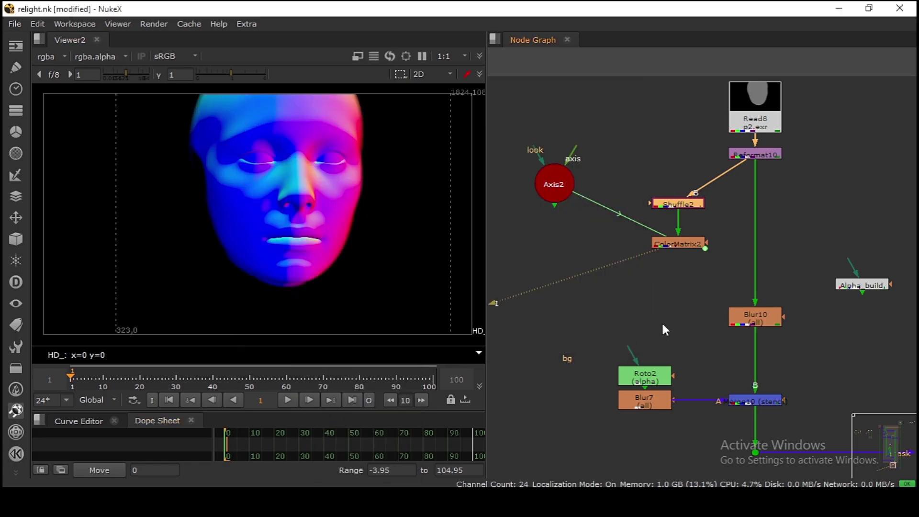
Check the alpha channel of the ColorMatrix2 output and return to the colour view.
click(662, 321)
key(a)
key(a)
key(a)
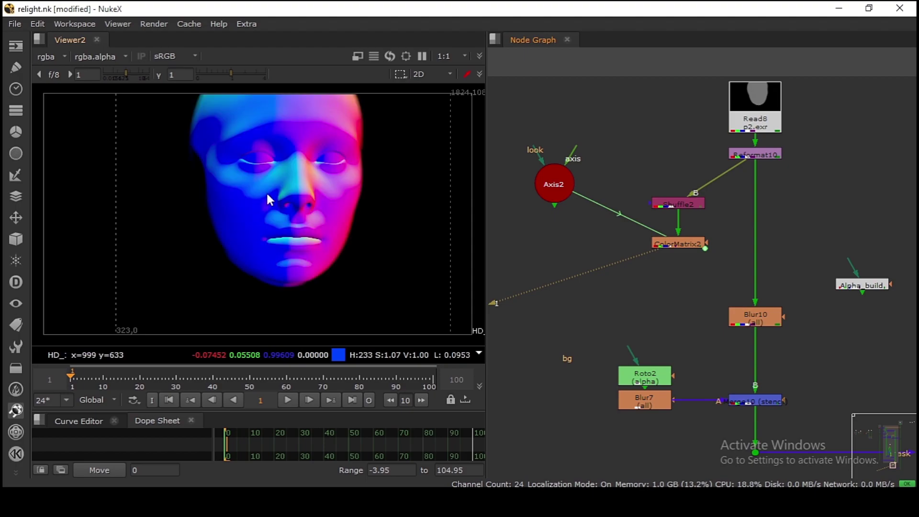
key(a)
middle_drag(648, 251, 678, 252)
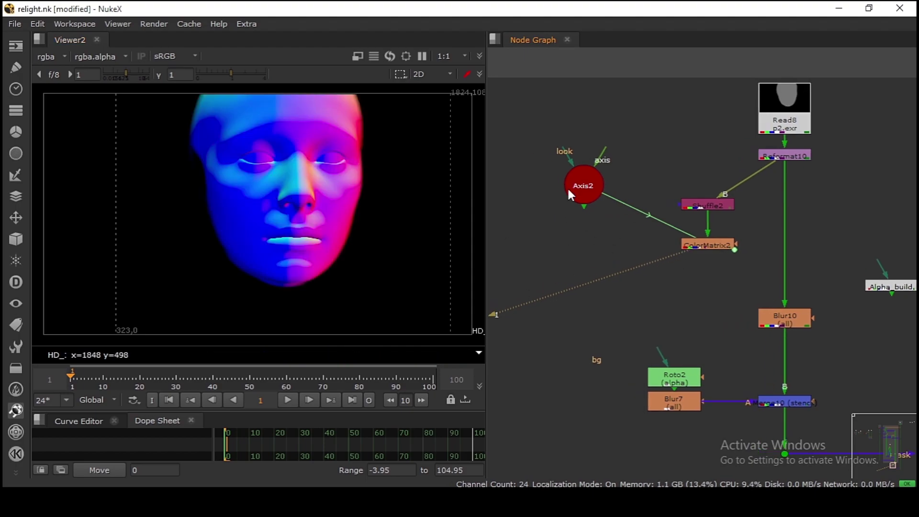
Check the alpha of the ColorMatrix2 output and move ColorMatrix2 and Axis2 into a tidier layout below Shuffle2.
drag(572, 190, 570, 199)
key(a)
key(a)
drag(703, 247, 701, 239)
drag(596, 208, 580, 229)
click(712, 238)
key(Tab)
text(sh)
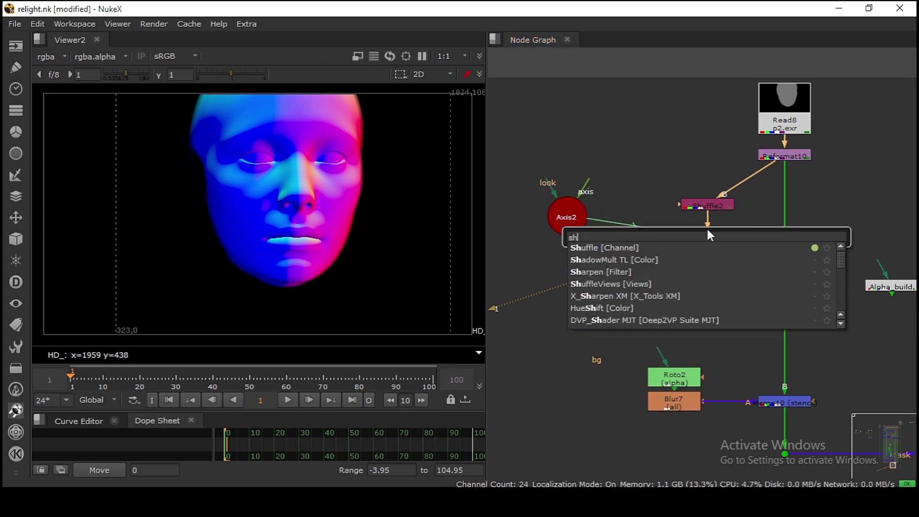
click(614, 248)
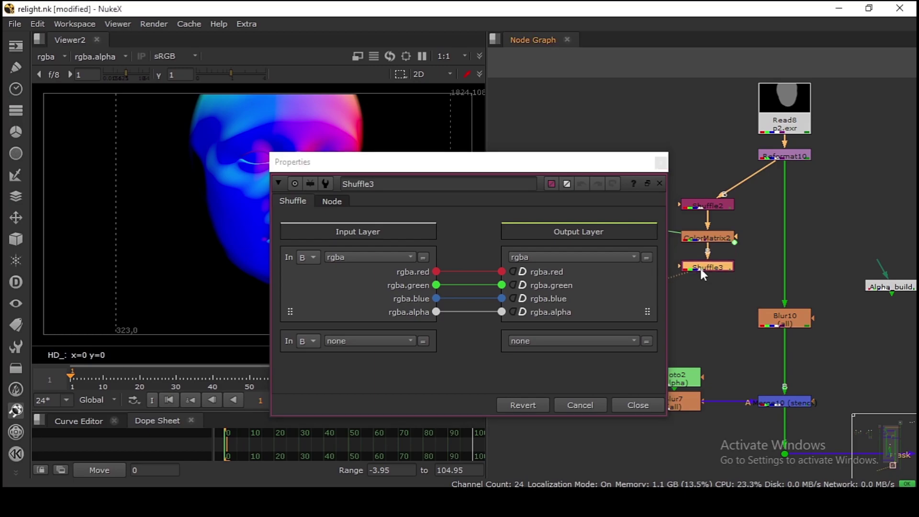
key(Delete)
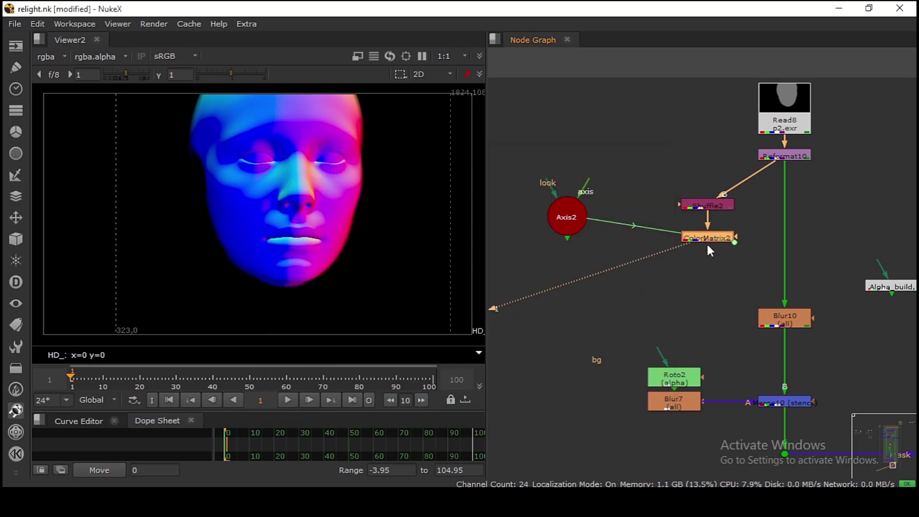
Insert the Alpha_build node directly below ColorMatrix2 and check its alpha output in the viewer.
drag(868, 286, 710, 242)
drag(696, 298, 712, 268)
key(a)
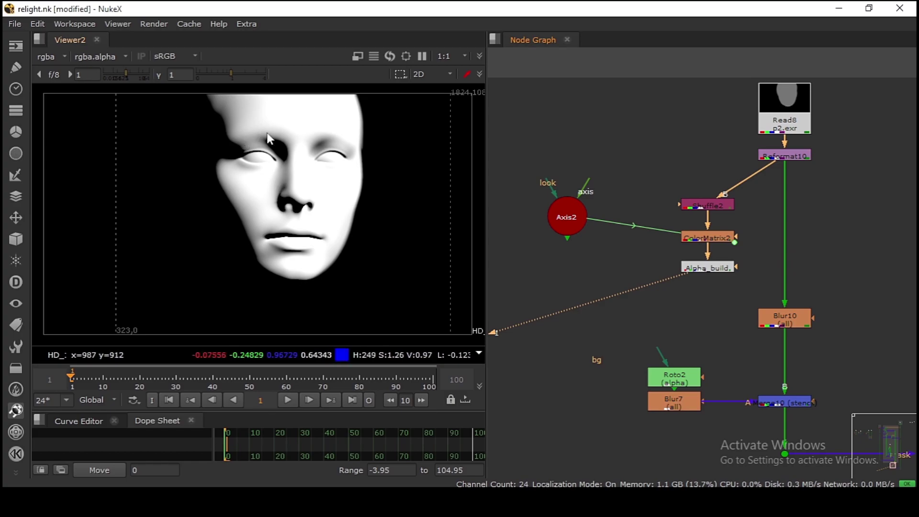
key(a)
Examine the alpha expression in the Alpha_build node's properties, and close them.
double_click(691, 268)
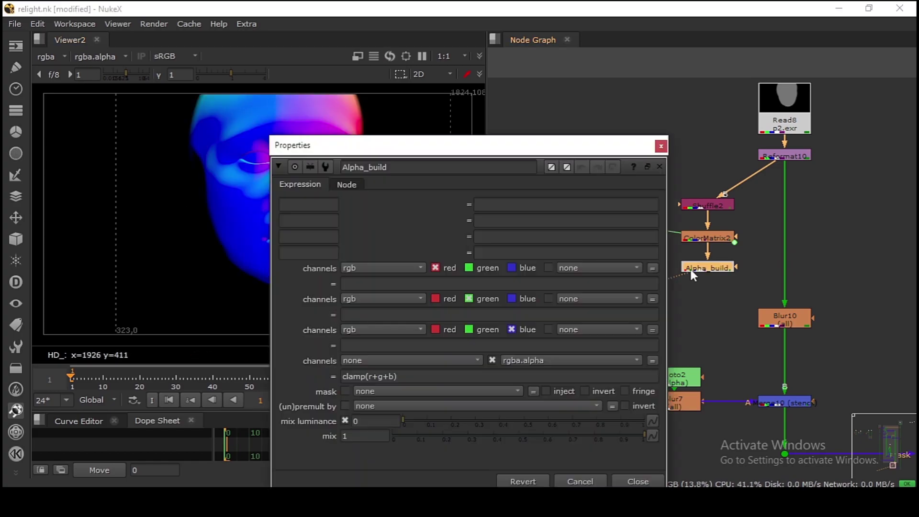
drag(380, 153, 471, 78)
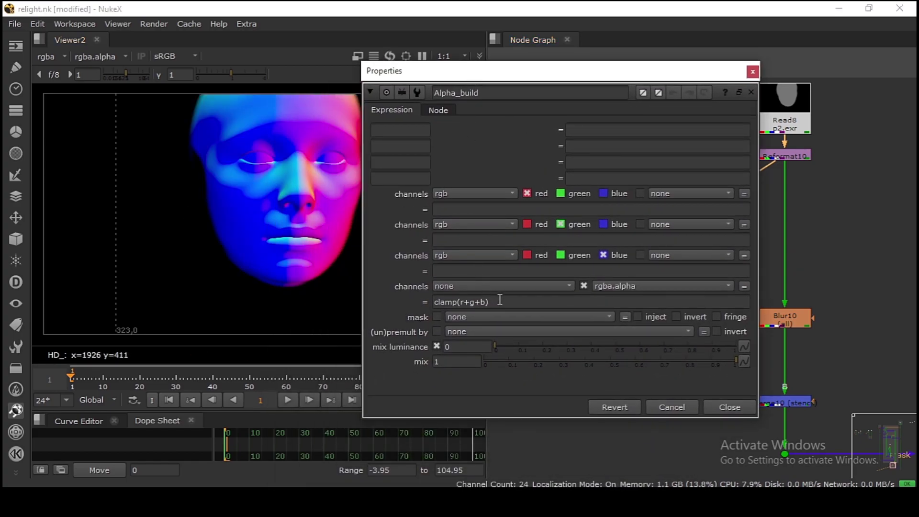
drag(499, 300, 370, 302)
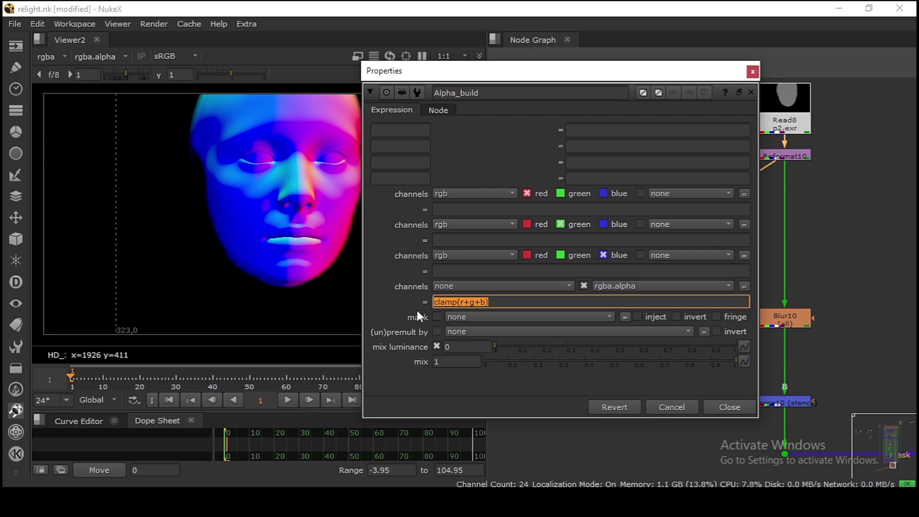
click(725, 407)
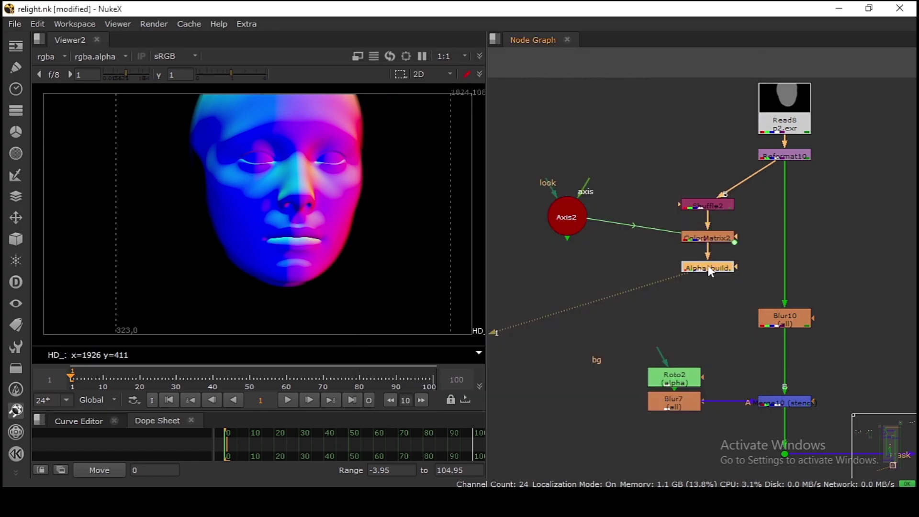
Compare the alpha channel of the Alpha_build output with its colour view.
key(a)
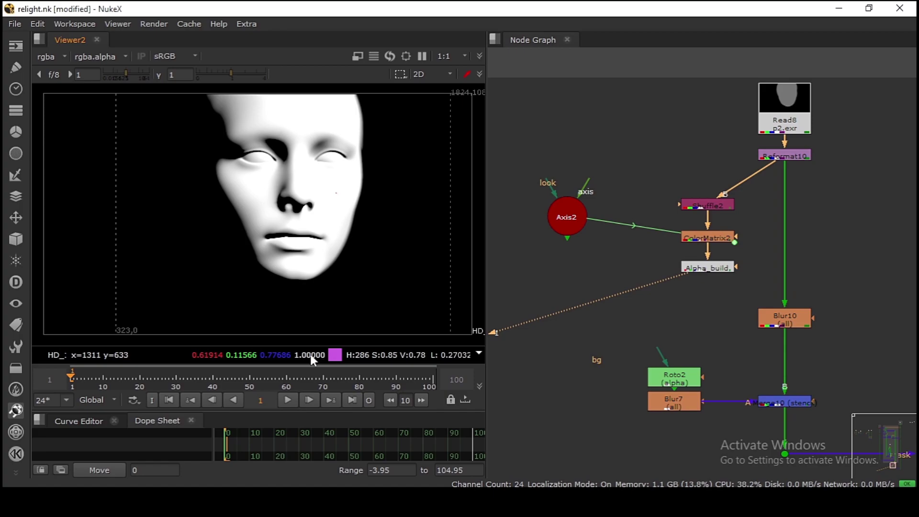
click(711, 271)
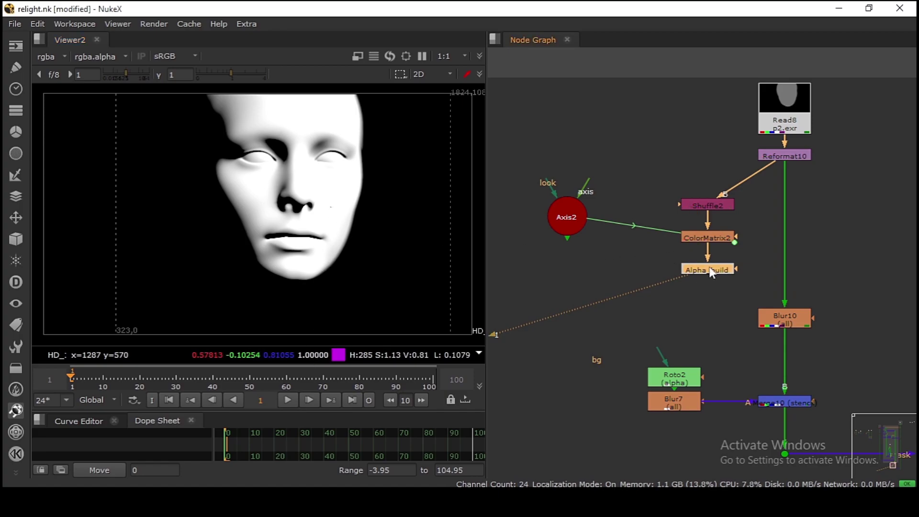
key(a)
key(a)
Align Axis2 with ColorMatrix2 and turn off specify matrix in Axis2's properties, collapsing the local matrix section.
mouse_move(575, 225)
mouse_down()
mouse_move(575, 211)
mouse_move(565, 221)
mouse_move(587, 234)
mouse_up()
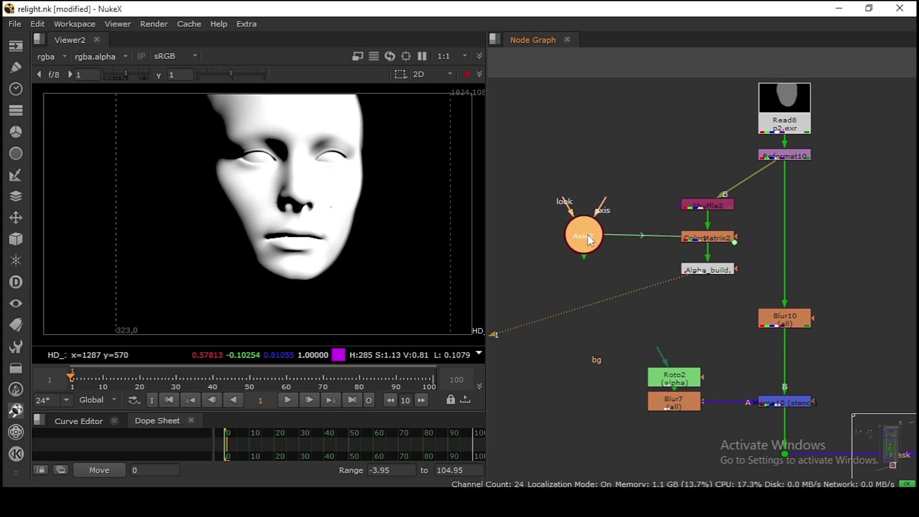
double_click(587, 234)
drag(218, 79, 620, 64)
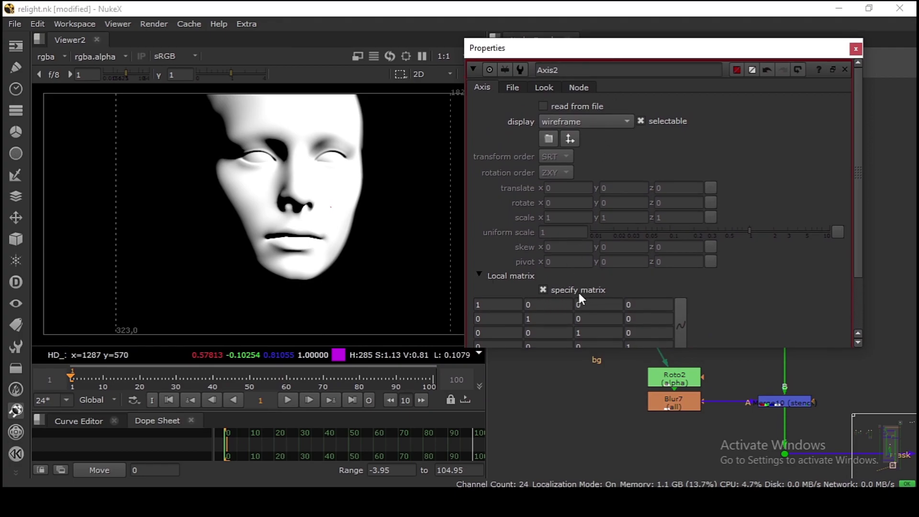
click(541, 289)
click(502, 275)
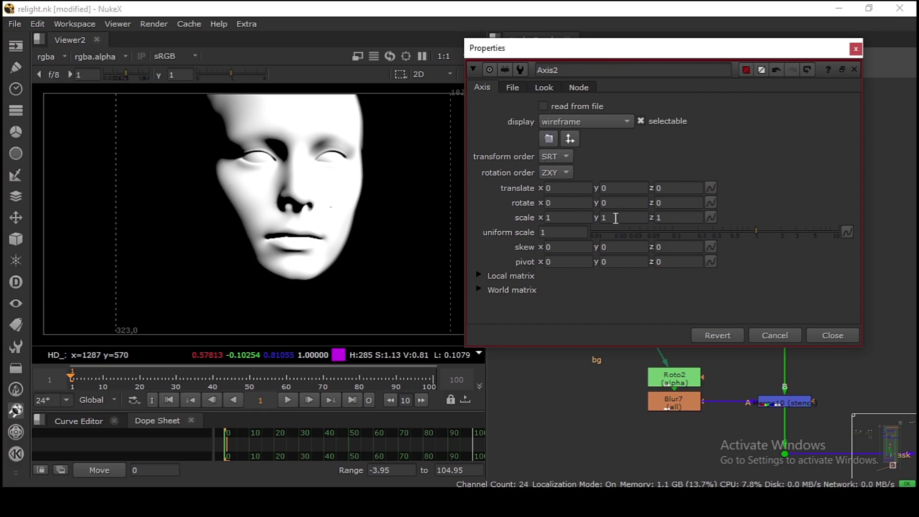
mouse_move(530, 49)
mouse_down()
mouse_move(508, 54)
mouse_move(523, 44)
mouse_up()
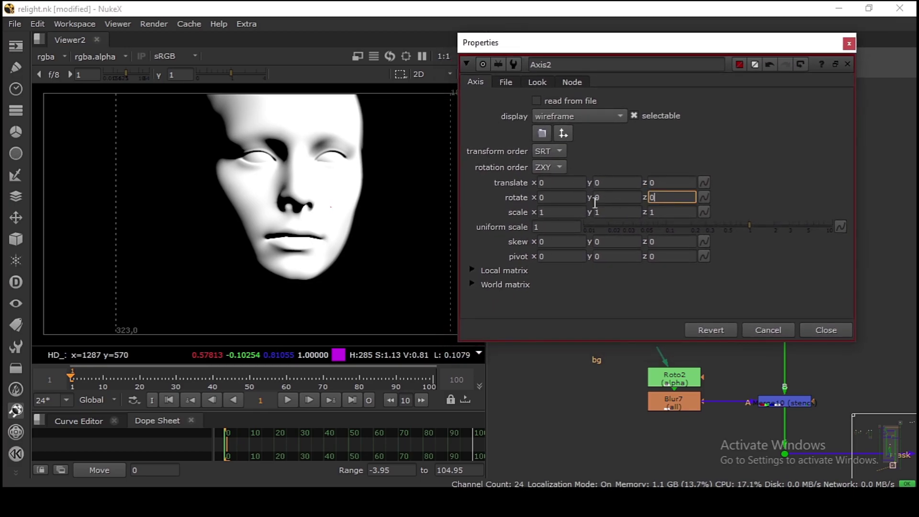
Raise Axis2's Y rotation to 127 while observing how the light moves across the face.
click(612, 200)
key(Up)
key(Up)
key(Up)
key(Up)
key(Up)
key(Up)
key(Up)
key(Up)
key(Up)
key(Up)
key(Up)
key(Up)
key(Up)
key(Up)
key(Up)
key(Up)
key(Up)
key(Up)
key(Up)
key(Up)
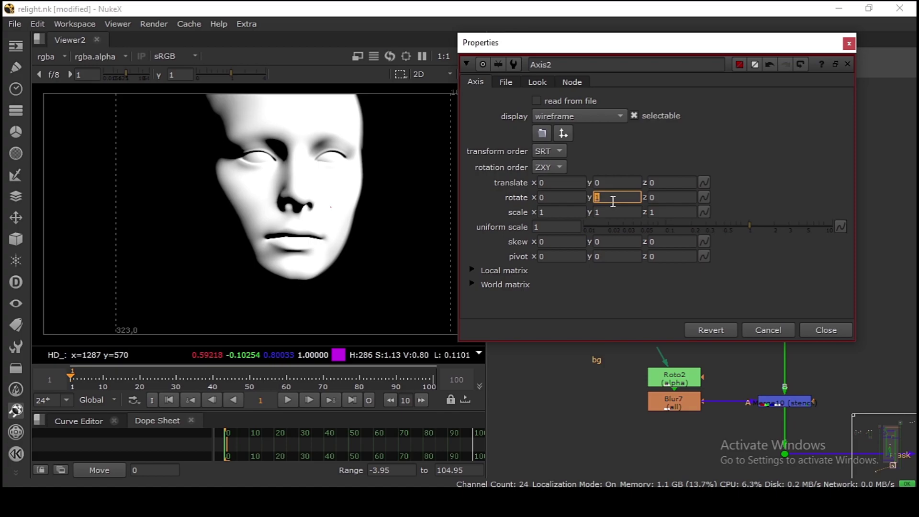
key(Up)
key(Up)
key(Up)
key(Up)
key(Up)
key(Up)
key(Up)
key(Up)
key(Up)
key(Up)
key(Up)
key(Up)
key(Up)
key(Up)
key(Up)
key(Up)
key(Up)
key(Up)
key(Up)
key(Up)
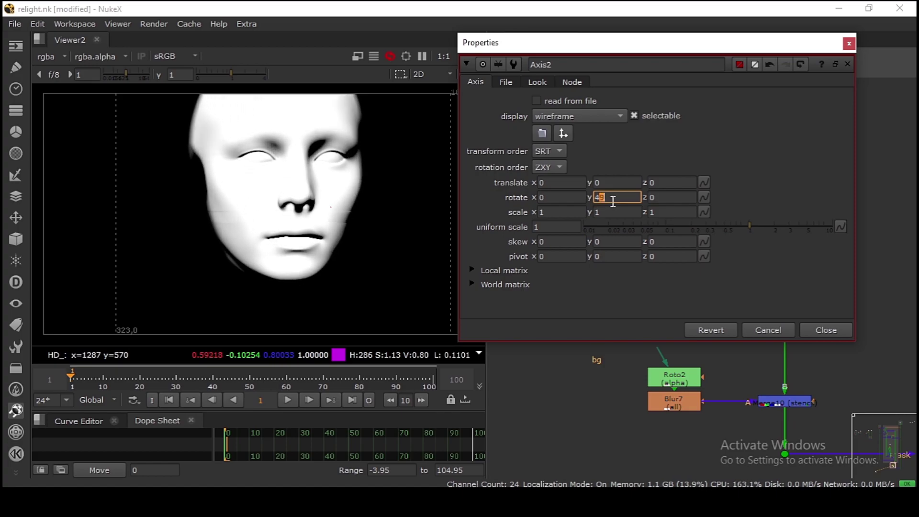
key(Up)
key(Up)
key(Up)
key(Up)
key(Up)
key(Up)
key(Up)
key(Up)
key(Up)
key(Up)
key(Up)
key(Up)
key(Up)
key(Up)
key(Up)
key(Up)
key(Up)
key(Up)
key(Up)
key(Up)
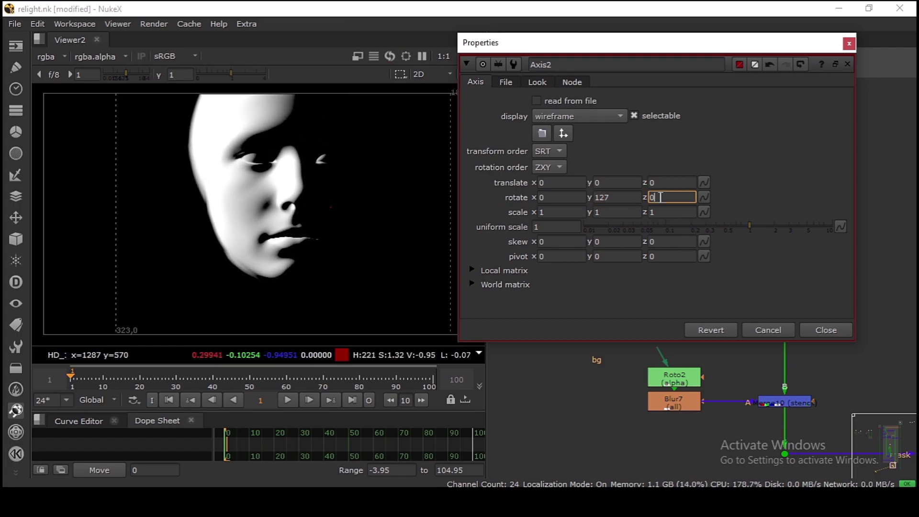
Raise Axis2's Z rotation to 131 while observing how the light moves across the face.
key(Up)
key(Up)
key(Up)
key(Up)
key(Up)
key(Up)
key(Up)
key(Up)
key(Up)
key(Up)
key(Up)
key(Up)
key(Up)
key(Up)
key(Up)
key(Up)
key(Up)
key(Up)
key(Up)
key(Up)
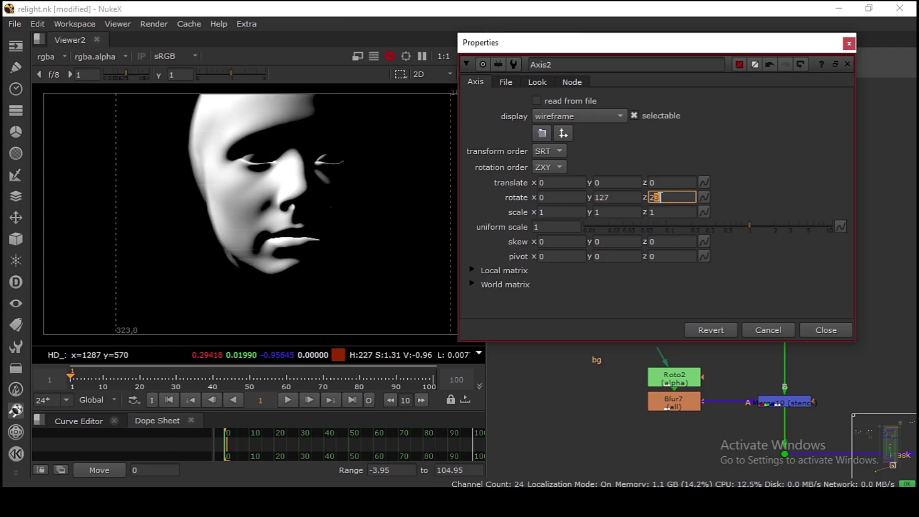
key(shift+Tab)
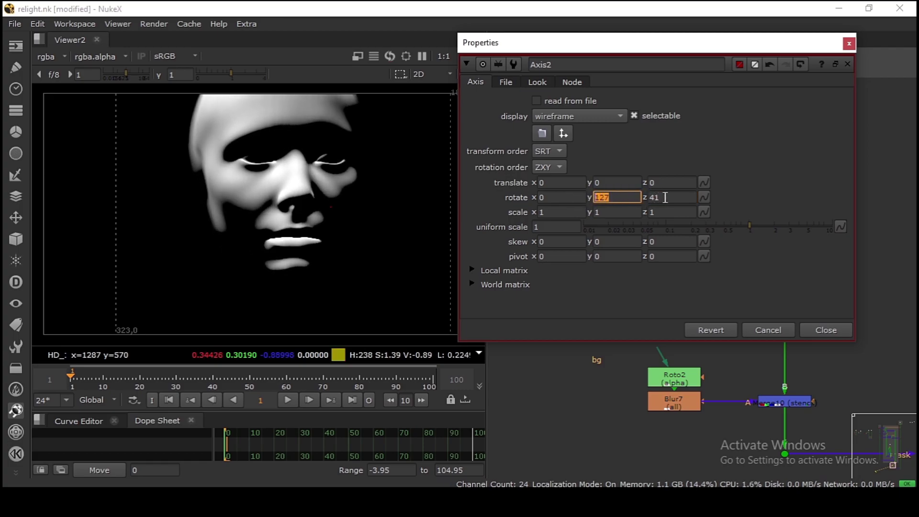
key(Up)
key(Up)
key(Up)
key(Up)
key(Up)
key(Up)
key(Up)
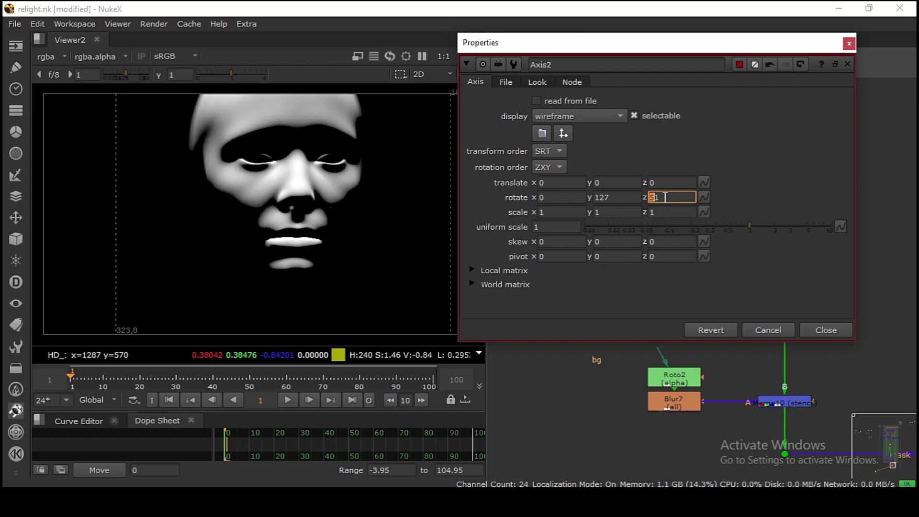
key(Up)
key(Up)
key(Up)
key(Up)
key(Up)
key(Up)
key(Up)
key(Up)
key(Up)
key(Up)
key(Up)
key(Up)
key(Up)
key(Up)
key(Up)
key(Up)
key(Up)
key(Up)
key(Up)
key(Up)
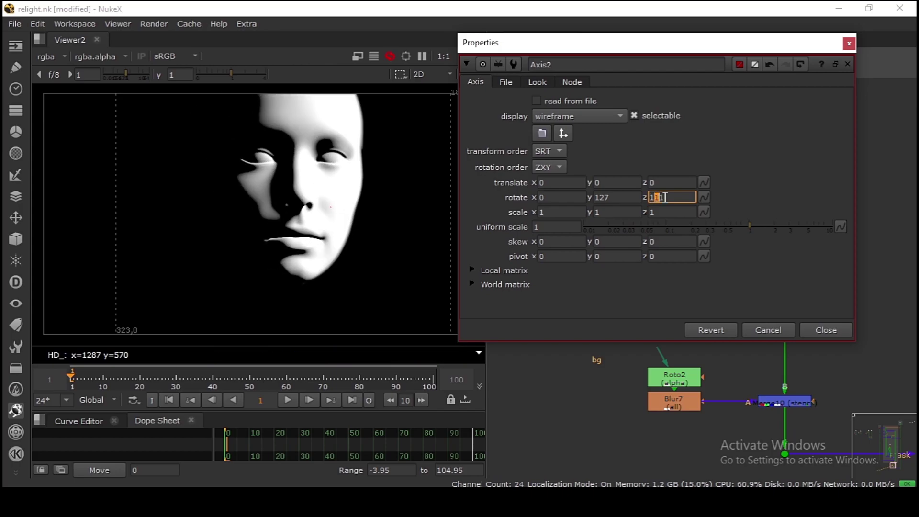
key(Up)
key(Up)
key(Up)
key(Up)
key(Up)
key(Up)
key(Up)
key(Up)
key(Up)
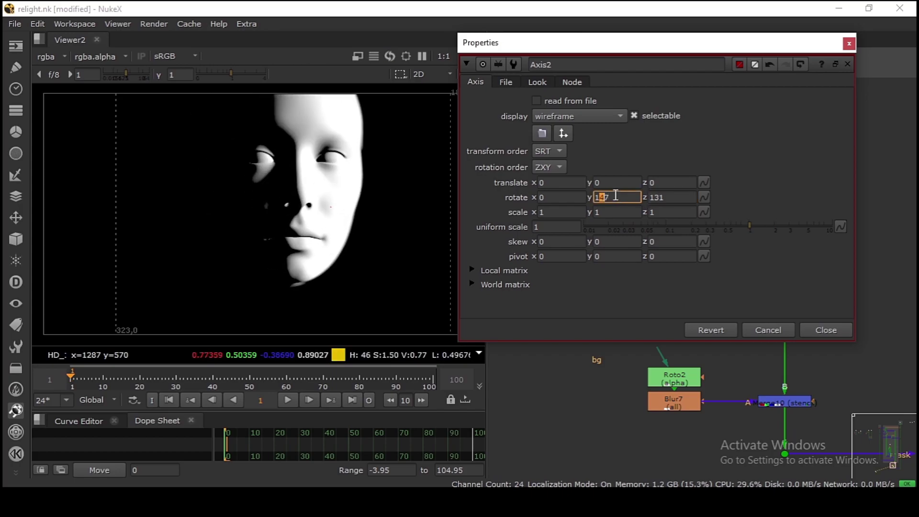
Set Axis2's Y rotation to 177 and its uniform scale to 0.62, and close its properties.
key(Down)
key(Down)
key(Down)
key(Down)
key(Down)
key(Down)
key(Down)
key(Down)
key(Down)
key(Down)
key(Down)
key(Down)
key(Down)
key(Down)
key(Down)
key(Down)
key(Down)
key(Down)
key(Down)
key(Down)
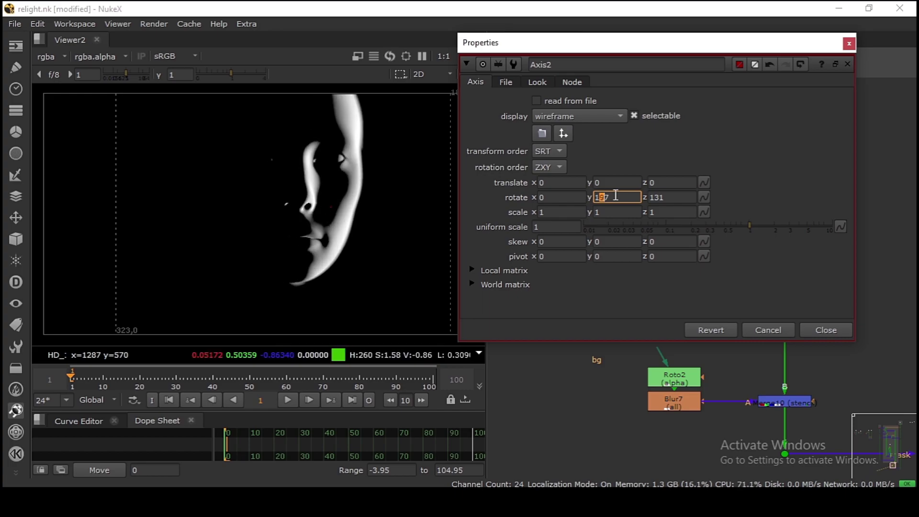
key(Up)
key(Down)
key(Up)
key(Up)
key(Down)
click(504, 230)
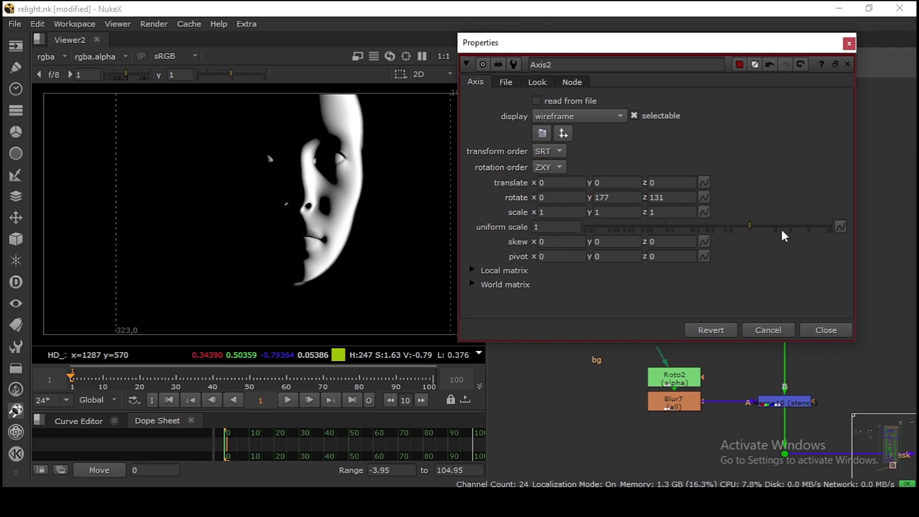
drag(755, 229, 737, 248)
click(827, 330)
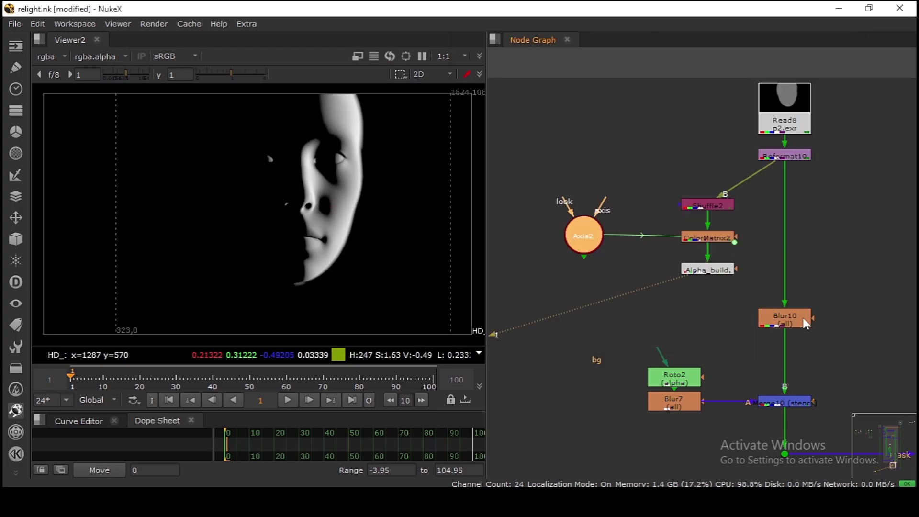
Insert a Grade node into the main plate pipe above the disabled node and view its colour output with its properties closed.
click(707, 271)
middle_drag(708, 280, 709, 274)
drag(538, 177, 712, 266)
scroll(739, 254, down, 6)
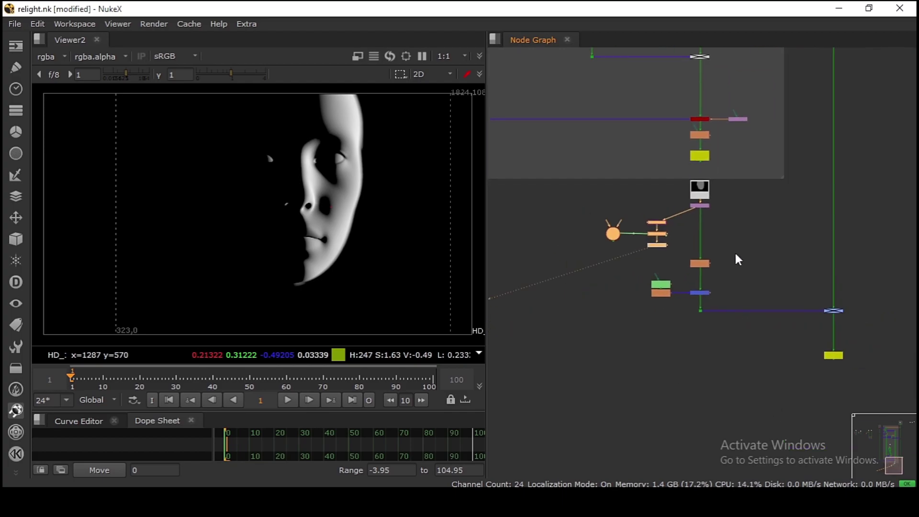
scroll(699, 230, up, 5)
key(g)
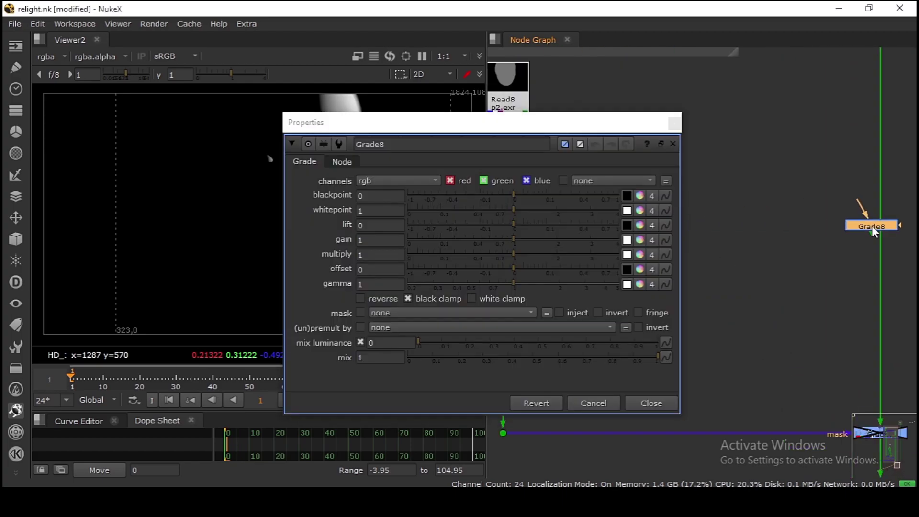
drag(883, 232, 883, 232)
key(1)
click(673, 143)
key(a)
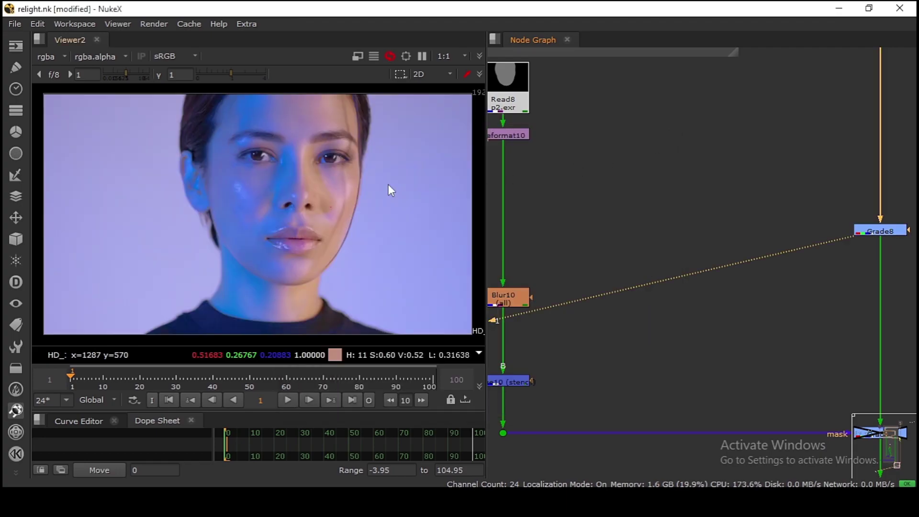
Connect the mask input of Grade8 to the Alpha_build node.
middle_drag(760, 211, 738, 207)
drag(888, 224, 599, 226)
click(600, 225)
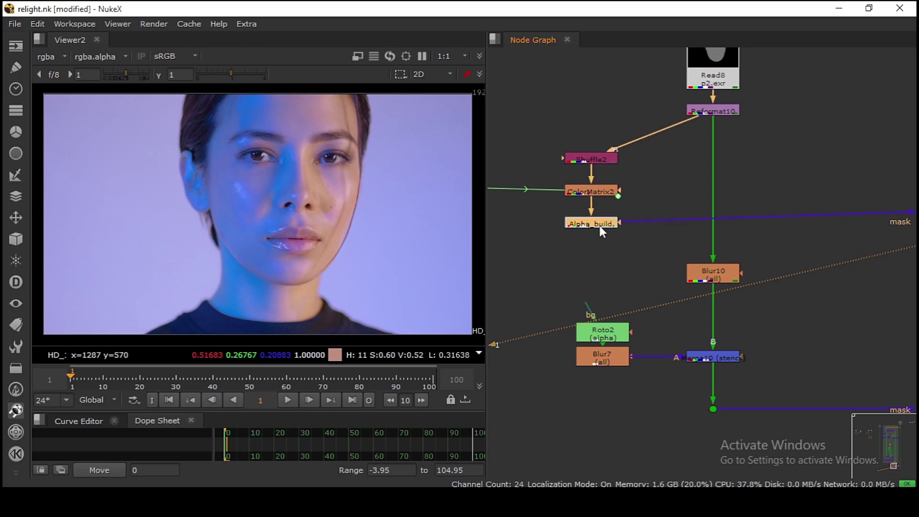
Check Alpha_build's alpha in the viewer and return to viewing the Grade8 output.
key(1)
key(a)
scroll(794, 190, down, 4)
middle_drag(794, 189, 674, 183)
scroll(782, 197, up, 2)
click(837, 197)
key(1)
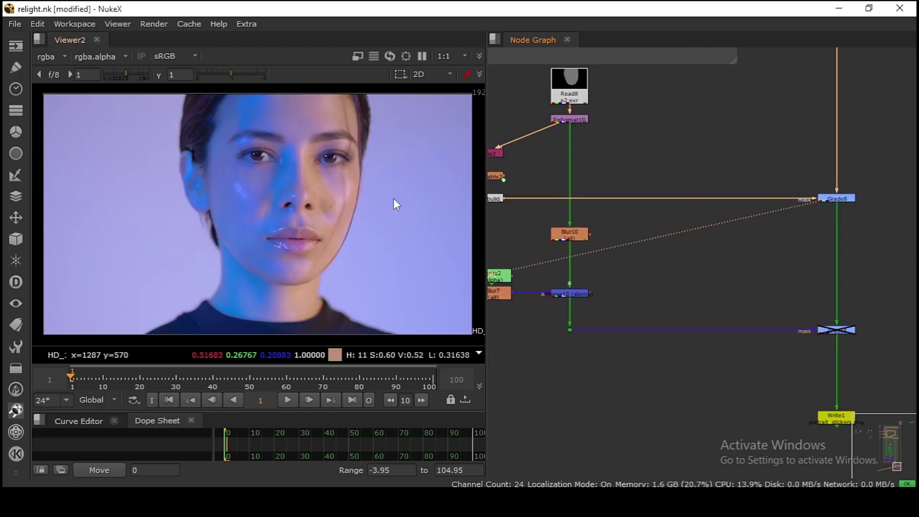
Set Grade8's gain to 2 to brighten the masked side of the face, and close its properties.
double_click(832, 198)
drag(429, 124, 598, 82)
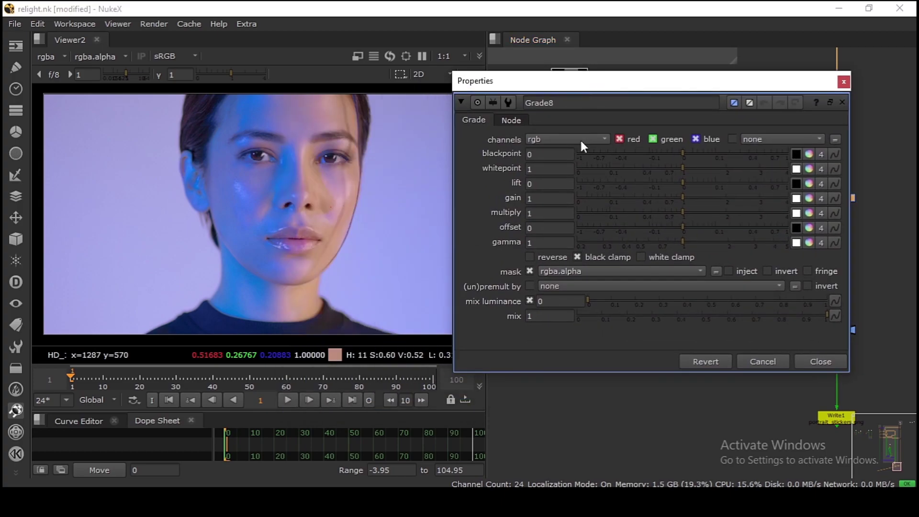
drag(688, 201, 747, 202)
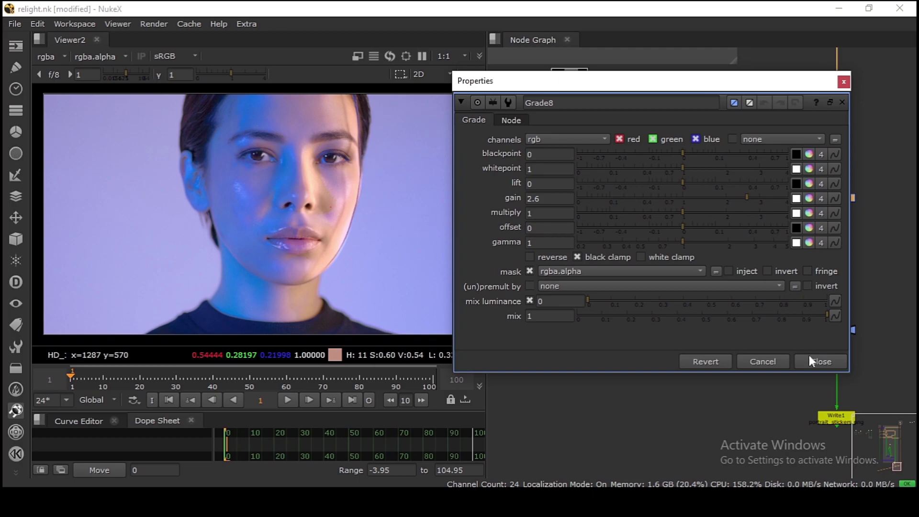
double_click(533, 198)
text(2)
key(Return)
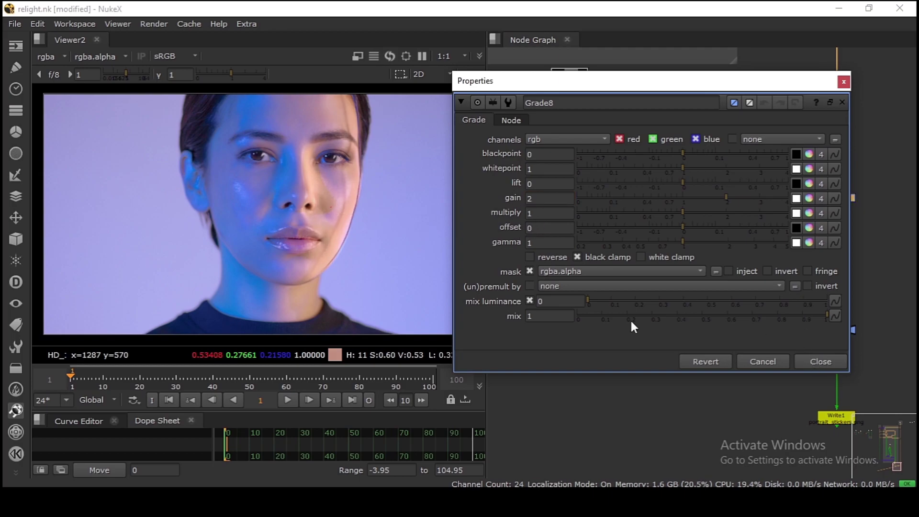
click(819, 361)
Set Axis2's rotation to Y 147 and Z -51 to move the light on the face, and close its properties.
scroll(673, 309, up, 4)
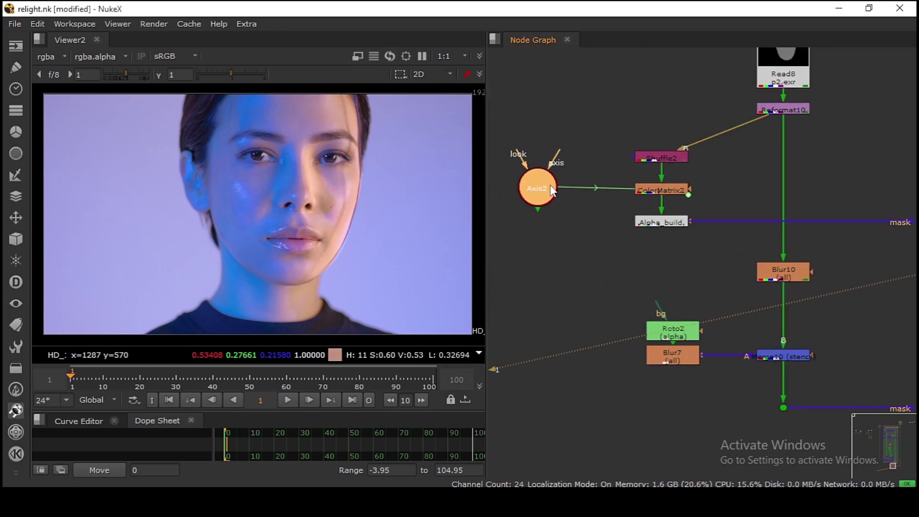
double_click(550, 187)
key(Left)
key(Left)
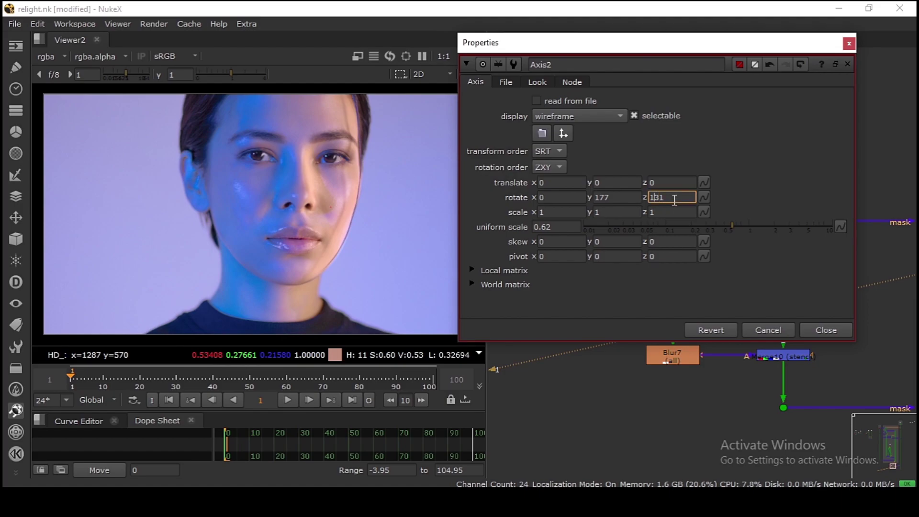
key(Up)
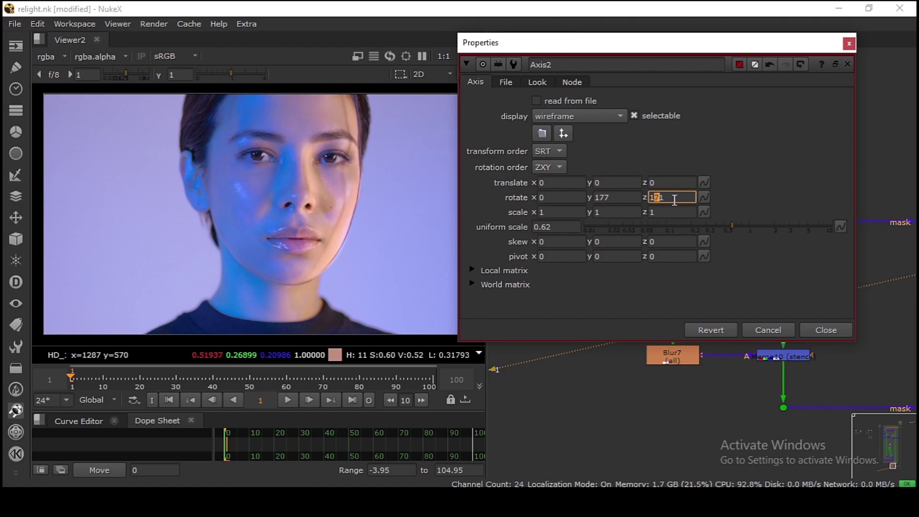
key(Down)
key(Down)
key(Down)
key(Down)
key(Down)
key(Down)
key(Down)
key(Down)
key(Down)
key(Down)
key(Down)
key(Down)
key(Down)
key(Down)
key(Down)
key(Down)
key(Down)
key(Down)
key(Down)
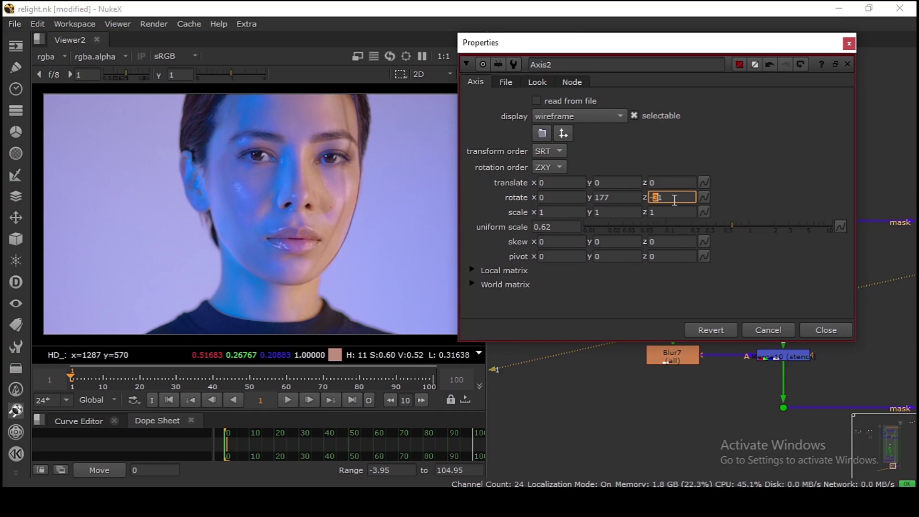
key(Down)
key(Down)
key(Down)
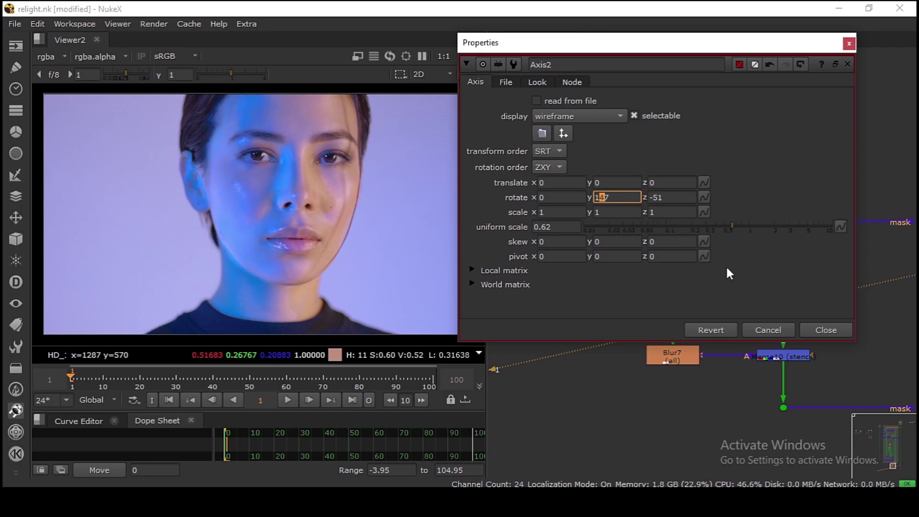
click(822, 328)
Reset Grade8's gain to 1 and raise its gamma to about 2, and close its properties.
scroll(815, 261, down, 5)
middle_drag(817, 265, 666, 262)
scroll(764, 250, up, 3)
double_click(832, 227)
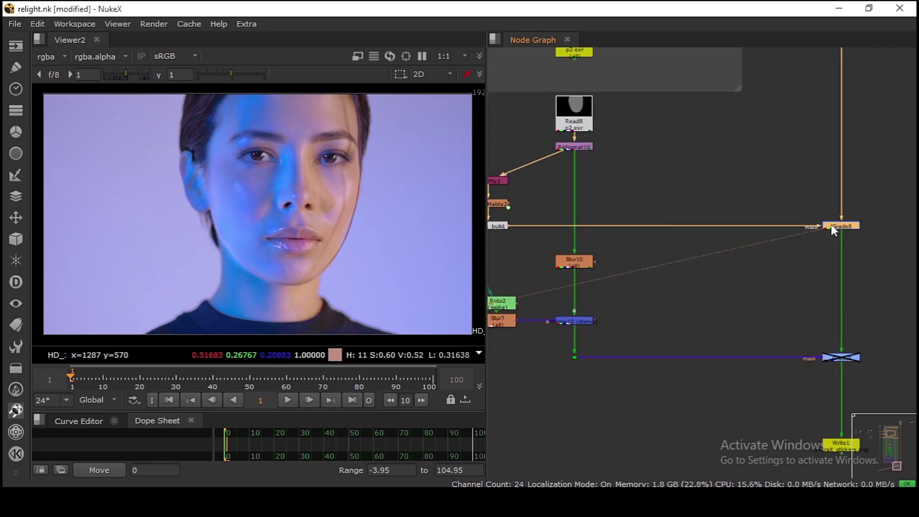
drag(723, 200, 745, 219)
drag(675, 240, 742, 246)
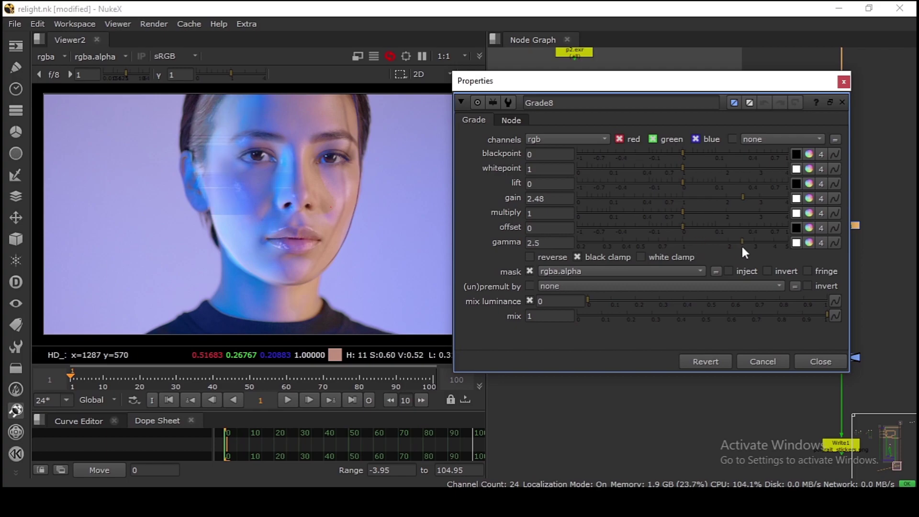
click(683, 200)
text(2)
key(Return)
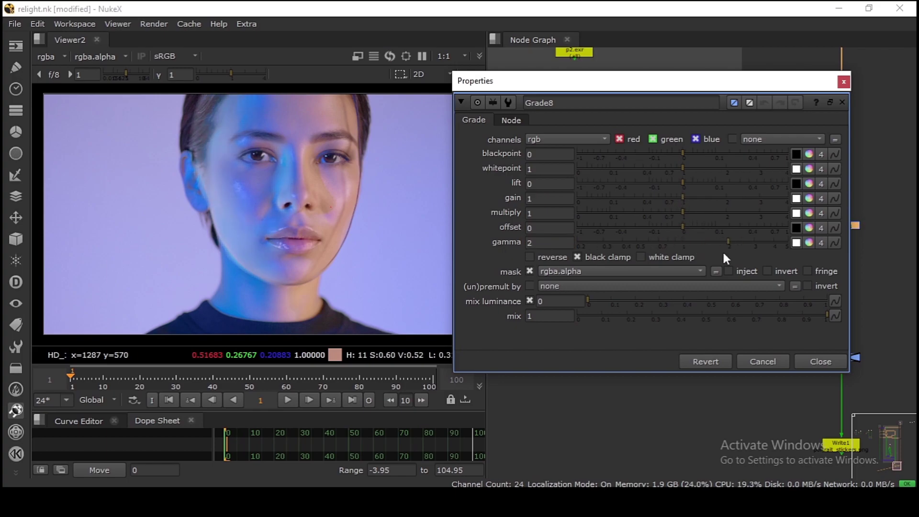
drag(726, 242, 720, 240)
click(814, 361)
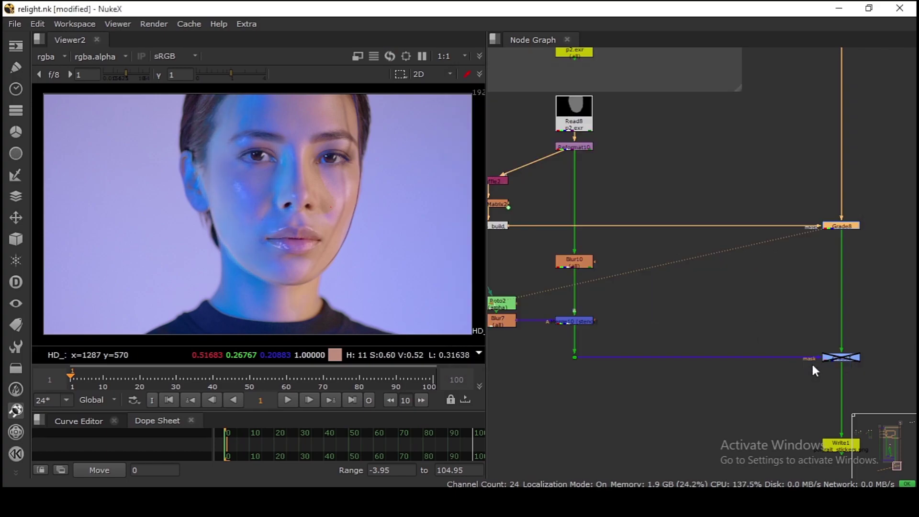
View the alpha channel of the ColorMatrix2 output.
click(828, 225)
scroll(789, 211, down, 3)
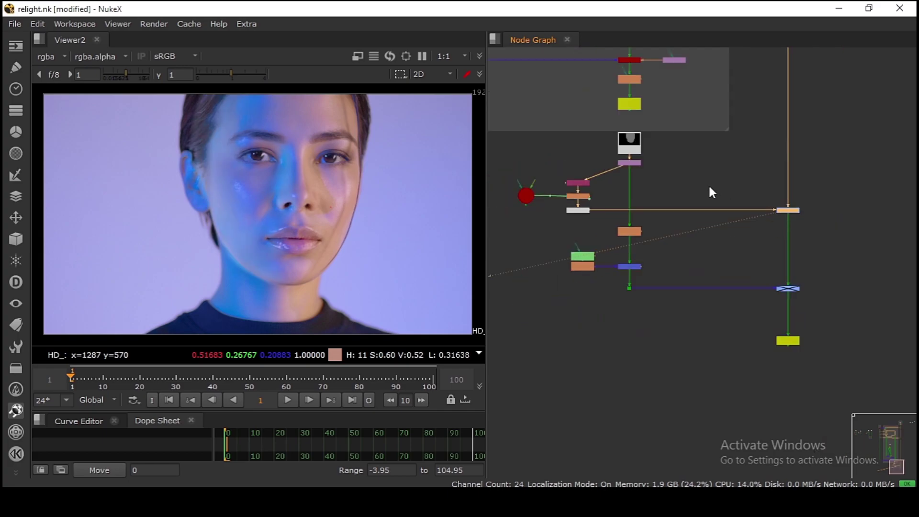
scroll(588, 194, up, 3)
drag(558, 176, 689, 231)
scroll(690, 231, up, 2)
mouse_move(681, 169)
mouse_down()
mouse_move(687, 134)
mouse_move(688, 164)
mouse_up()
middle_drag(717, 181, 730, 202)
key(a)
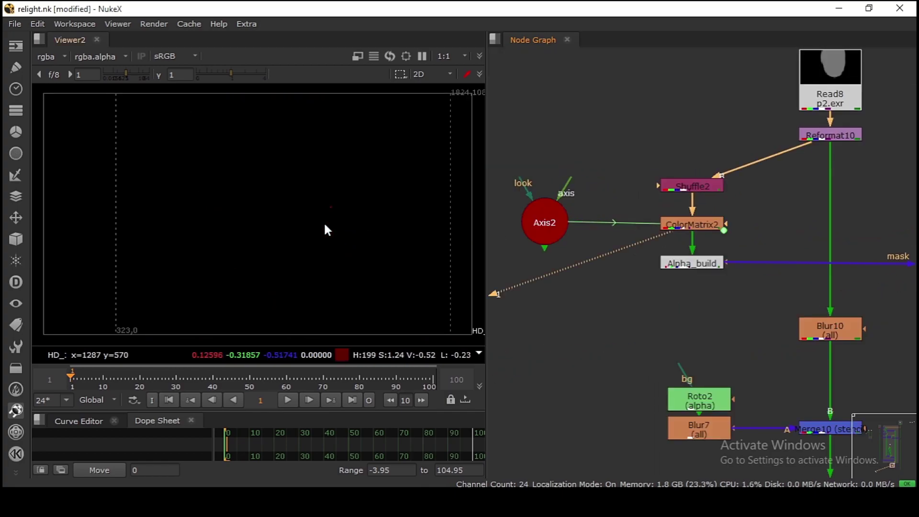
Return the viewer from alpha to the colour channels of the ColorMatrix2 output and review the face relighting nodes.
key(a)
drag(678, 222, 679, 224)
drag(567, 229, 563, 235)
click(675, 229)
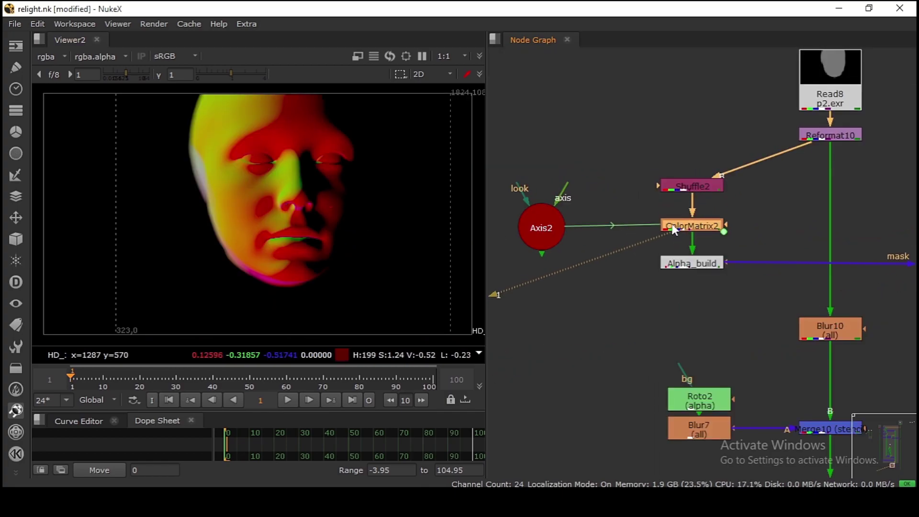
double_click(675, 230)
click(855, 264)
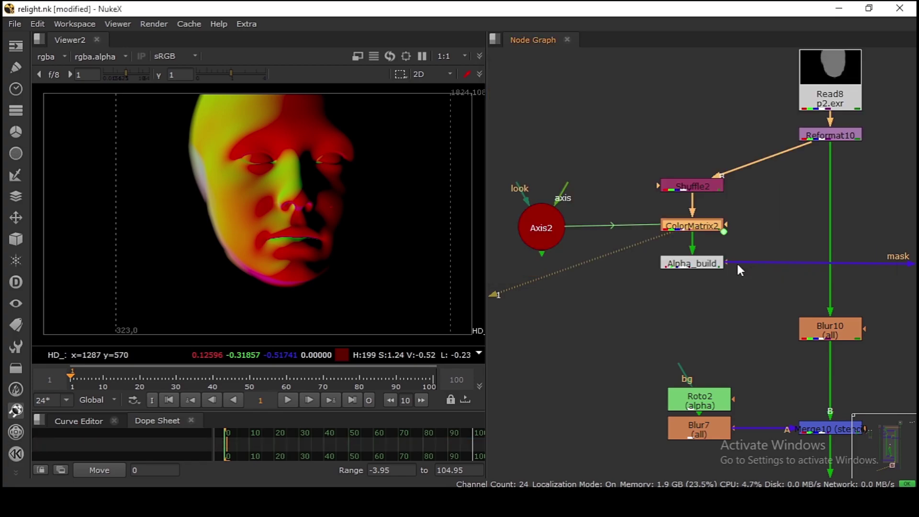
scroll(676, 224, down, 2)
scroll(676, 224, down, 2)
middle_drag(676, 223, 670, 248)
scroll(753, 202, up, 2)
click(747, 204)
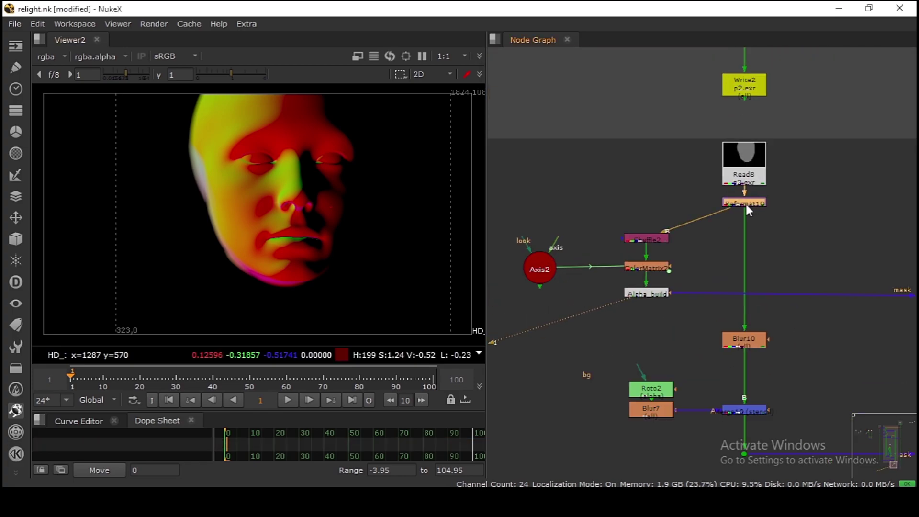
View the Reformat1 output of the Read1 portrait and examine the lighting on the woman's cheek.
scroll(694, 250, down, 7)
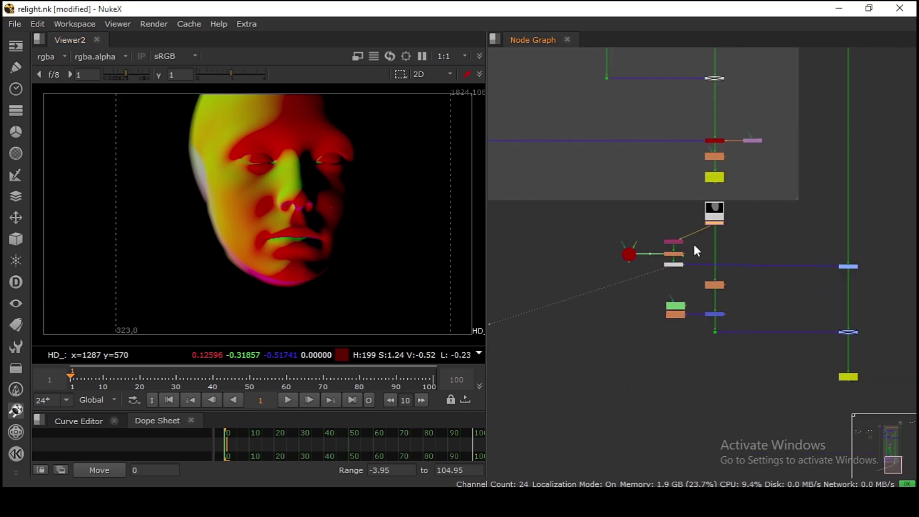
middle_drag(573, 148, 789, 300)
scroll(710, 164, up, 2)
middle_drag(745, 202, 702, 198)
scroll(702, 197, up, 6)
key(1)
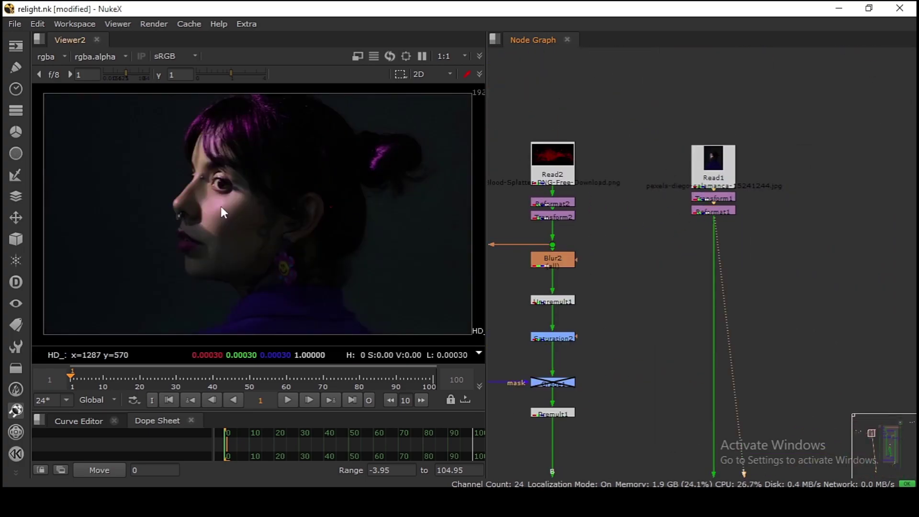
scroll(222, 213, up, 3)
ctrl+shift+drag(280, 239, 299, 256)
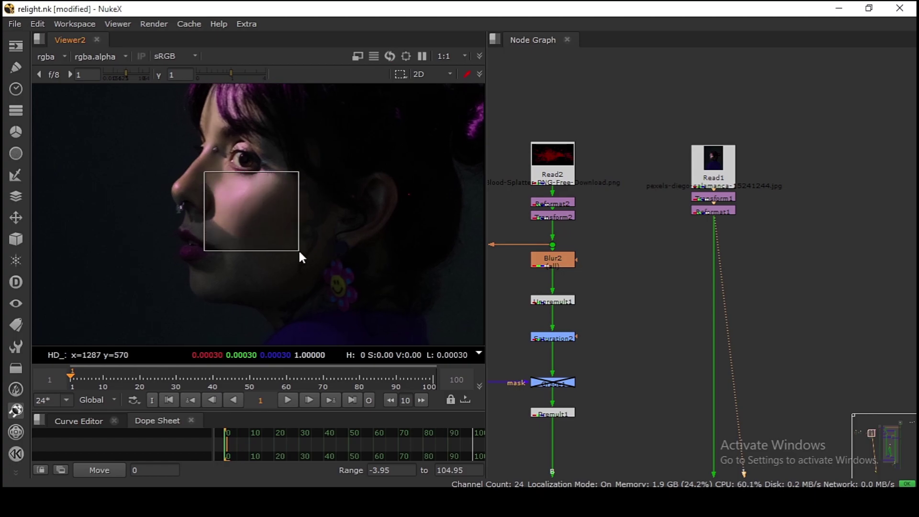
View the Transform2 output of the blood splatter image.
click(548, 215)
key(1)
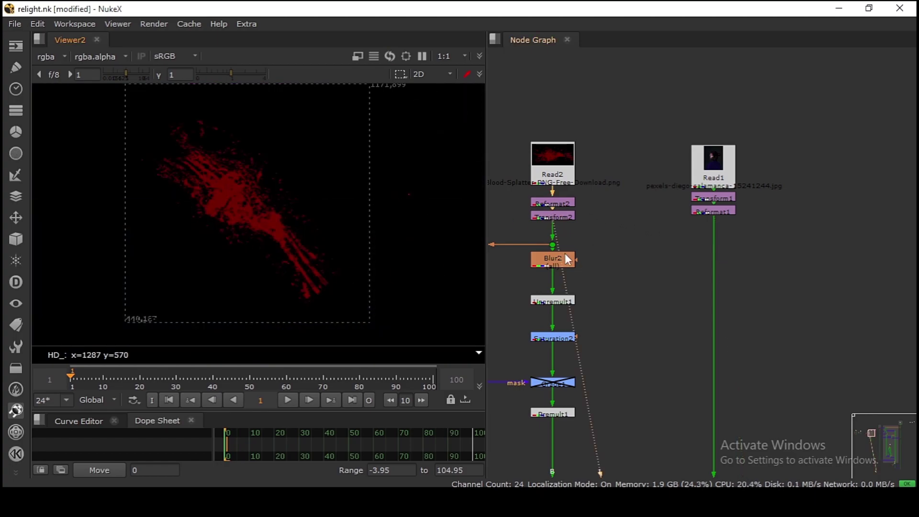
scroll(584, 248, down, 4)
scroll(585, 267, up, 4)
View the output of the final multiply merge that composites the blood splatter onto the portrait.
middle_drag(617, 422, 612, 106)
drag(645, 222, 796, 294)
key(1)
click(797, 294)
middle_drag(670, 176, 715, 309)
scroll(715, 310, down, 3)
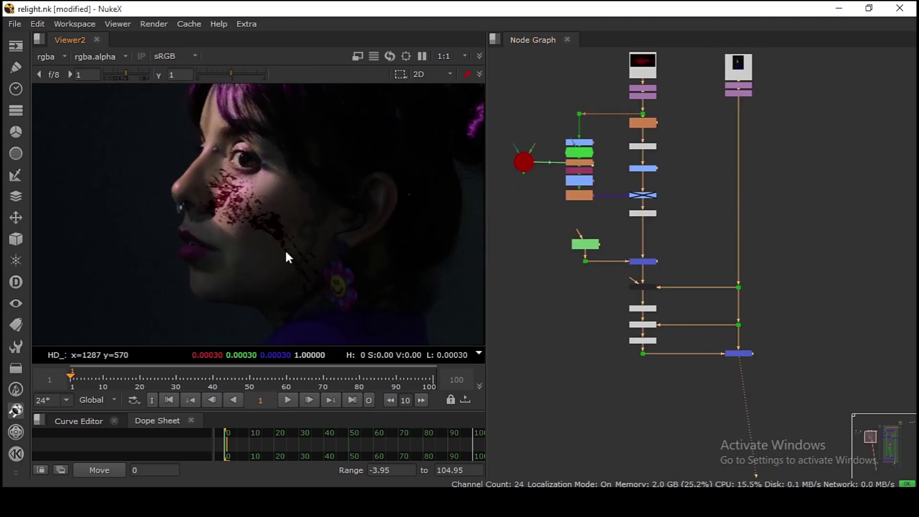
Move the N_MAKE1 node up directly beneath Saturation1, separating it from ColorMatrix1.
scroll(665, 196, up, 3)
scroll(665, 218, up, 5)
click(689, 179)
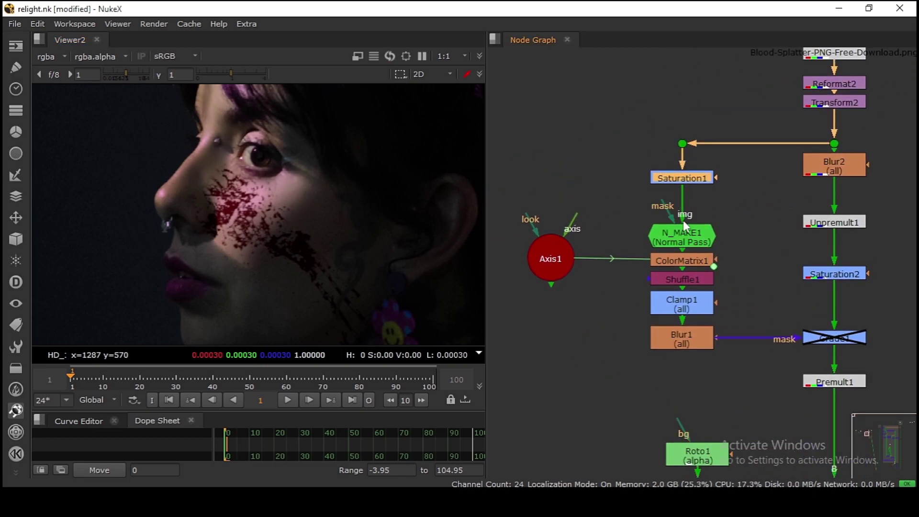
drag(685, 233, 685, 203)
drag(761, 238, 617, 156)
middle_drag(648, 242, 677, 197)
drag(533, 170, 766, 249)
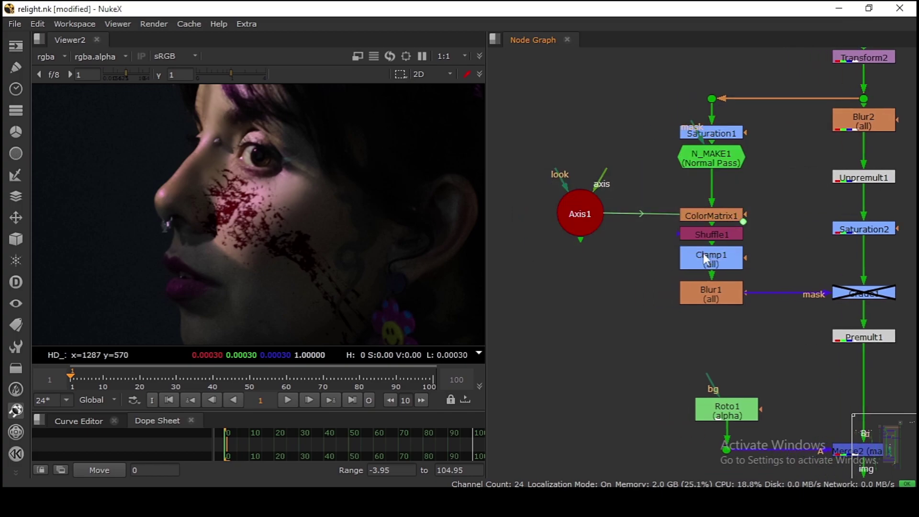
Enable the Grade1 node masked by Blur1, comparing the blood on the cheek with and without it.
click(713, 262)
middle_drag(777, 273, 730, 281)
click(742, 279)
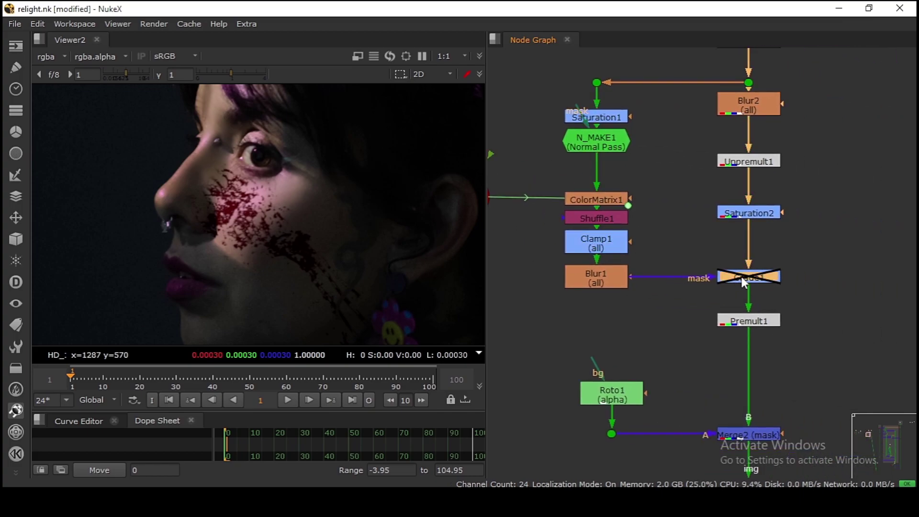
key(d)
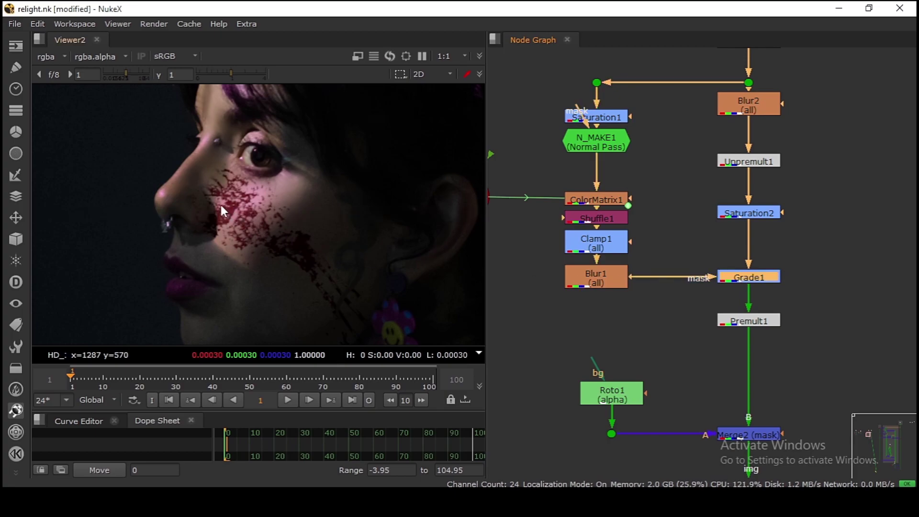
scroll(220, 203, up, 2)
middle_drag(221, 213, 222, 199)
key(d)
key(d)
key(d)
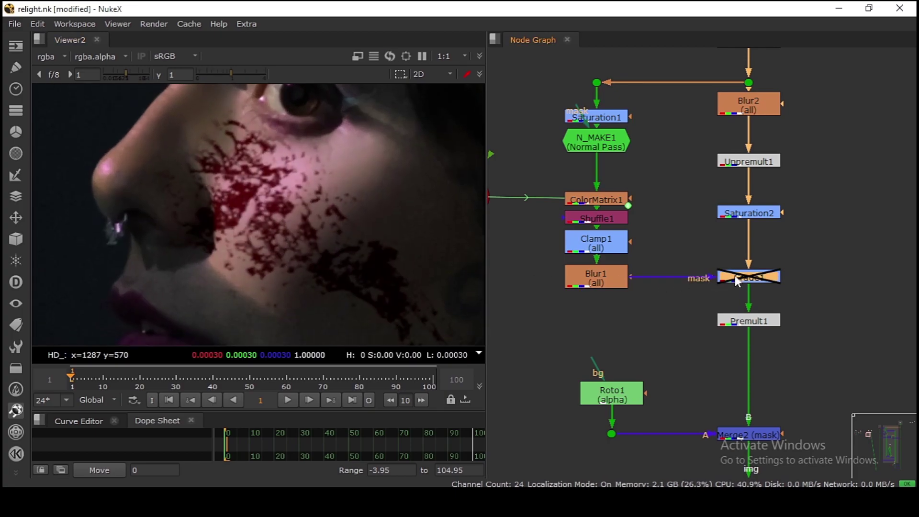
key(d)
View the Premult1 output and disable Grade1 to examine the blood splatter without relighting.
click(741, 320)
key(1)
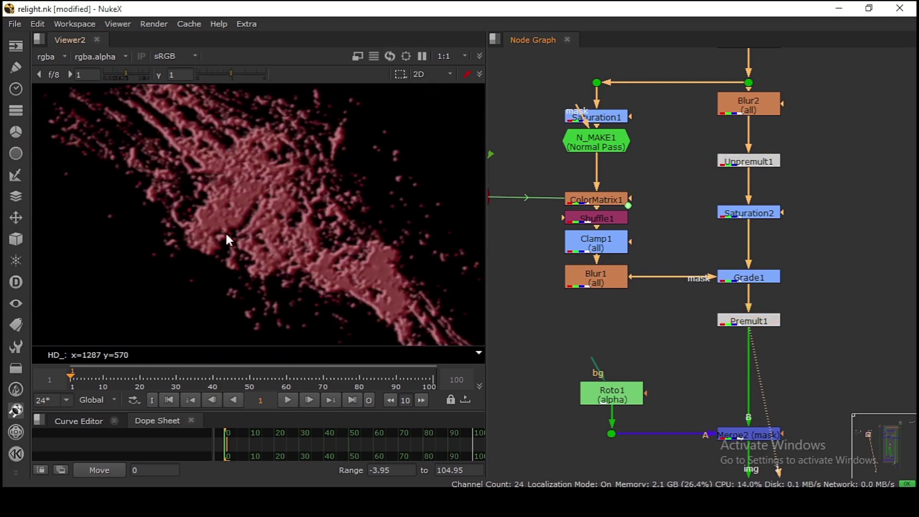
click(737, 279)
key(d)
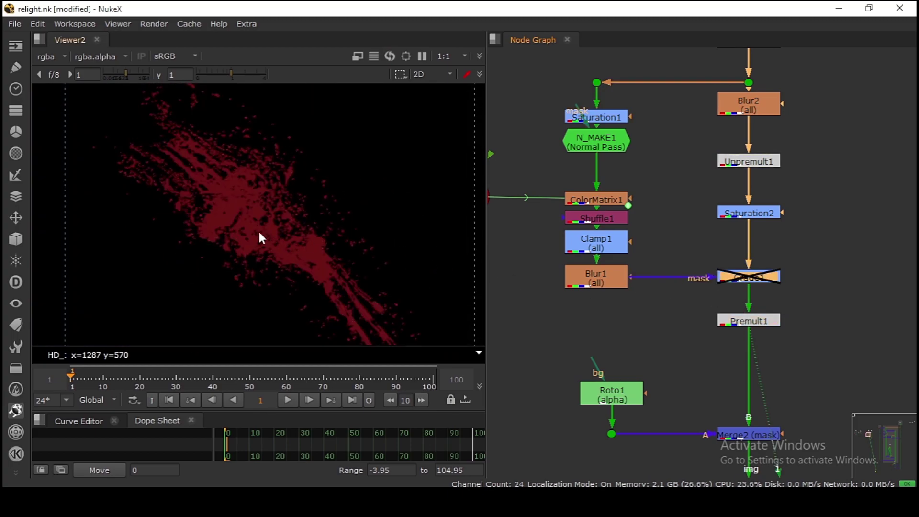
scroll(257, 231, down, 1)
scroll(189, 191, up, 3)
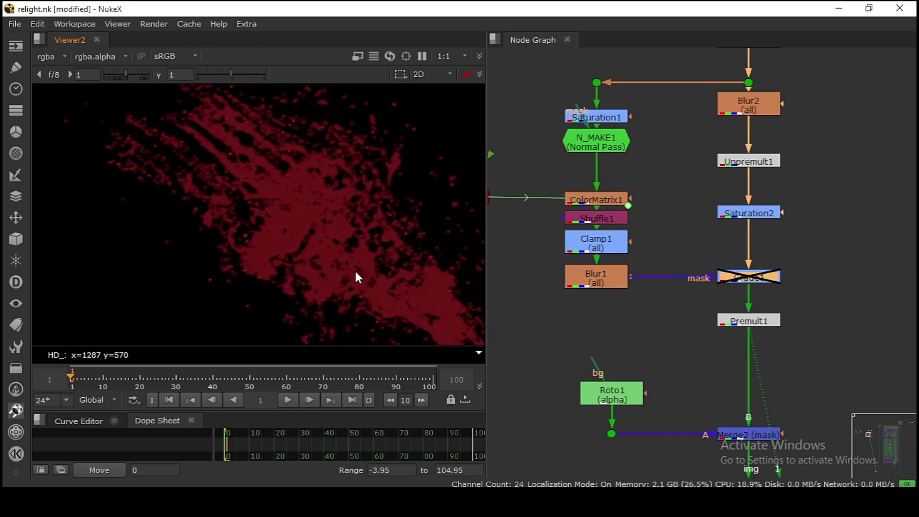
scroll(355, 272, down, 3)
middle_drag(355, 272, 306, 265)
scroll(708, 212, down, 4)
middle_drag(722, 107, 716, 164)
scroll(716, 164, up, 3)
scroll(715, 162, down, 2)
scroll(713, 302, up, 3)
Toggle Grade1 repeatedly to compare the isolated splatter with and without relighting, leaving the node enabled.
key(d)
scroll(306, 235, up, 3)
key(d)
key(d)
key(d)
key(d)
key(d)
key(d)
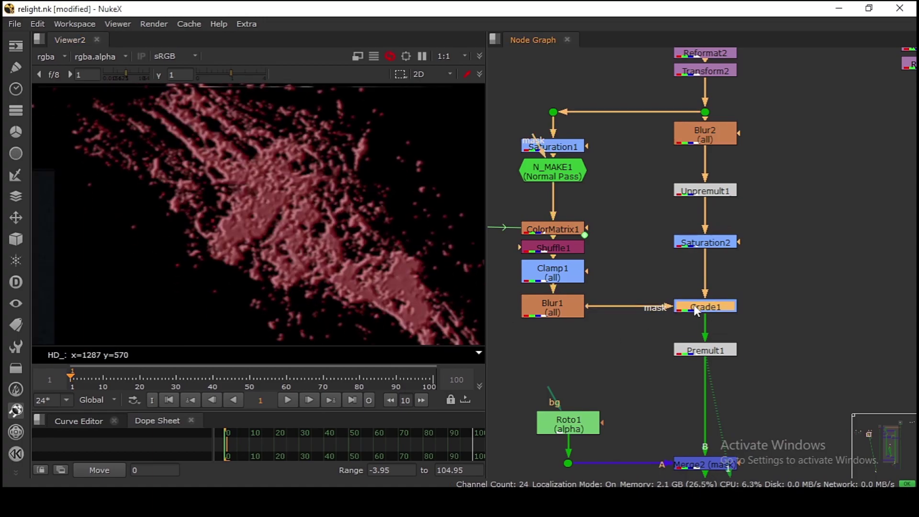
key(d)
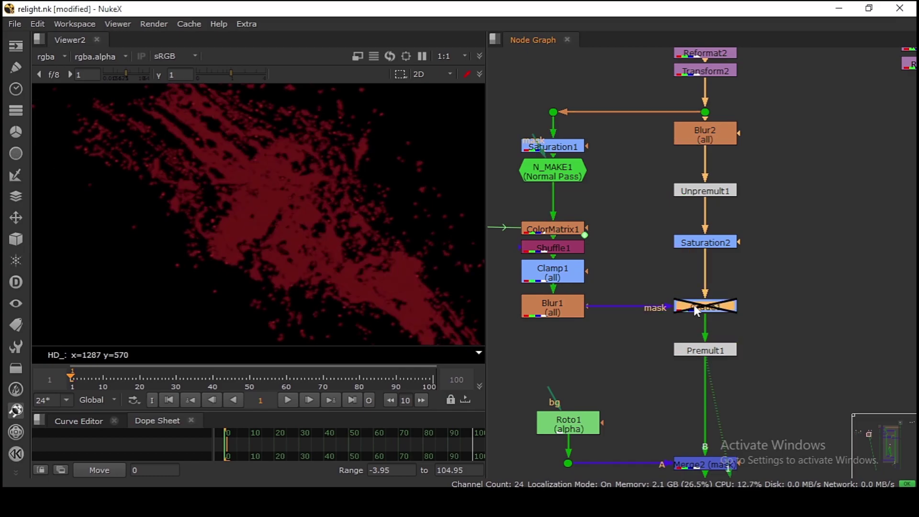
key(d)
key(d)
key(d)
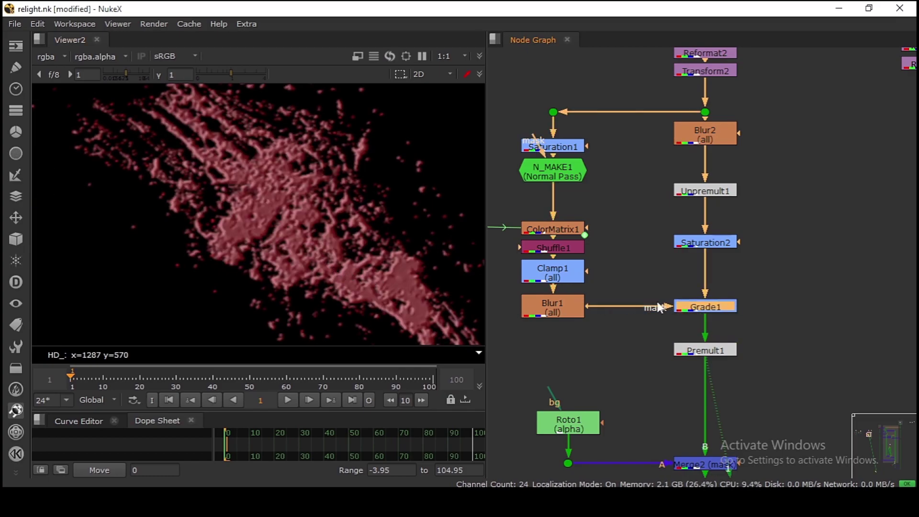
Switch the viewer back to the final multiply merge of the splatter and the portrait.
scroll(670, 305, down, 6)
middle_drag(678, 331, 675, 245)
scroll(721, 330, up, 3)
key(1)
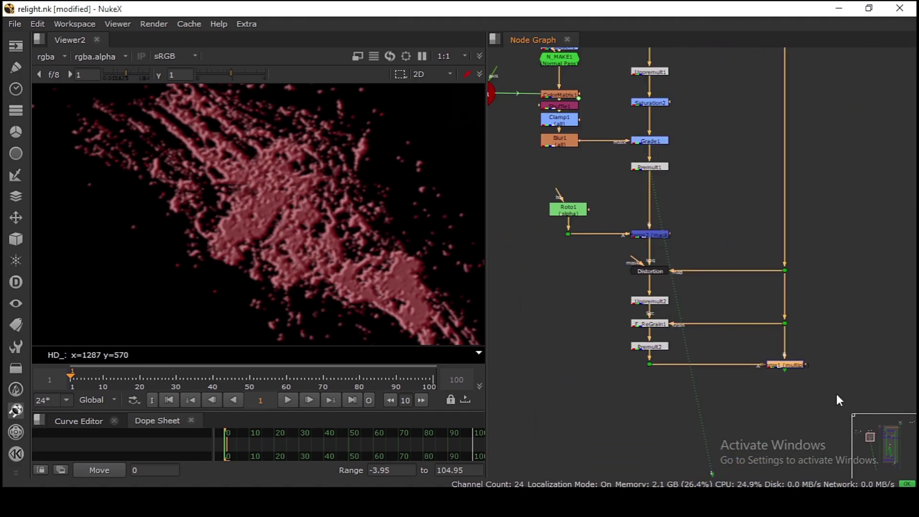
middle_drag(640, 196, 653, 250)
scroll(653, 250, up, 1)
Toggle Grade1 to compare its effect on the composited blood up close, leave it enabled, and fit the whole image in the viewer.
click(664, 185)
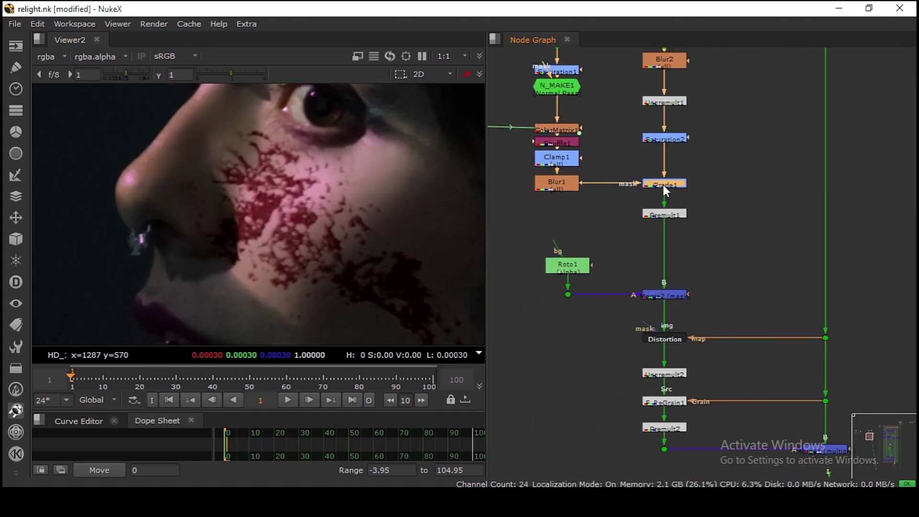
key(d)
key(d)
key(d)
key(d)
key(d)
key(d)
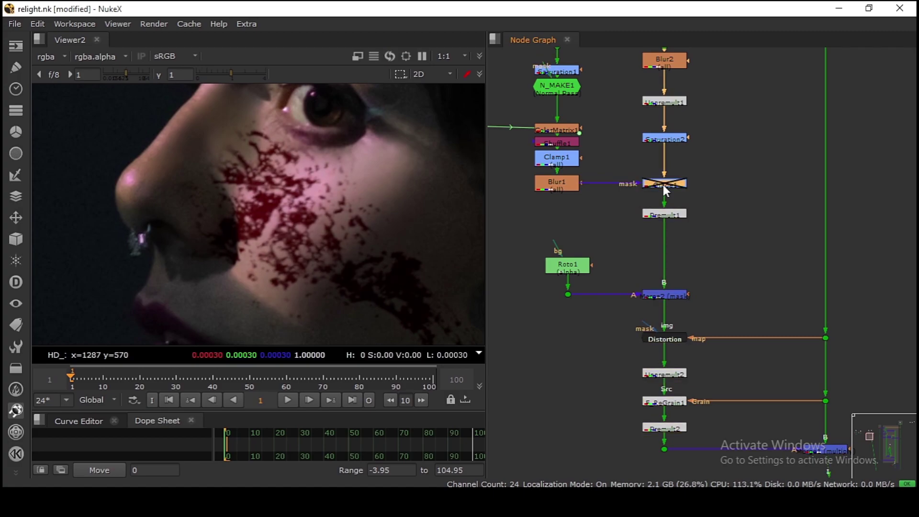
scroll(284, 229, up, 5)
key(d)
key(d)
key(d)
key(d)
key(d)
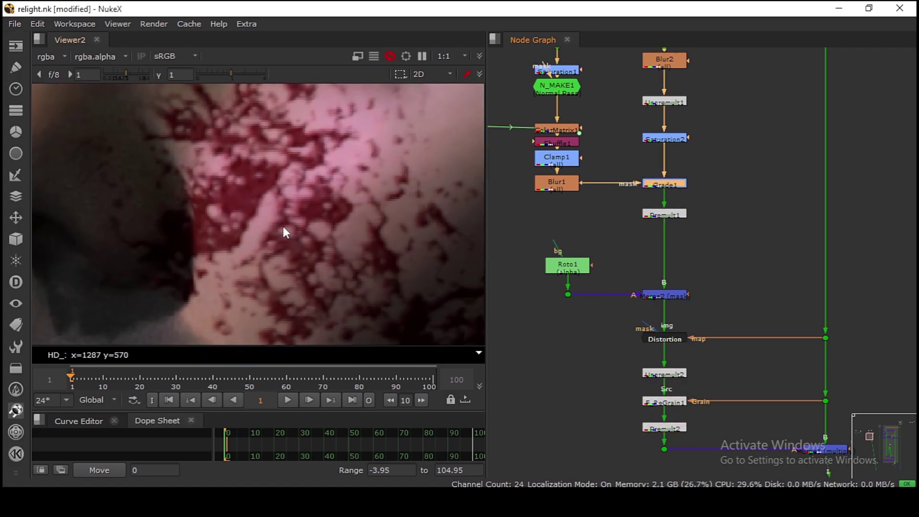
key(f)
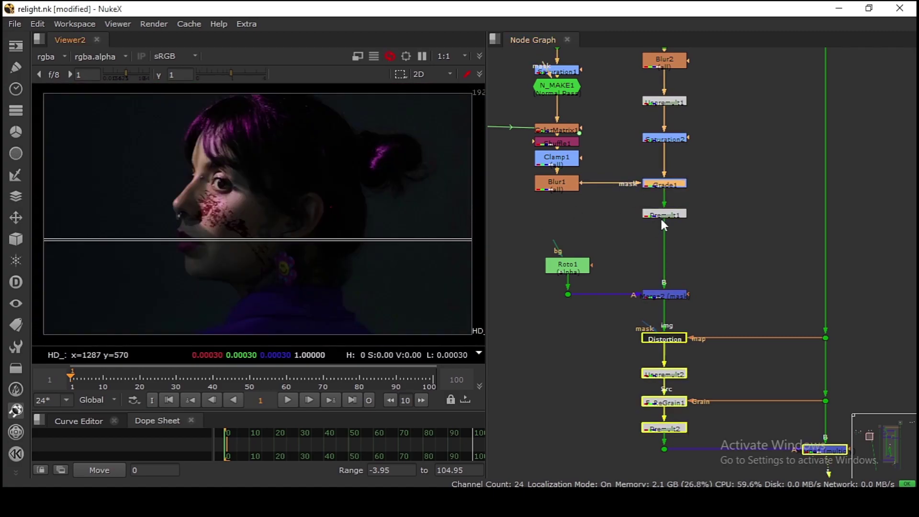
key(f)
View the Saturation1 output to examine the desaturated blood splatter.
scroll(679, 187, up, 6)
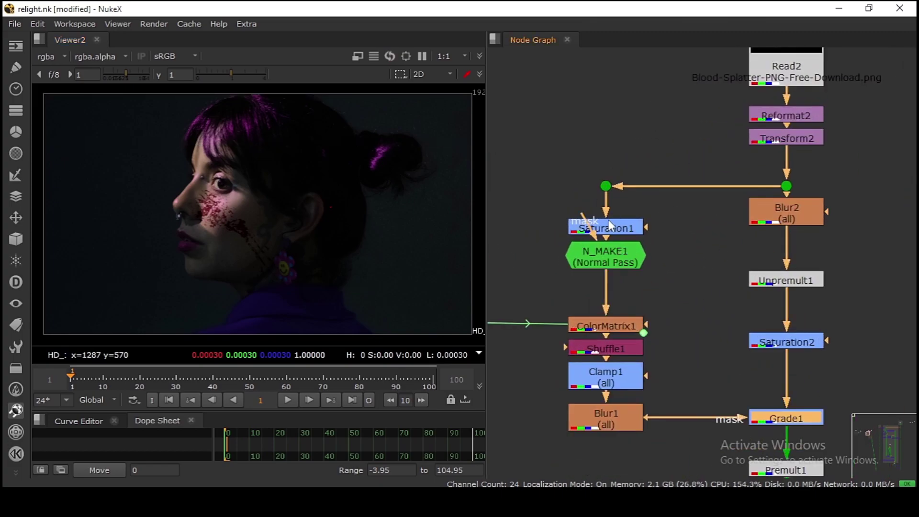
click(616, 229)
drag(618, 230, 617, 216)
key(1)
click(628, 237)
middle_drag(627, 238, 725, 216)
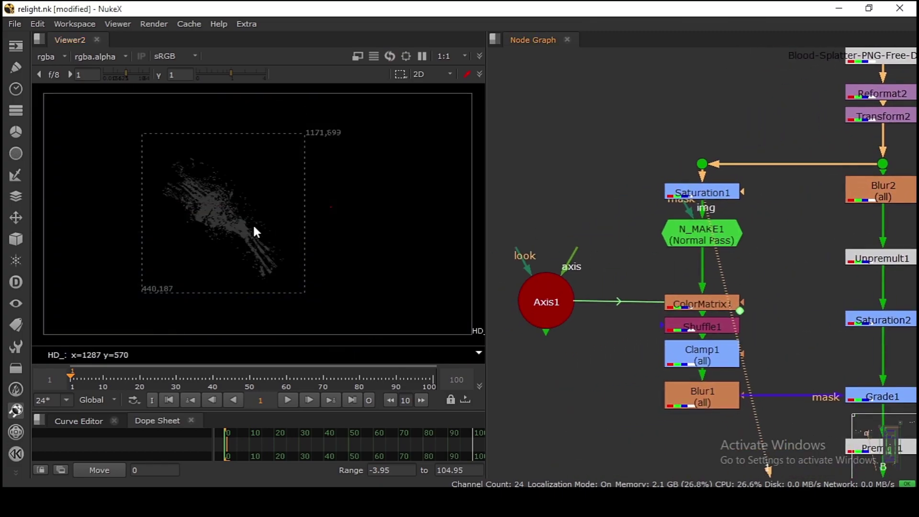
scroll(222, 225, up, 3)
middle_drag(230, 218, 309, 216)
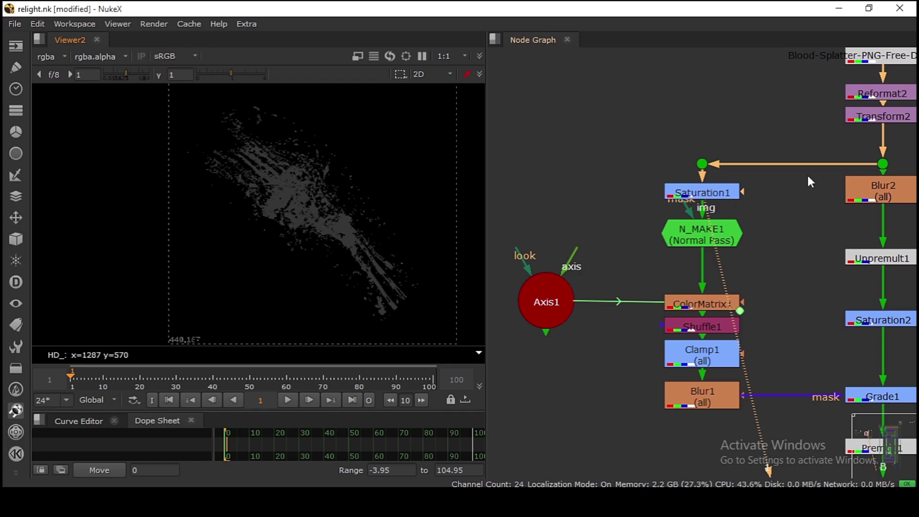
View the splatter at the dot feeding Saturation1, including its alpha channel.
click(702, 166)
key(1)
key(a)
key(a)
scroll(293, 201, up, 2)
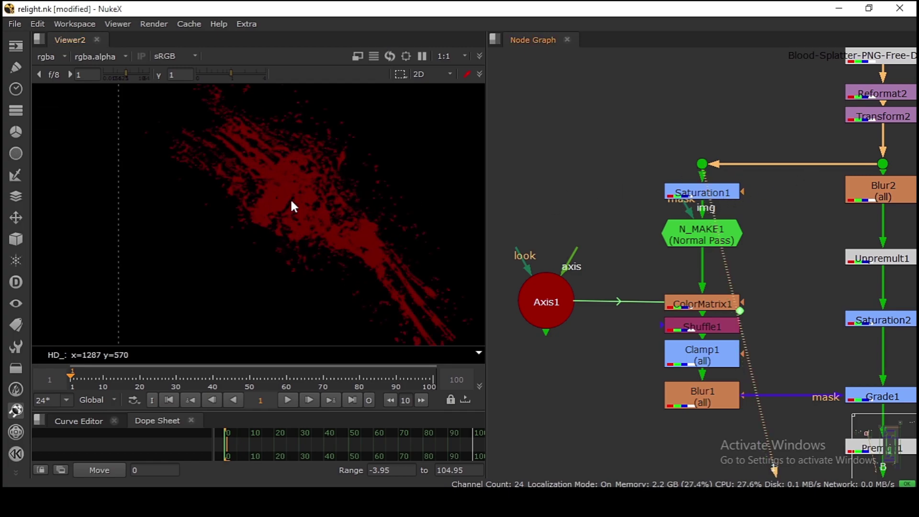
middle_drag(290, 199, 260, 196)
View the N_MAKE1 normal pass and inspect its red, green and blue channels individually.
click(697, 234)
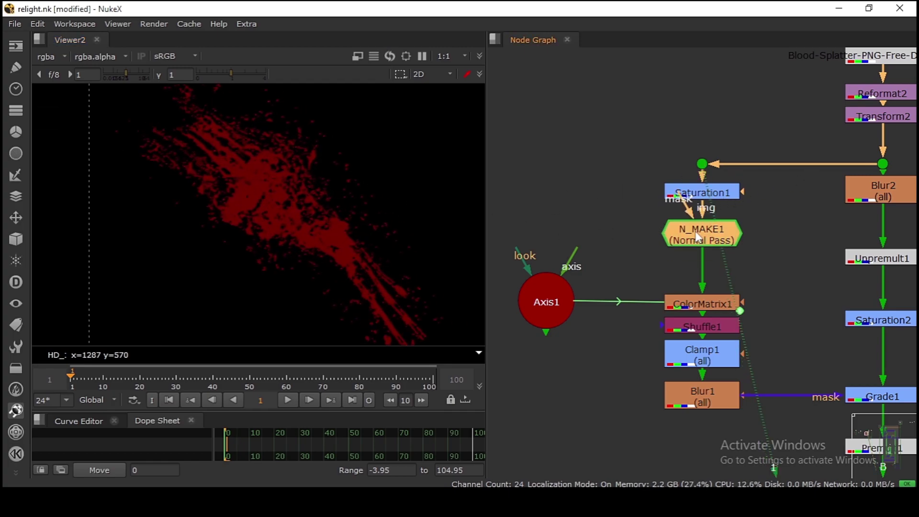
key(1)
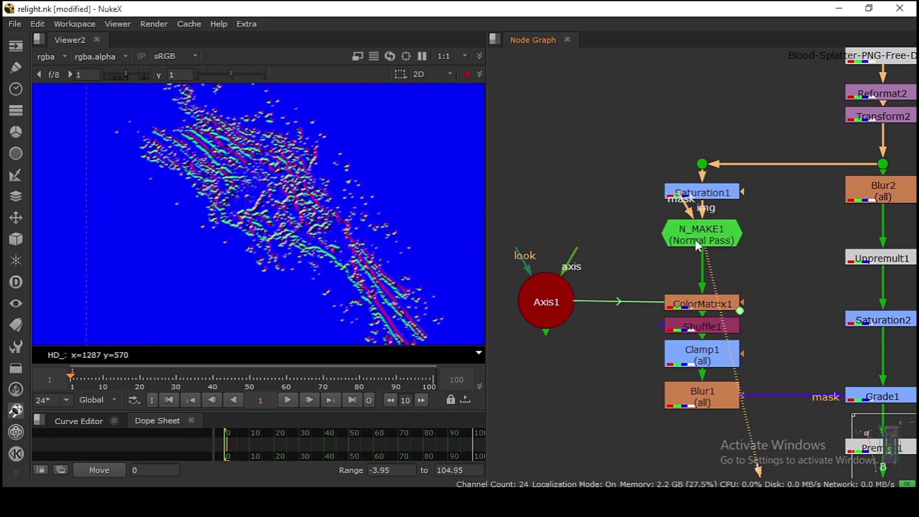
drag(695, 242, 699, 244)
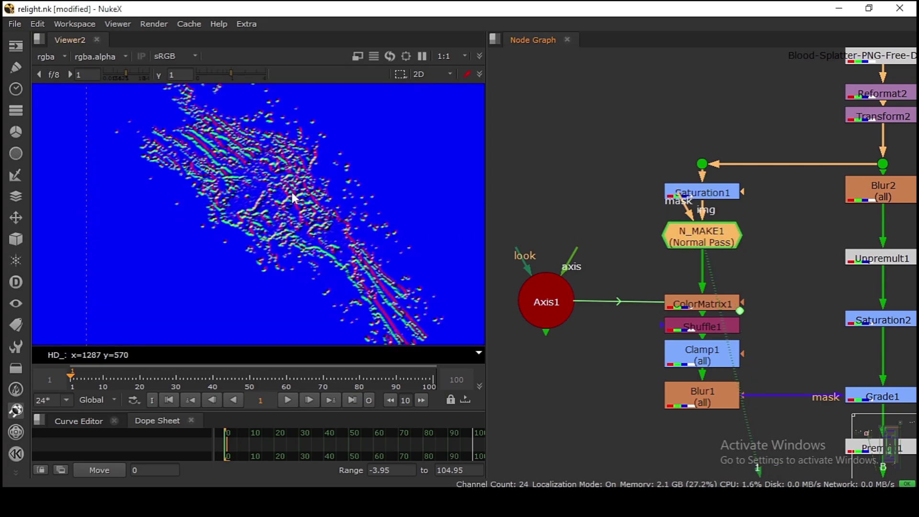
key(r)
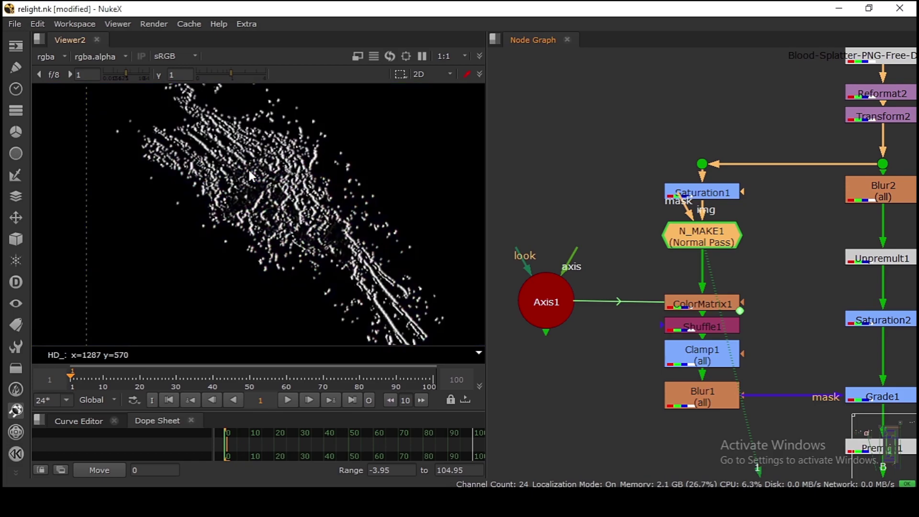
key(g)
key(b)
key(b)
Shift Saturation1 and N_MAKE1 slightly upward in the node graph, and check the alpha channel of the N_MAKE1 output.
drag(698, 233, 698, 240)
mouse_move(701, 192)
mouse_down()
mouse_move(701, 201)
mouse_move(703, 185)
mouse_up()
drag(702, 232, 702, 222)
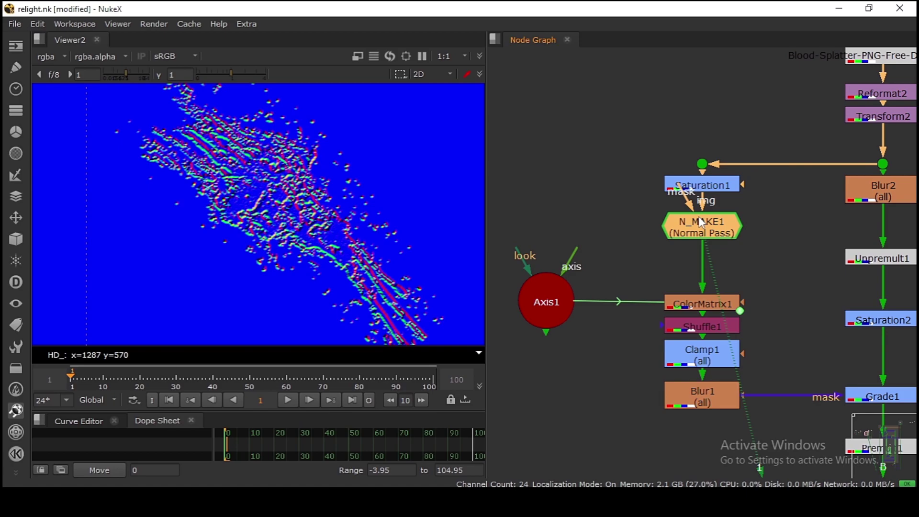
double_click(680, 234)
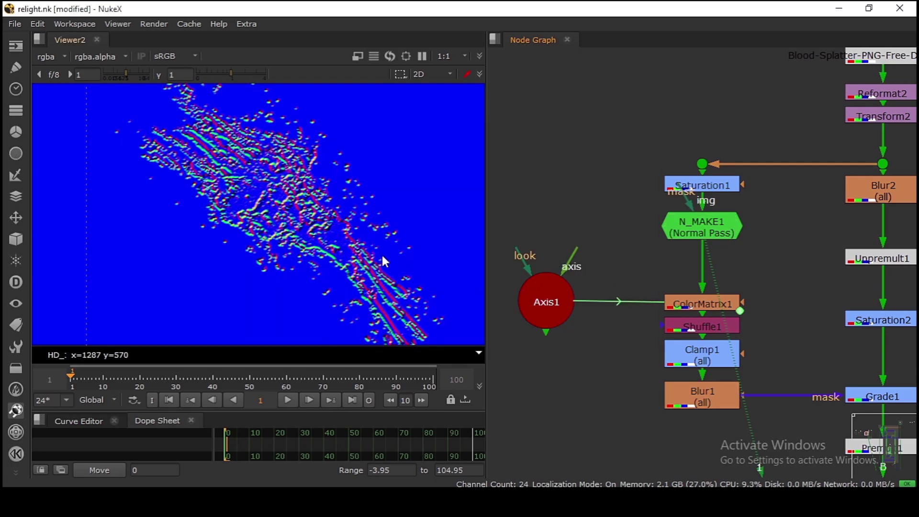
key(a)
key(a)
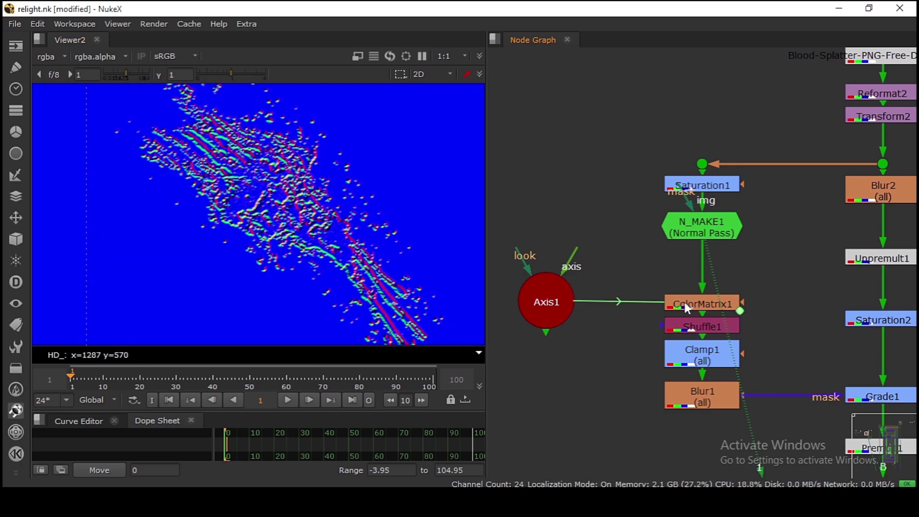
View the outputs of ColorMatrix1, Clamp1 and Blur1 in turn to inspect the splatter's lighting mask.
ctrl+shift+click(684, 304)
ctrl+shift+click(701, 356)
ctrl+shift+click(703, 388)
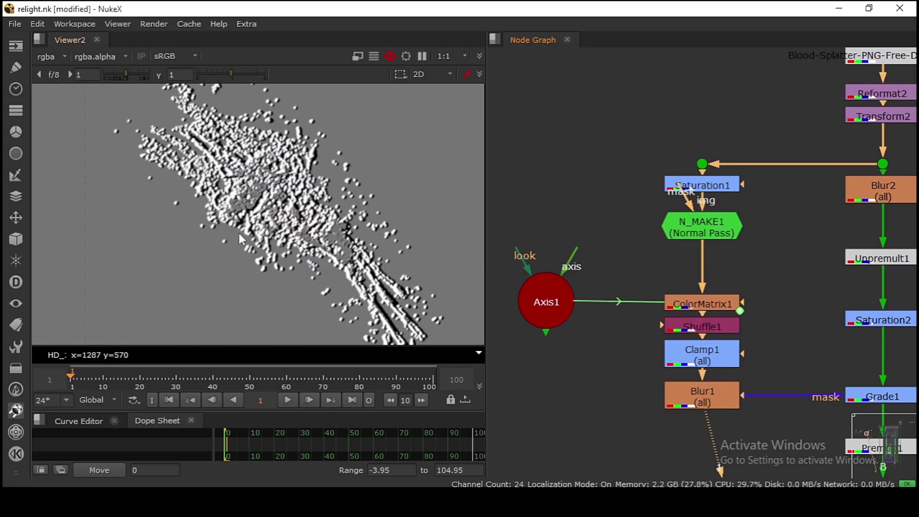
Widen the viewer pane and display the Grade1 output of the blood splatter.
drag(484, 138, 521, 191)
scroll(708, 321, down, 3)
scroll(813, 370, up, 1)
middle_drag(814, 369, 762, 350)
ctrl+shift+click(794, 343)
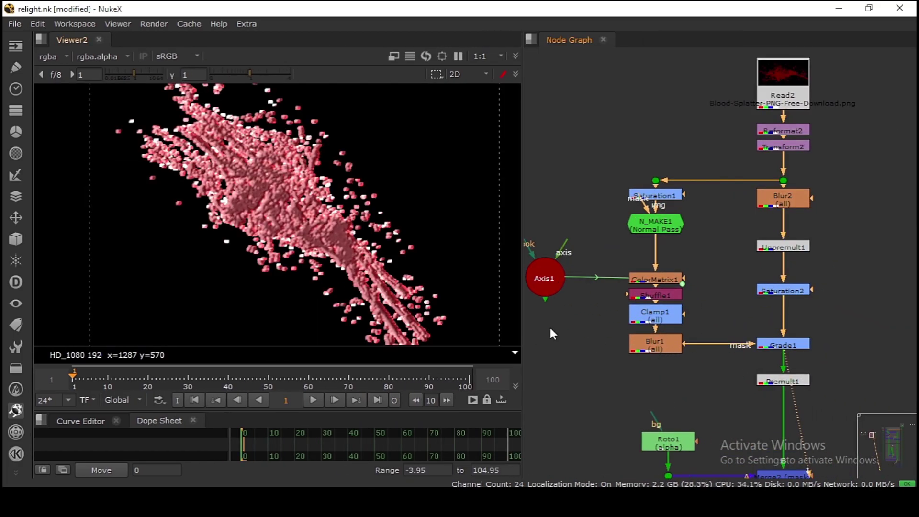
View the Premult1 output and inspect the relit blood splatter up close.
ctrl+shift+click(789, 379)
click(778, 344)
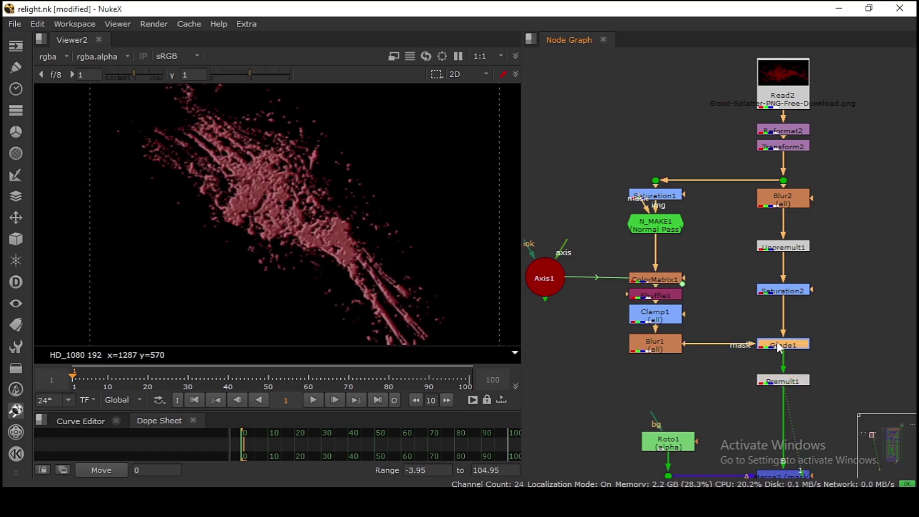
scroll(327, 222, up, 2)
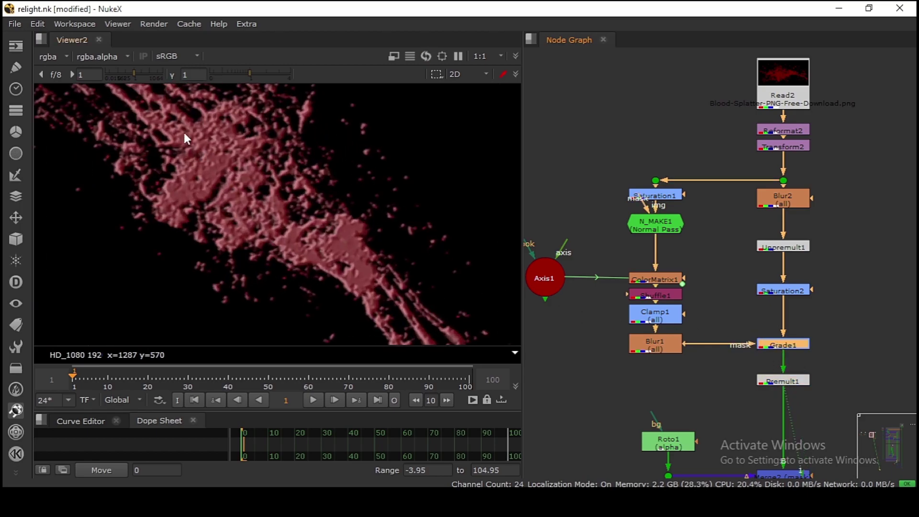
scroll(247, 174, up, 2)
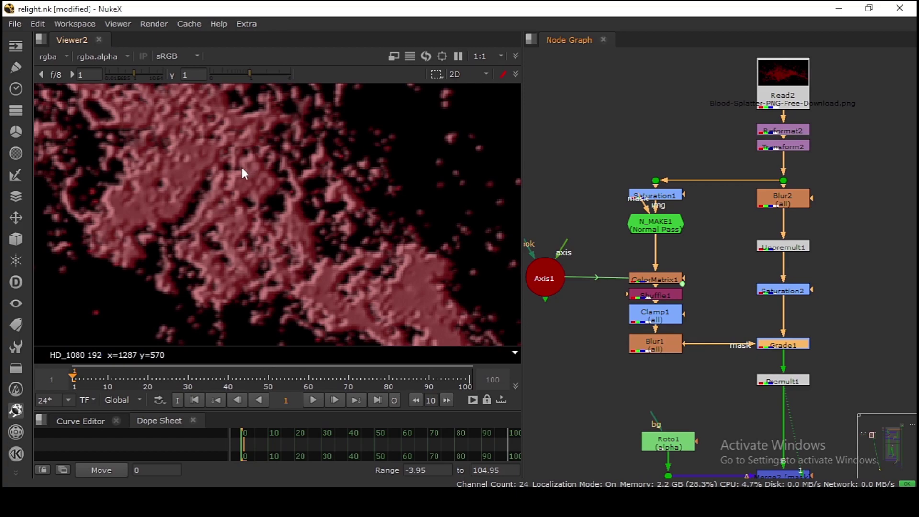
scroll(775, 247, down, 6)
scroll(845, 207, up, 3)
View the portrait plate below its transform nodes, with the whole frame fitted in the viewer.
click(845, 207)
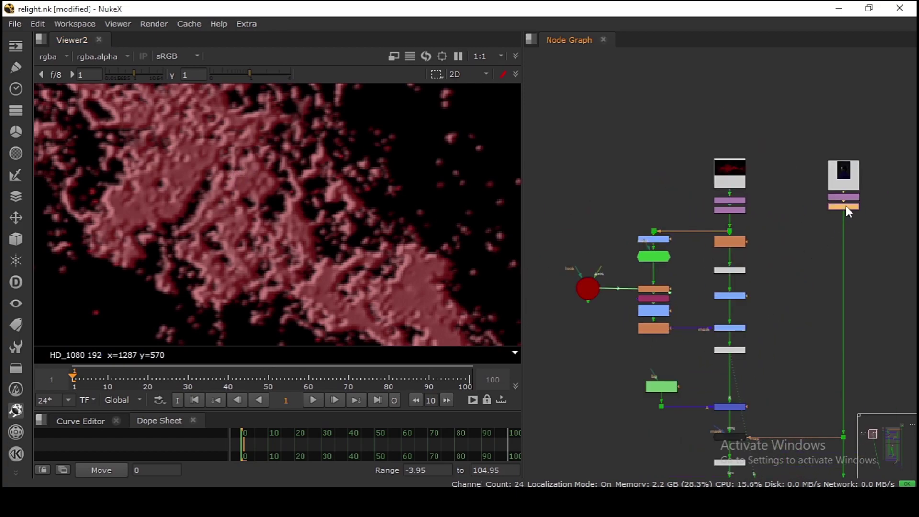
key(1)
key(f)
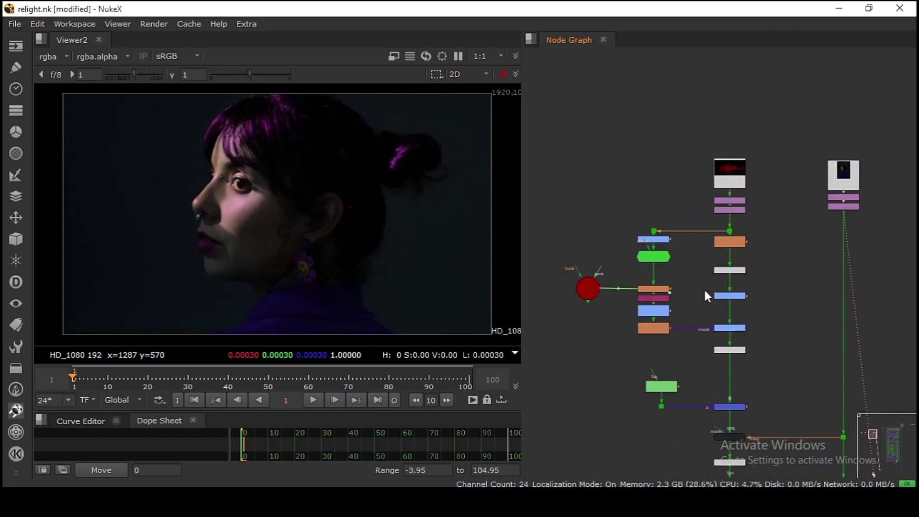
Find the orange smoke setup with Read9 and view the image at the dot feeding N_MAKE2.
scroll(780, 288, down, 4)
scroll(731, 254, up, 1)
scroll(731, 253, up, 2)
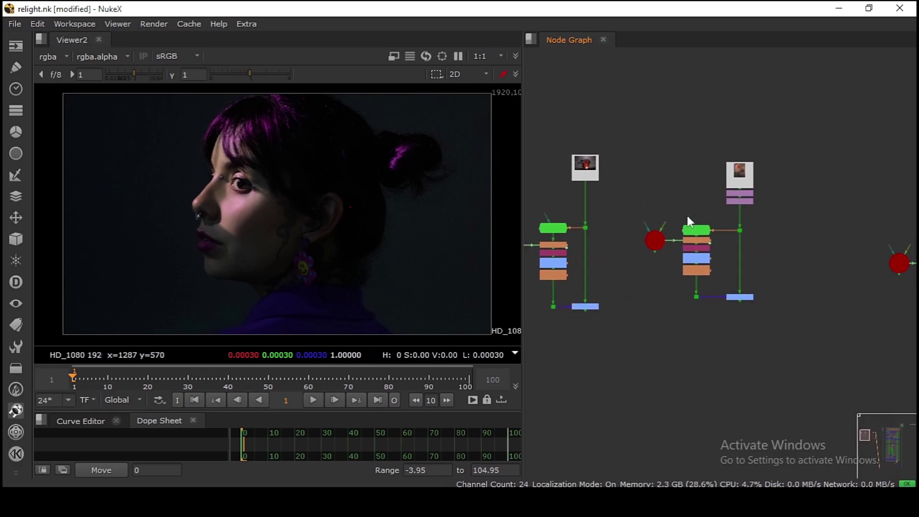
scroll(745, 197, up, 3)
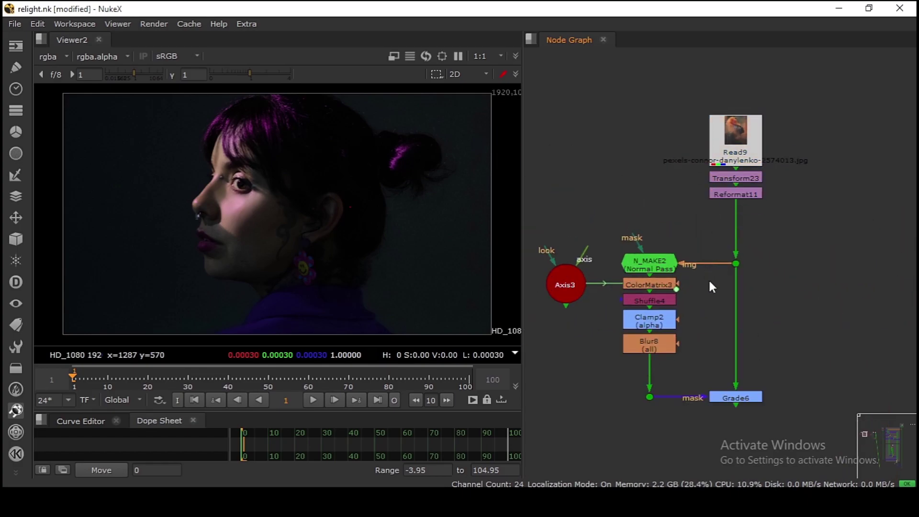
click(736, 263)
middle_drag(736, 310, 742, 294)
key(1)
View the Grade6 output with the node disabled and examine the original smoke up close.
click(742, 382)
key(1)
click(735, 381)
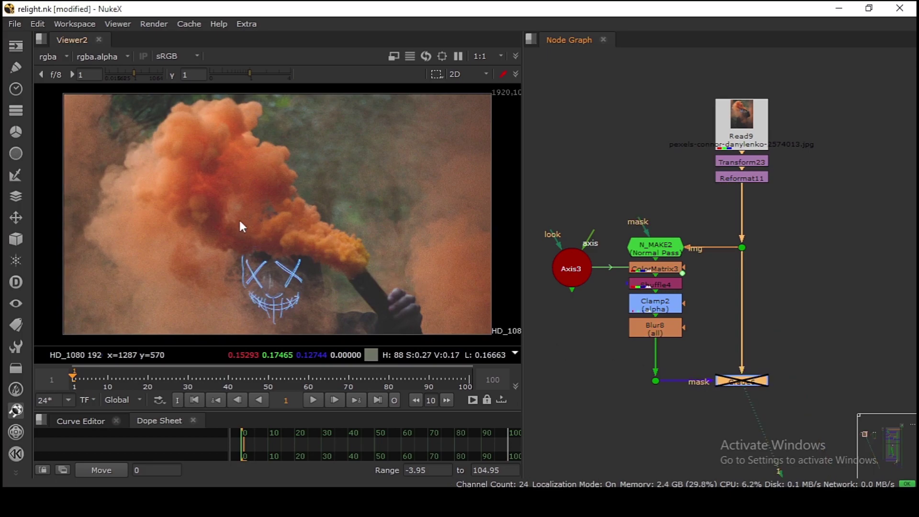
scroll(87, 169, up, 5)
key(d)
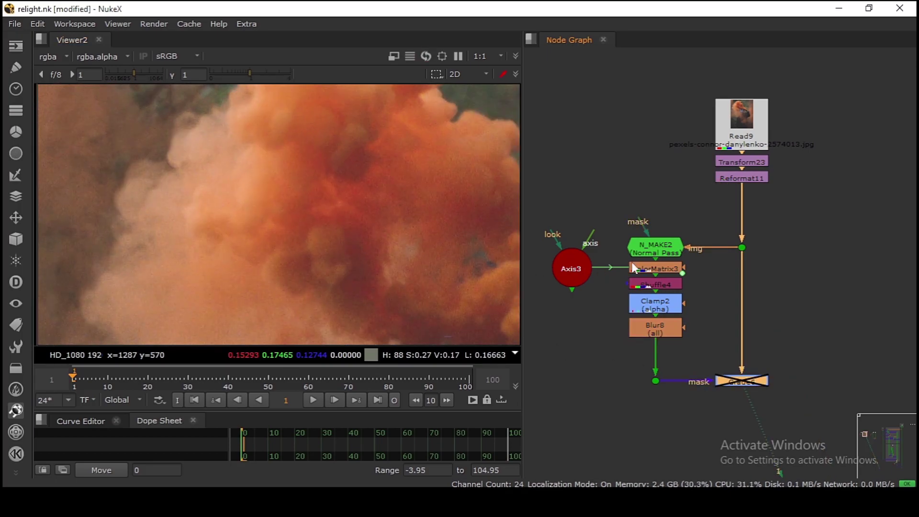
View the full-frame N_MAKE2 normal pass and the lighting mask from Blur8.
key(f)
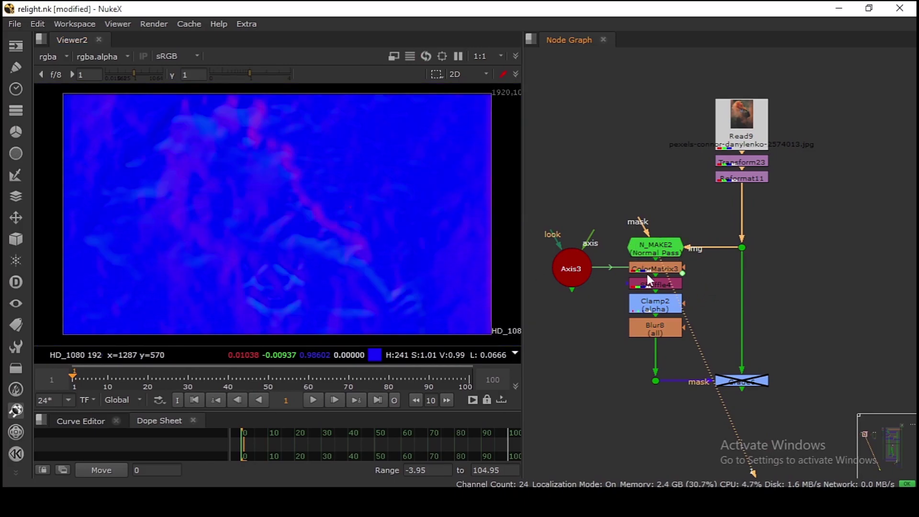
ctrl+shift+click(654, 331)
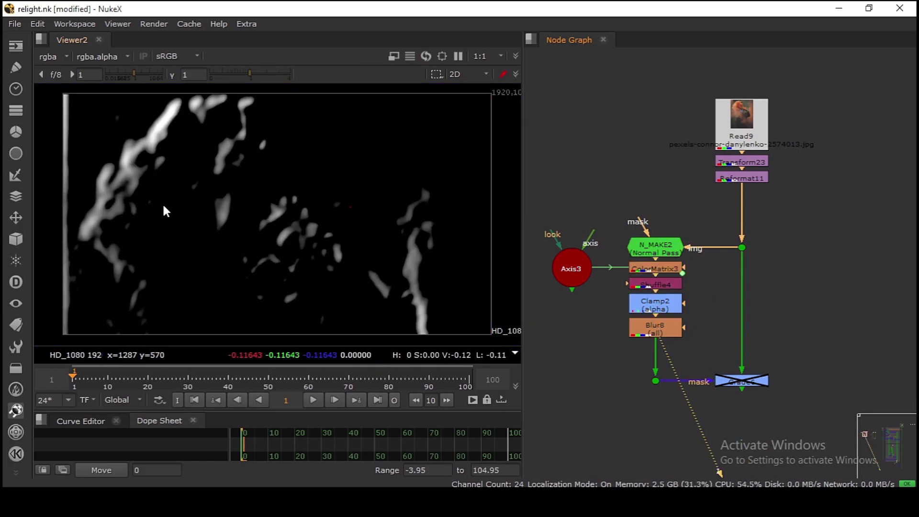
Set Axis3's Z rotation to 557 to change the light direction in the smoke's mask.
double_click(572, 267)
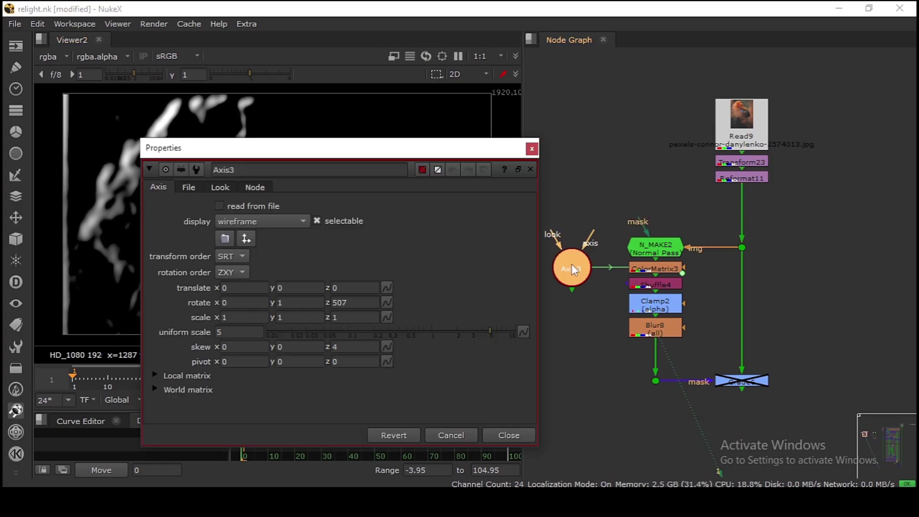
drag(328, 147, 700, 82)
click(727, 236)
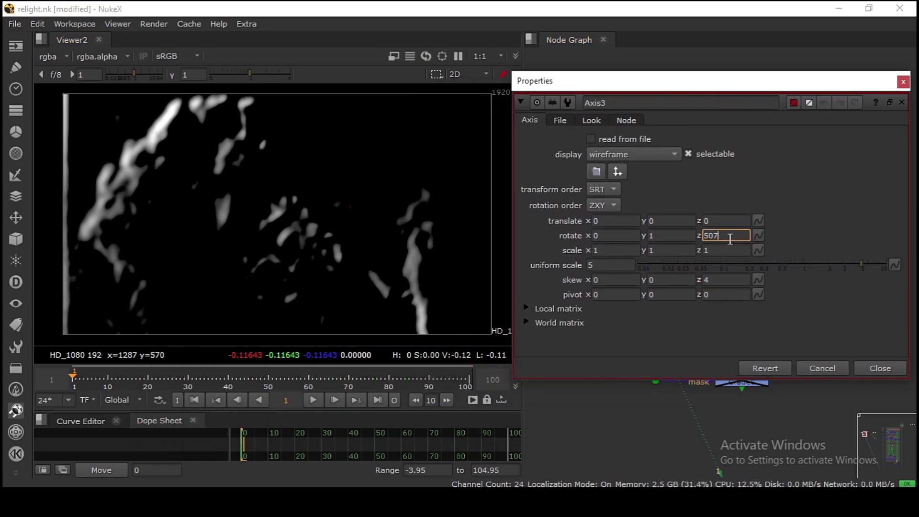
key(Up)
key(Up)
key(Up)
key(Up)
key(Up)
key(Up)
key(Up)
key(Up)
key(Up)
key(Up)
key(Up)
key(Up)
key(Up)
key(Up)
key(Up)
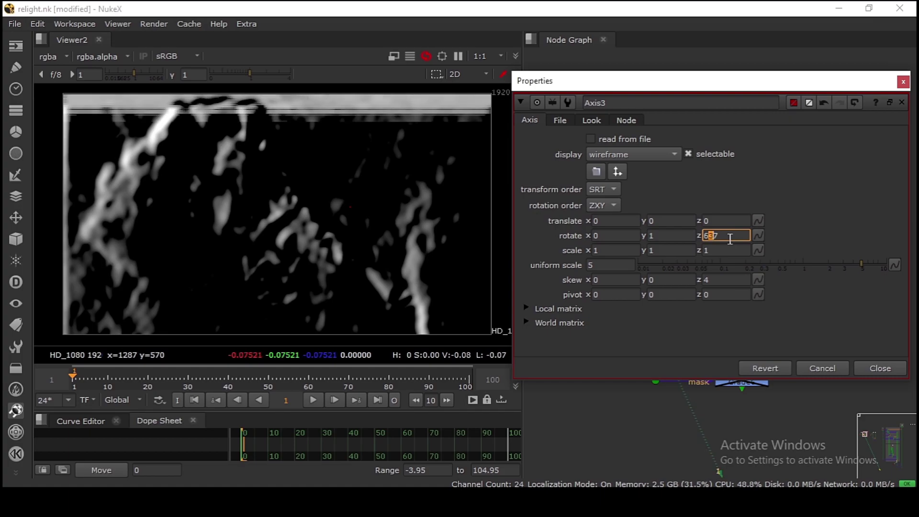
scroll(730, 239, down, 10)
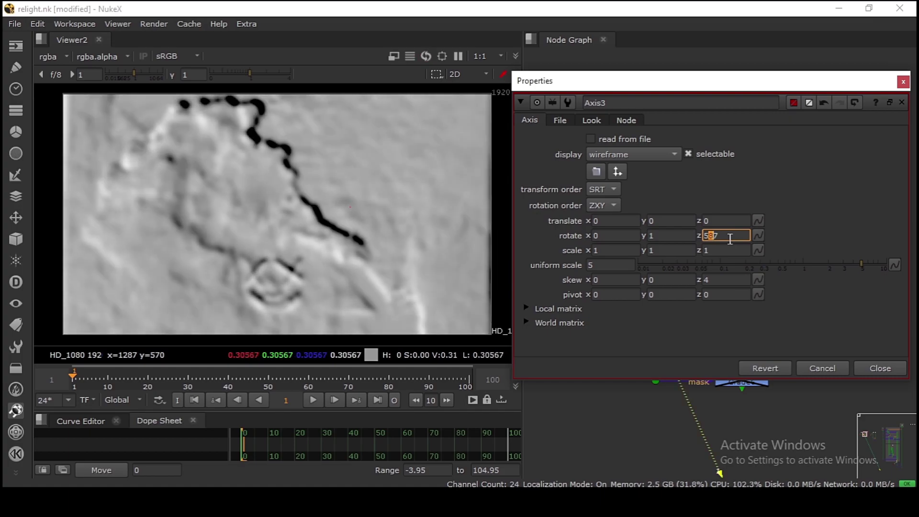
scroll(730, 238, down, 2)
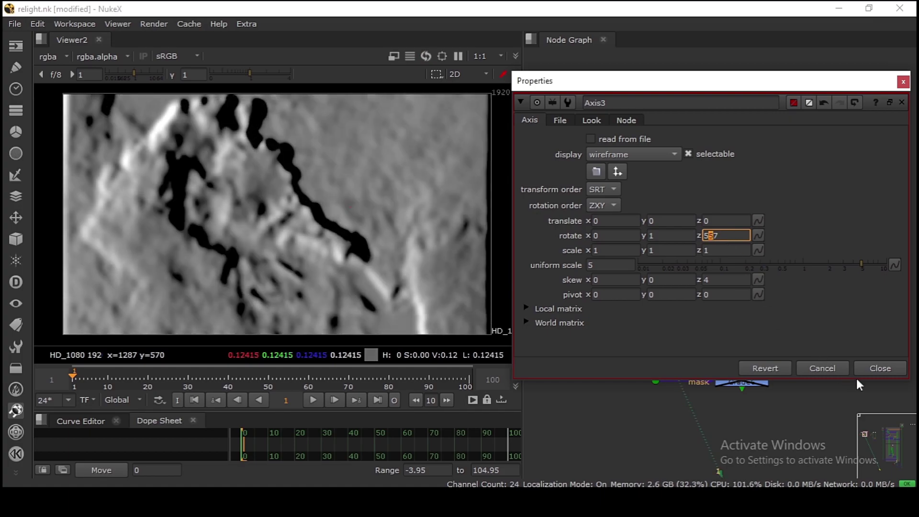
click(867, 369)
View Grade6 and toggle it off and on to compare the smoke before and after relighting, leaving it enabled.
click(742, 379)
key(1)
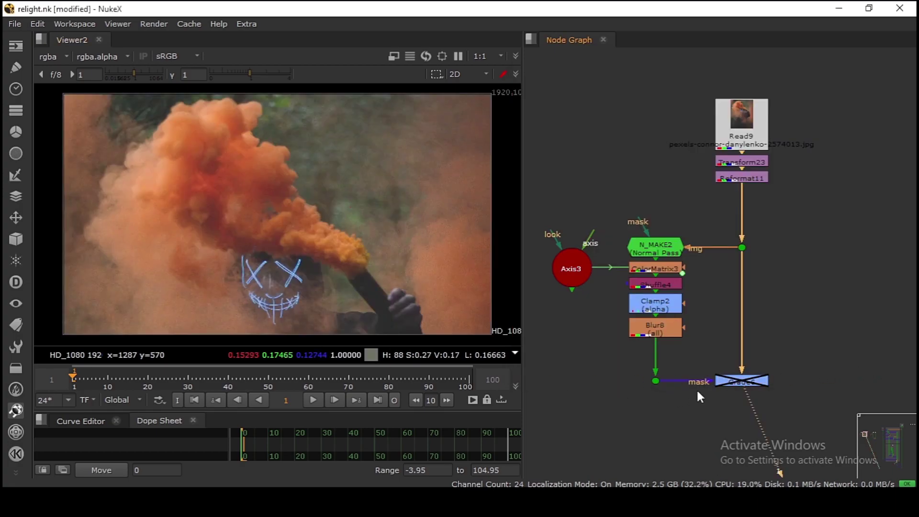
key(d)
key(d)
key(d)
key(d)
key(d)
key(d)
key(d)
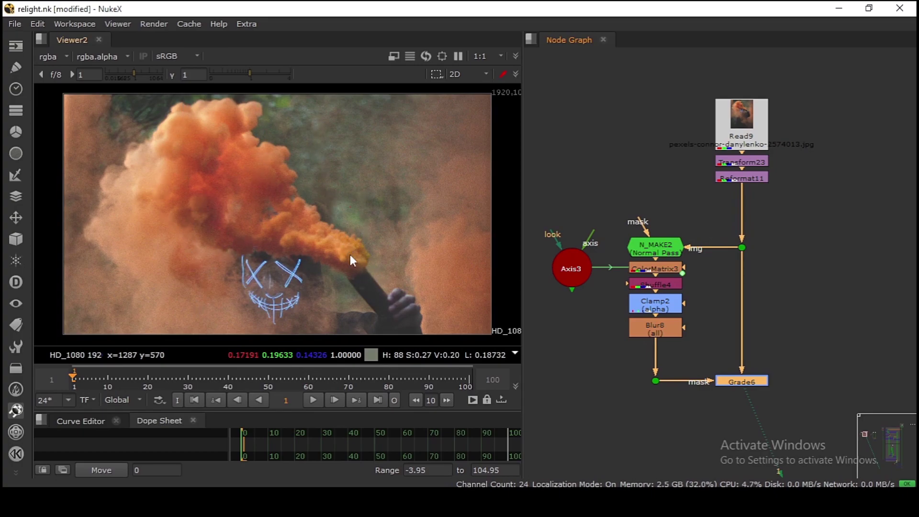
drag(309, 118, 375, 266)
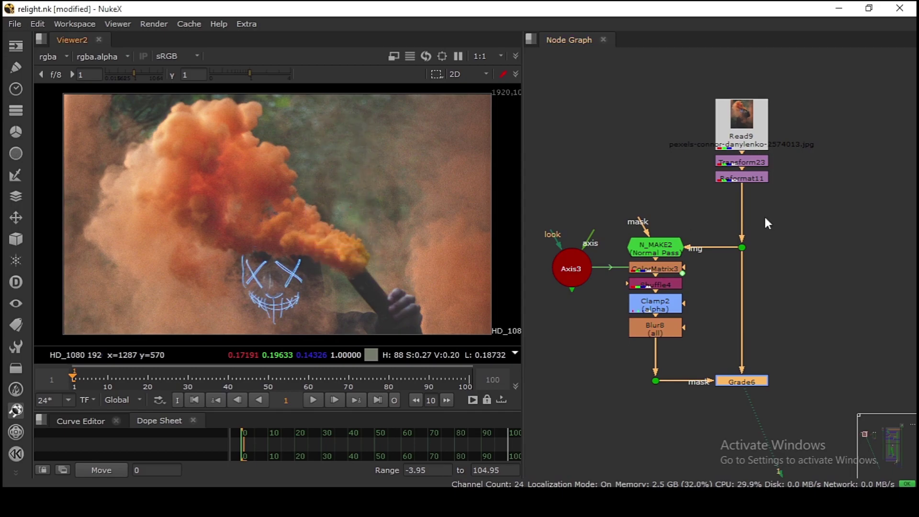
View the volcanic eruption image from Read11 and examine its smoke and fire at different magnifications.
scroll(764, 215, down, 3)
scroll(724, 231, up, 5)
click(683, 152)
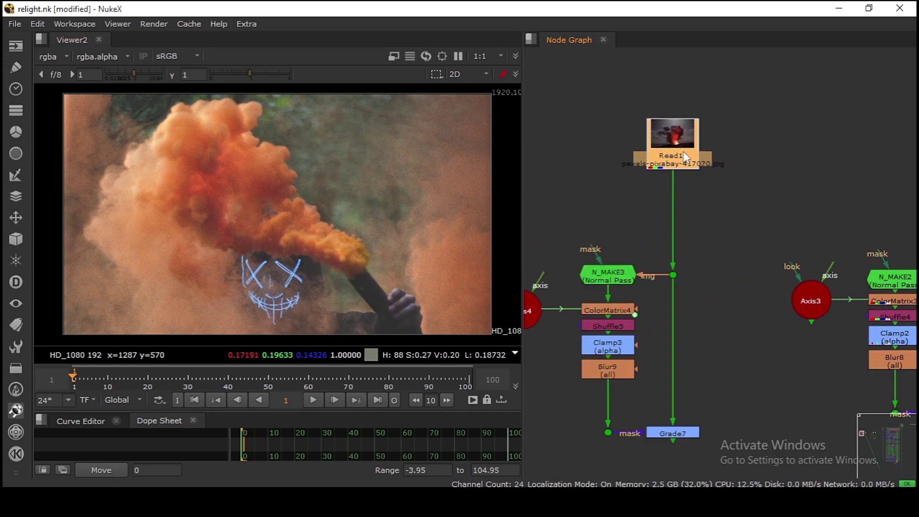
key(1)
scroll(300, 263, up, 3)
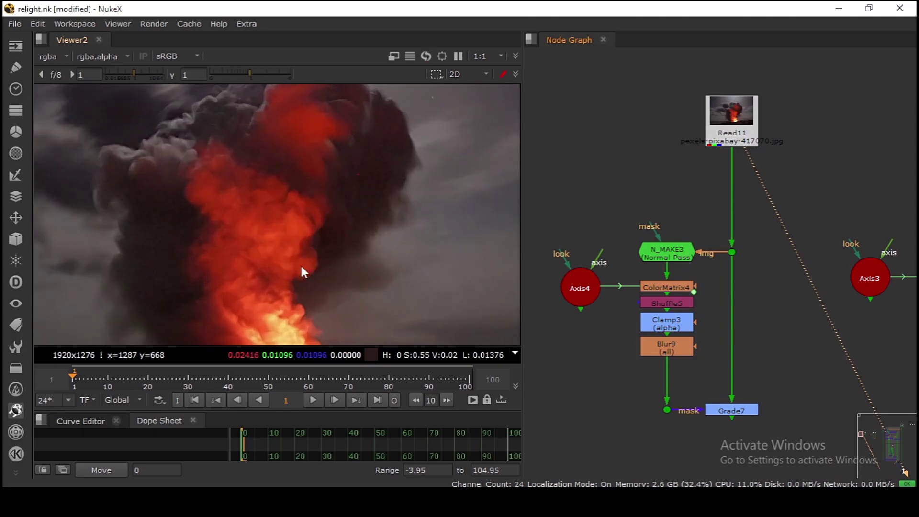
scroll(299, 263, up, 2)
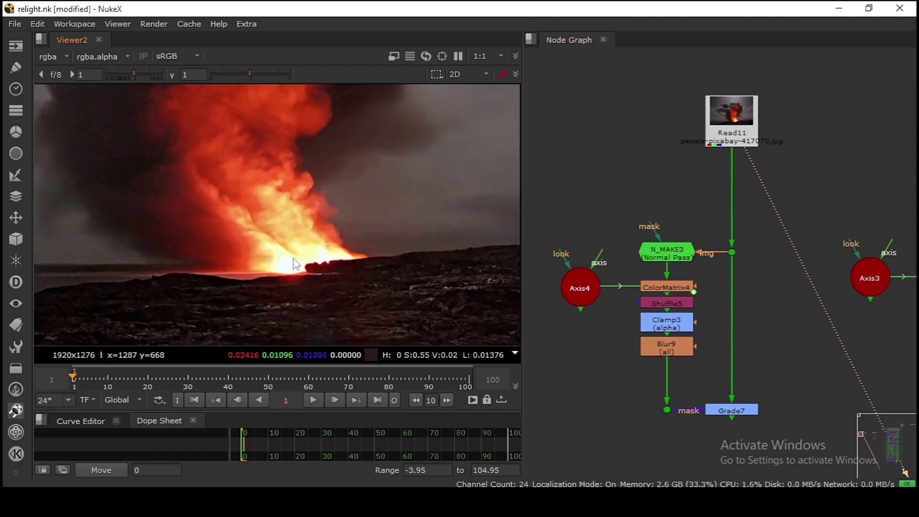
scroll(282, 268, up, 1)
scroll(280, 191, up, 1)
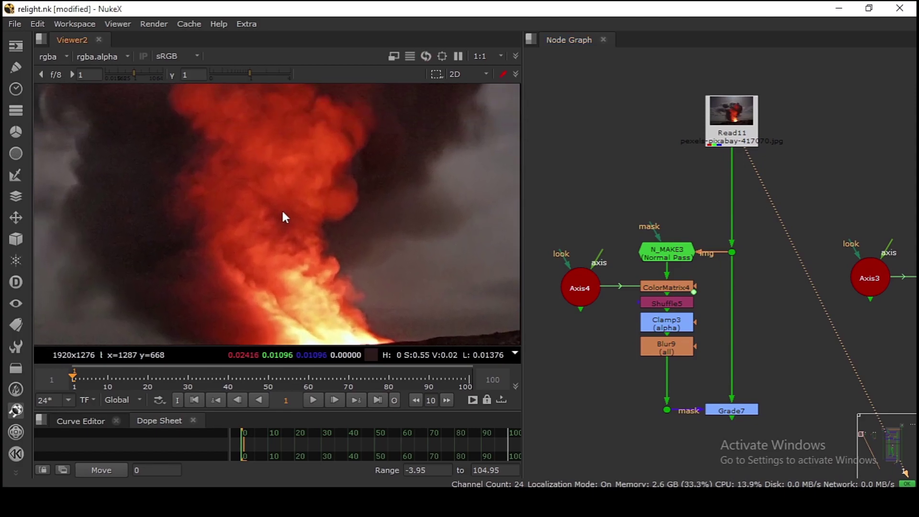
scroll(230, 196, up, 2)
scroll(254, 209, down, 2)
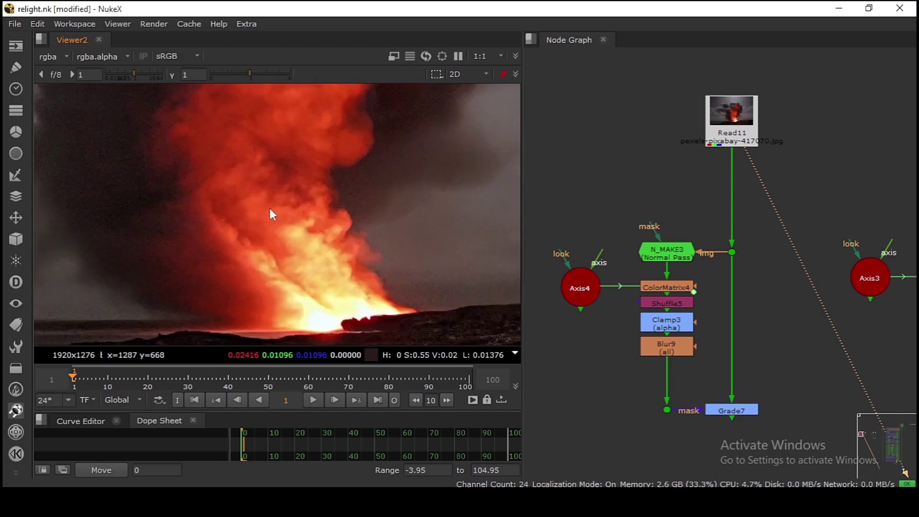
scroll(244, 244, up, 3)
scroll(294, 199, down, 2)
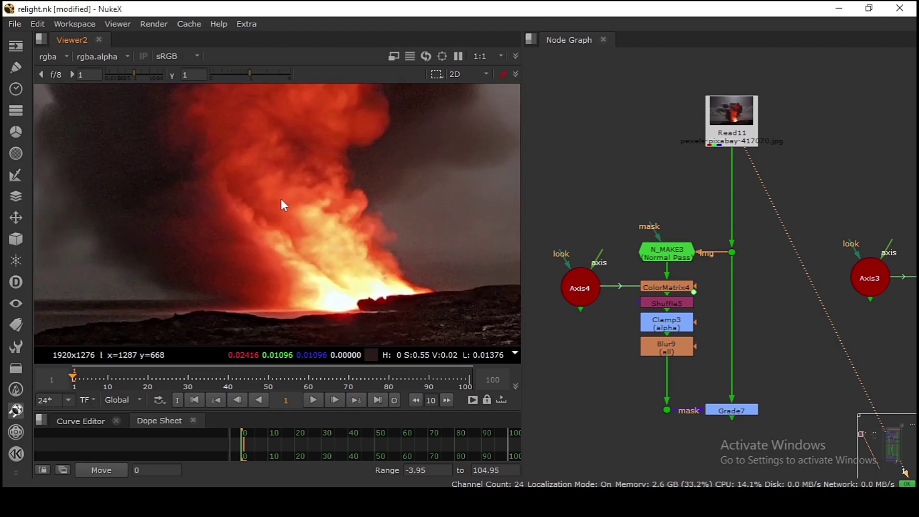
scroll(268, 154, up, 3)
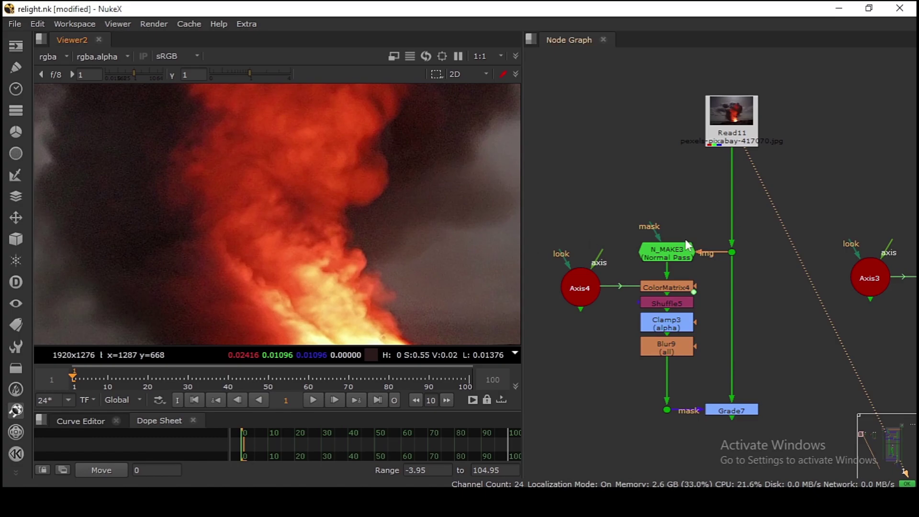
View the N_MAKE3 normal pass of the eruption and the lighting mask from Blur9.
click(670, 255)
key(1)
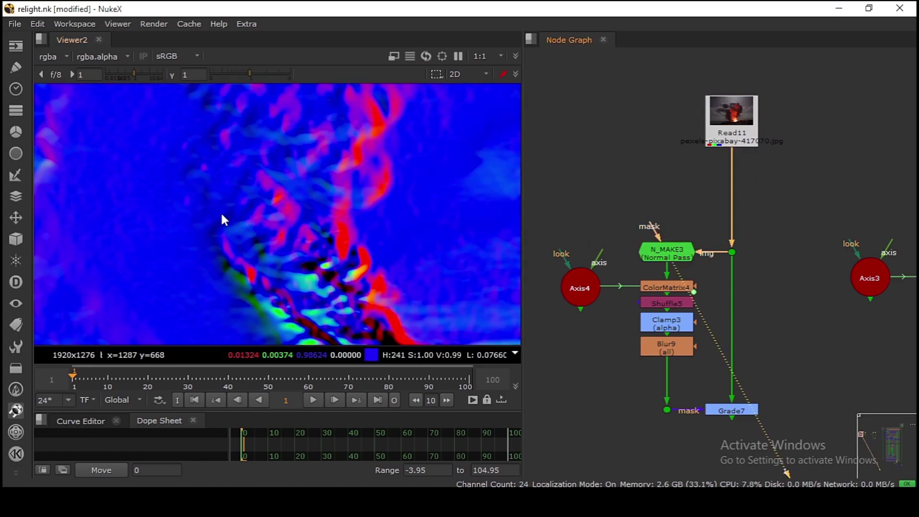
click(667, 342)
key(1)
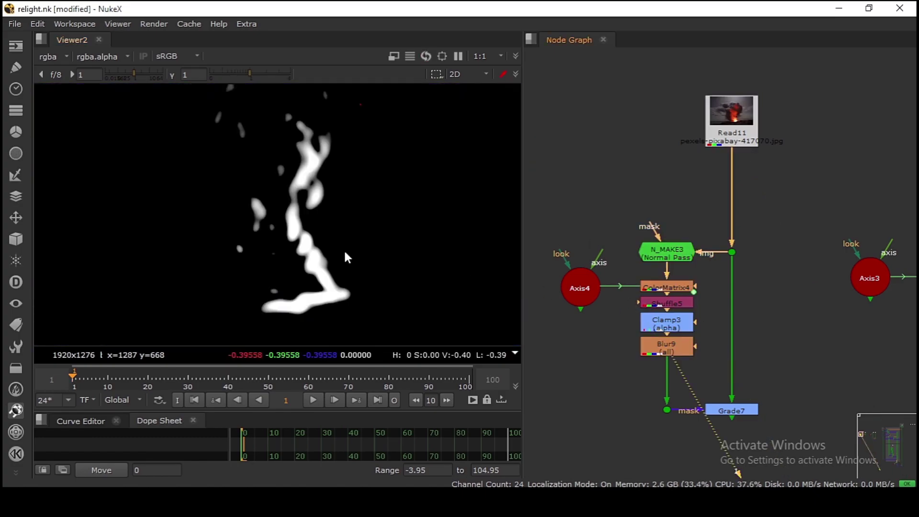
View the Grade7 output and examine the relit eruption plume.
click(731, 412)
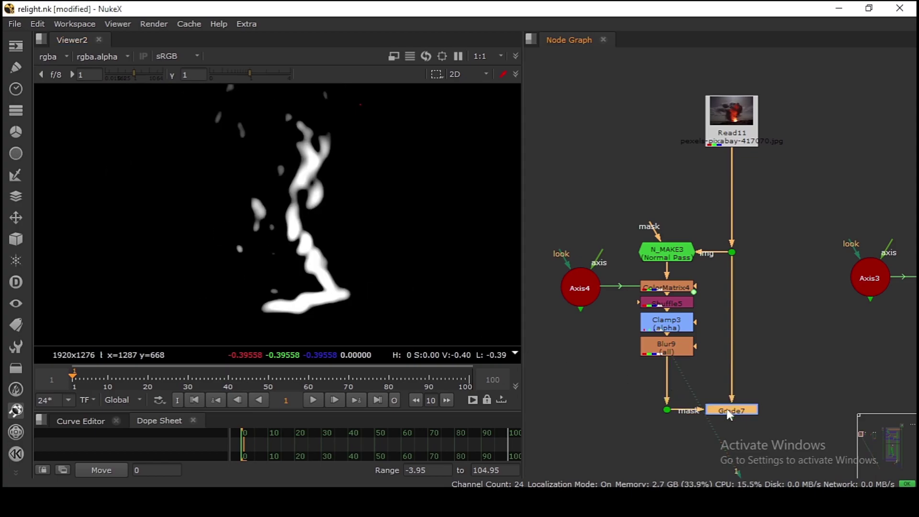
key(1)
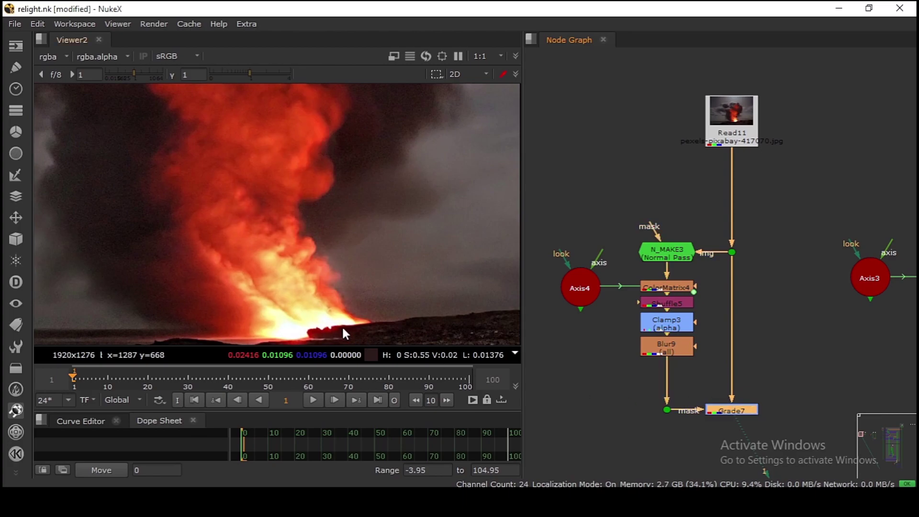
middle_drag(281, 225, 258, 280)
middle_drag(229, 181, 241, 243)
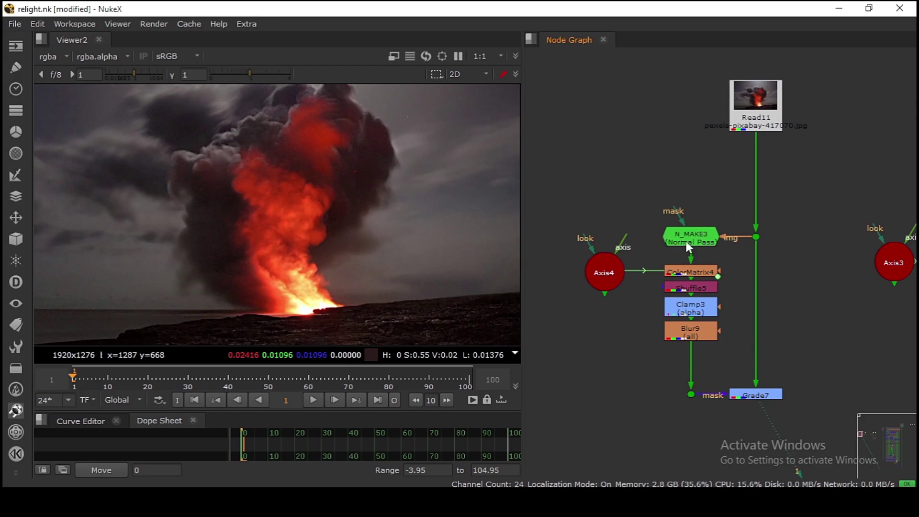
Examine the N_MAKE3 normal pass node and the Axis4, ColorMatrix4 and Shuffle5 setup below it.
middle_drag(695, 263, 685, 241)
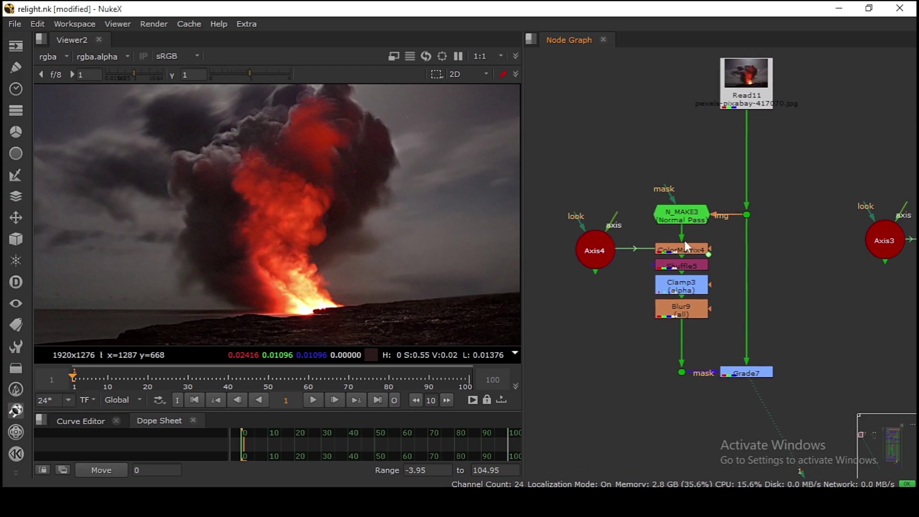
click(686, 217)
scroll(685, 218, up, 3)
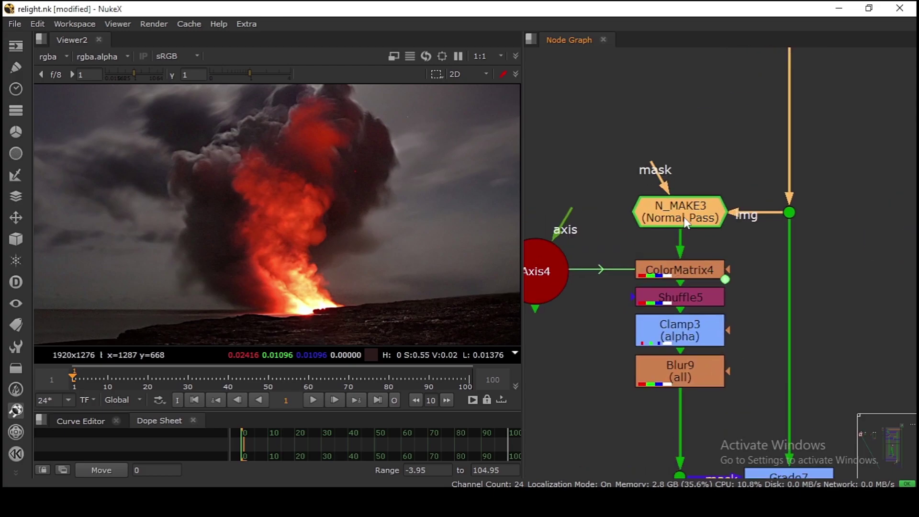
scroll(685, 219, down, 2)
middle_drag(722, 238, 755, 228)
drag(563, 209, 763, 291)
drag(547, 209, 805, 285)
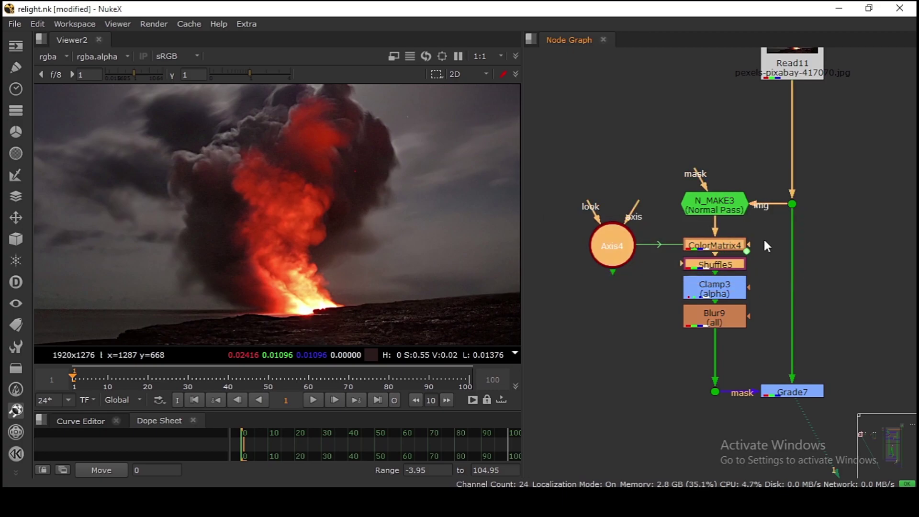
drag(551, 211, 824, 290)
click(843, 270)
Paste the N_Mask node into the graph and place it below Axis4, clear of the existing mask branch.
middle_drag(842, 269, 748, 214)
scroll(769, 256, down, 3)
scroll(747, 291, up, 3)
middle_drag(751, 301, 754, 268)
key(ctrl+v)
click(683, 329)
click(693, 356)
click(687, 332)
scroll(686, 335, down, 4)
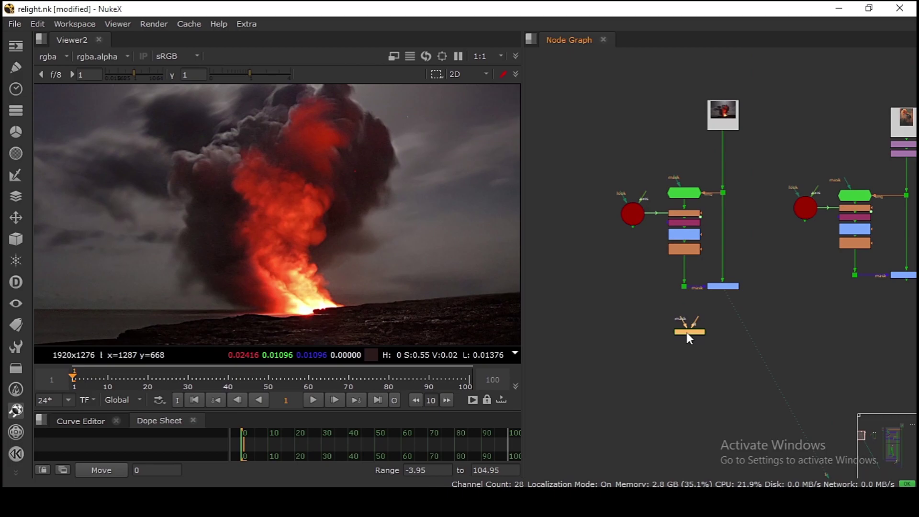
drag(689, 338, 636, 294)
scroll(639, 294, up, 3)
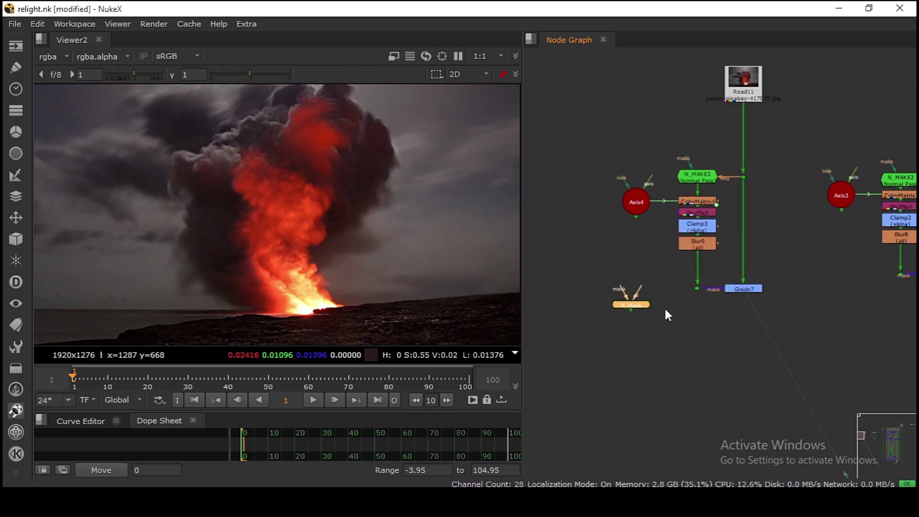
scroll(665, 309, up, 3)
Connect the N input of N_Mask to N_MAKE3, move the node aside and view its output.
middle_drag(628, 276, 623, 358)
drag(618, 366, 700, 211)
middle_drag(700, 210, 791, 164)
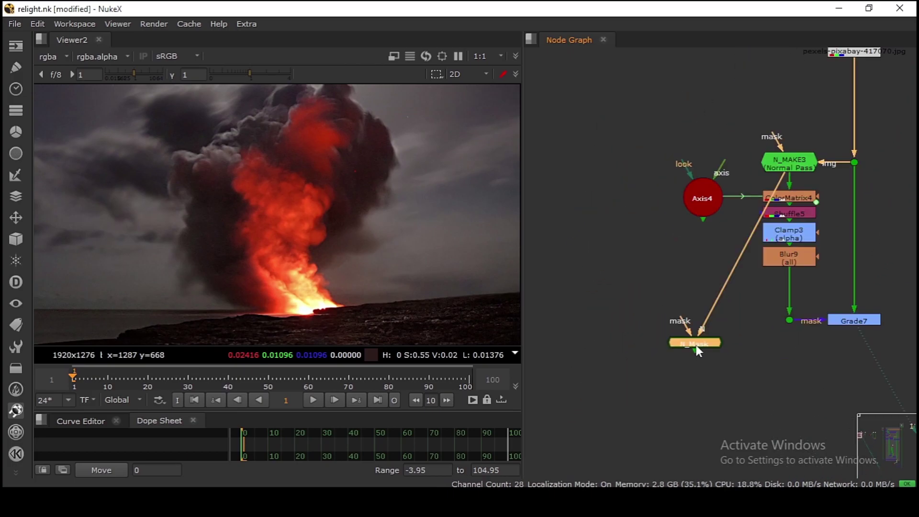
drag(700, 352, 661, 355)
key(1)
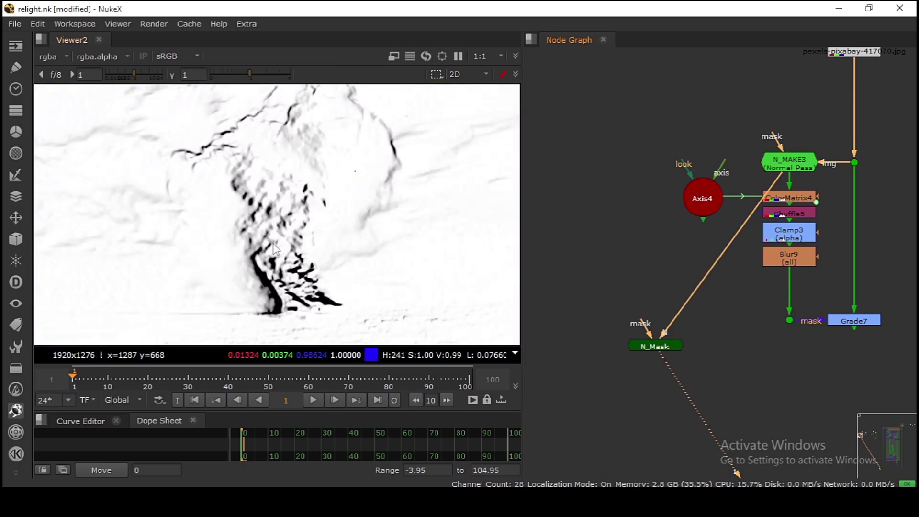
Try a multiply value of 0.58 on N_Mask and reset multiply to 1.
double_click(651, 345)
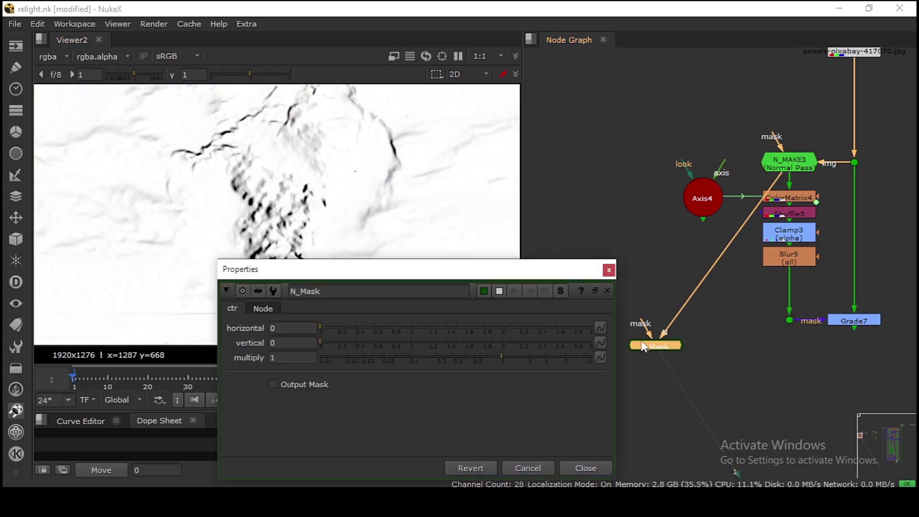
drag(398, 269, 643, 123)
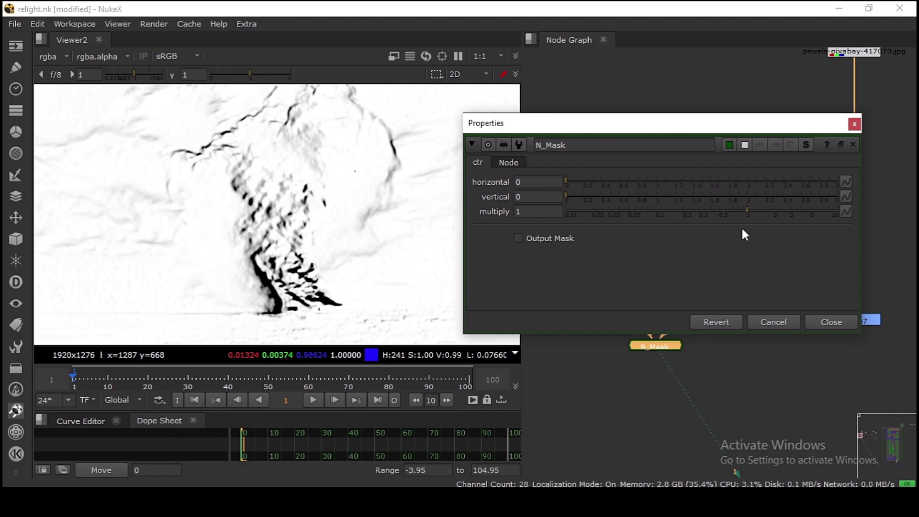
drag(748, 212, 726, 218)
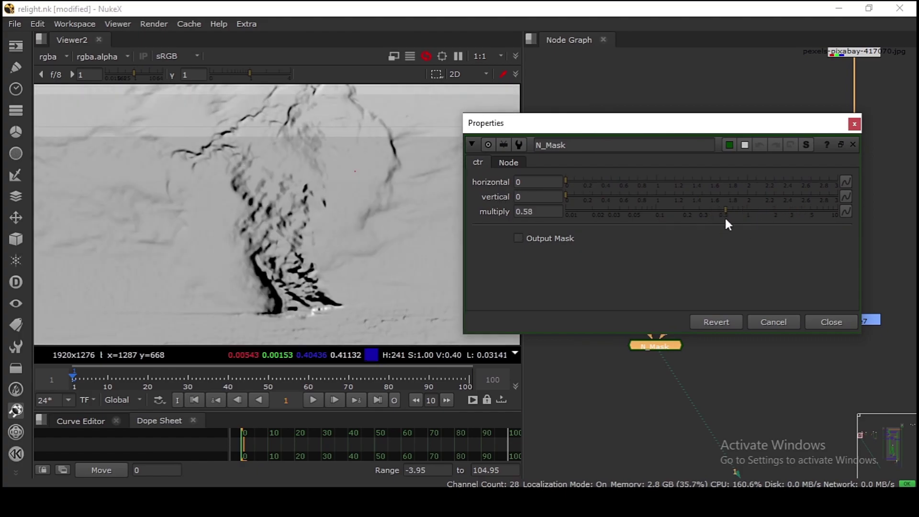
drag(549, 214, 501, 221)
text(1)
key(Return)
Increase the horizontal and multiply values of N_Mask and close its properties.
drag(569, 182, 670, 197)
drag(711, 219, 765, 227)
click(822, 322)
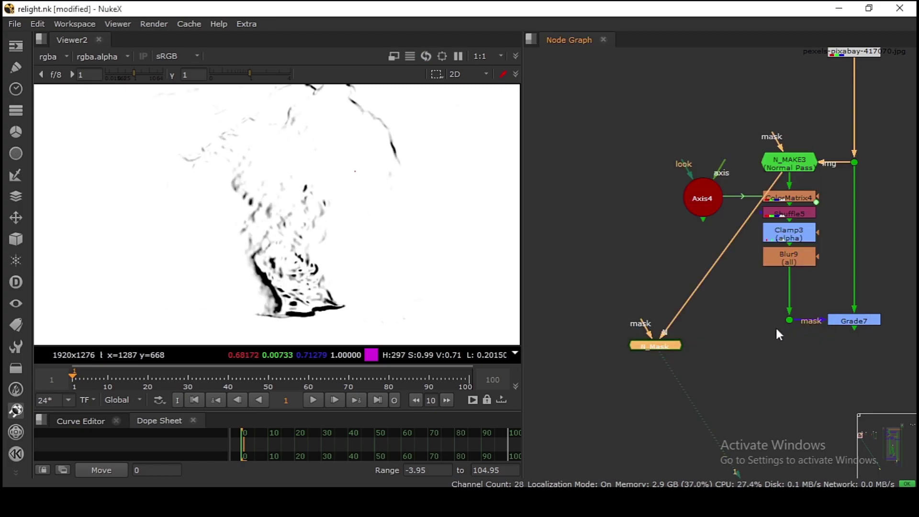
Feed the Grade7 mask from N_Mask instead of Blur9 and view Grade7.
drag(787, 280, 656, 336)
click(848, 323)
key(1)
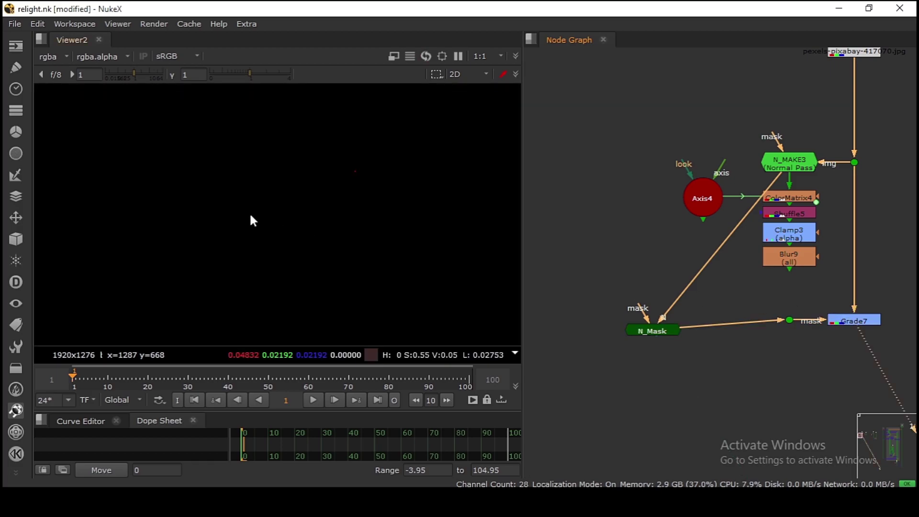
Toggle Grade7 off and on to compare the eruption plume with and without relighting, leaving it enabled.
key(d)
key(d)
key(d)
key(d)
scroll(293, 240, up, 3)
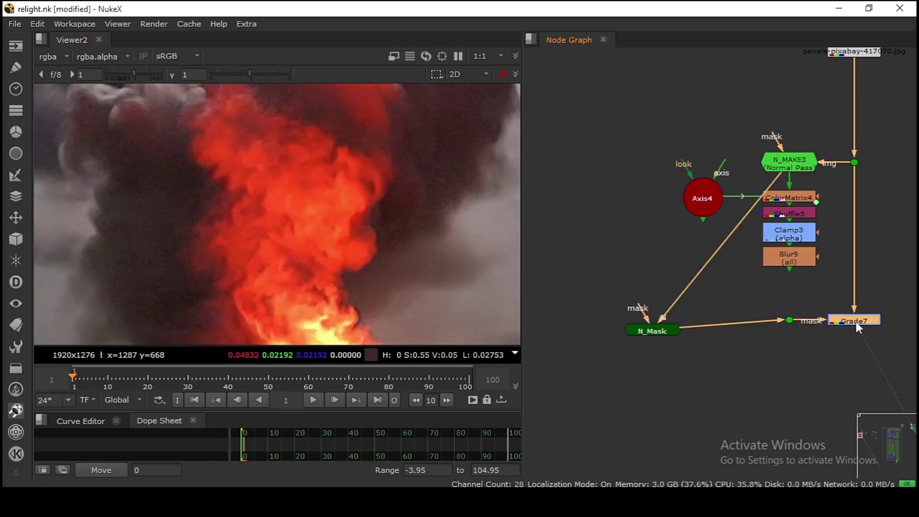
Set N_Mask to vertical 2.35, horizontal 1.18 and multiply 0.55.
double_click(661, 331)
drag(743, 211, 777, 197)
drag(636, 186, 675, 191)
click(723, 212)
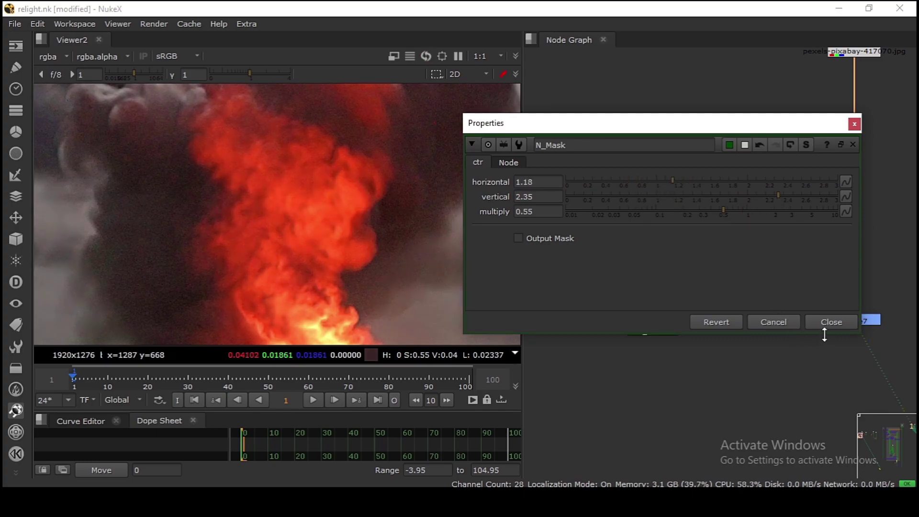
Open the internal node graph of N_Mask, examine its Axis, mask-building and output switch nodes, and close it.
drag(763, 127, 644, 130)
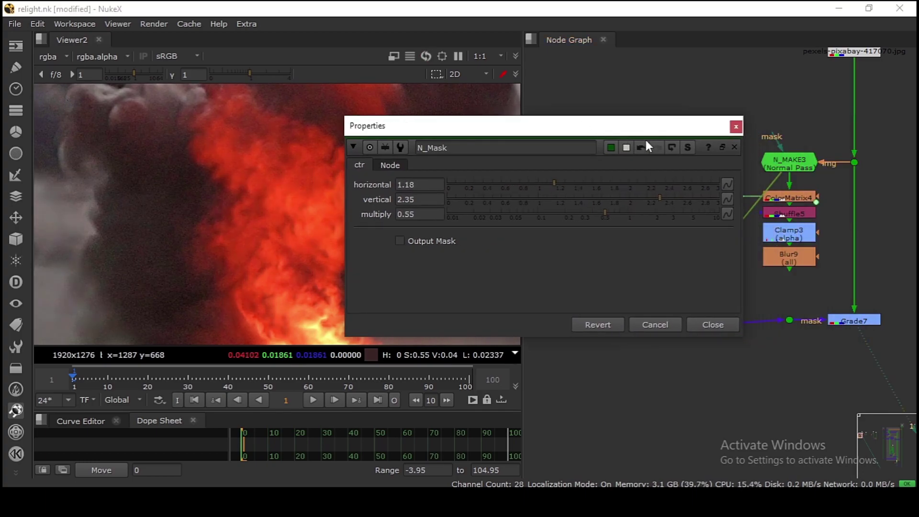
click(688, 147)
click(736, 127)
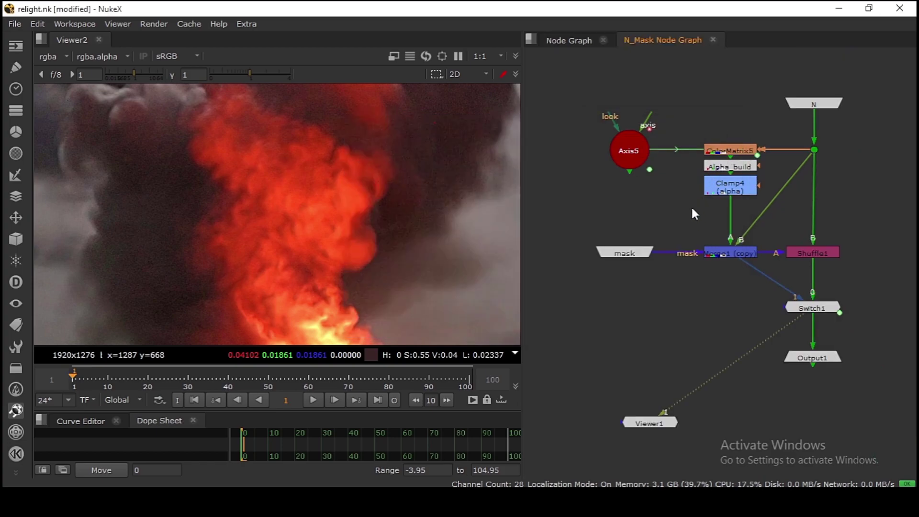
drag(591, 105, 776, 199)
click(719, 225)
drag(568, 219, 864, 383)
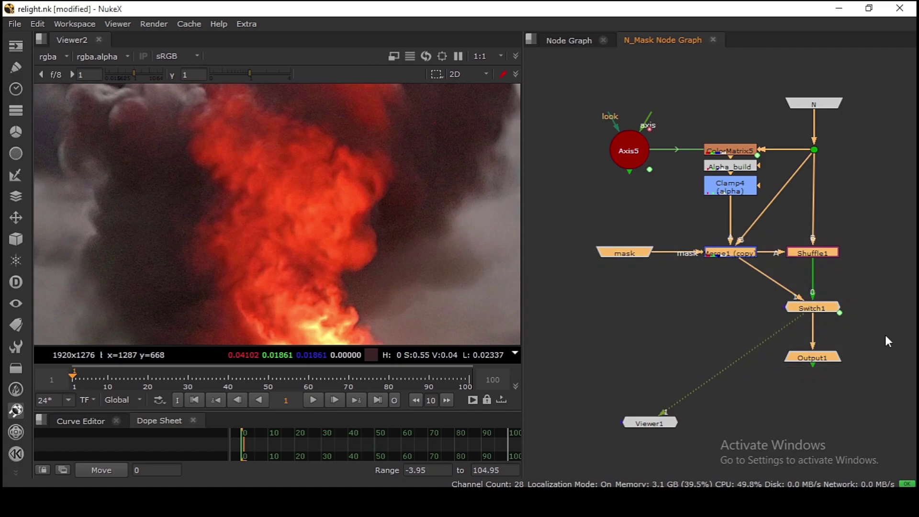
click(877, 356)
click(712, 39)
View N_Mask and toggle its Output Mask option to compare the alpha, leaving the option enabled.
click(647, 322)
key(1)
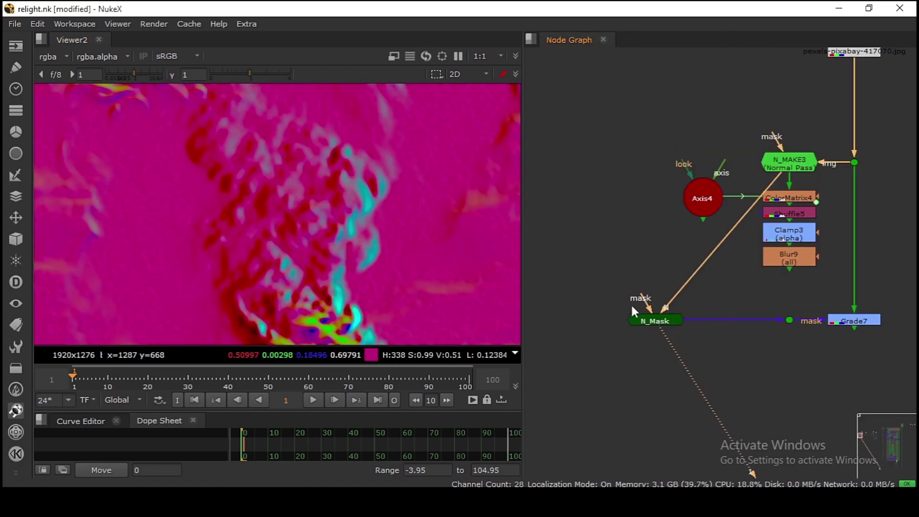
double_click(641, 319)
drag(458, 133, 536, 116)
click(531, 224)
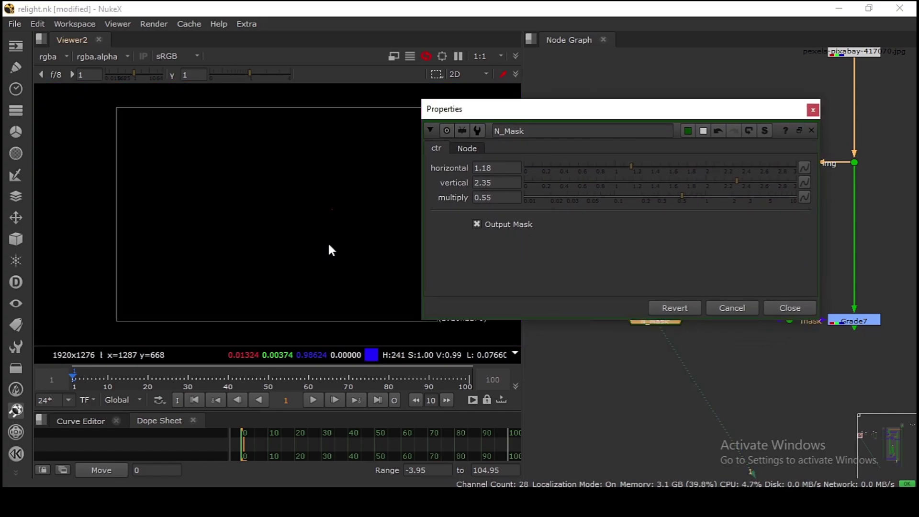
click(513, 231)
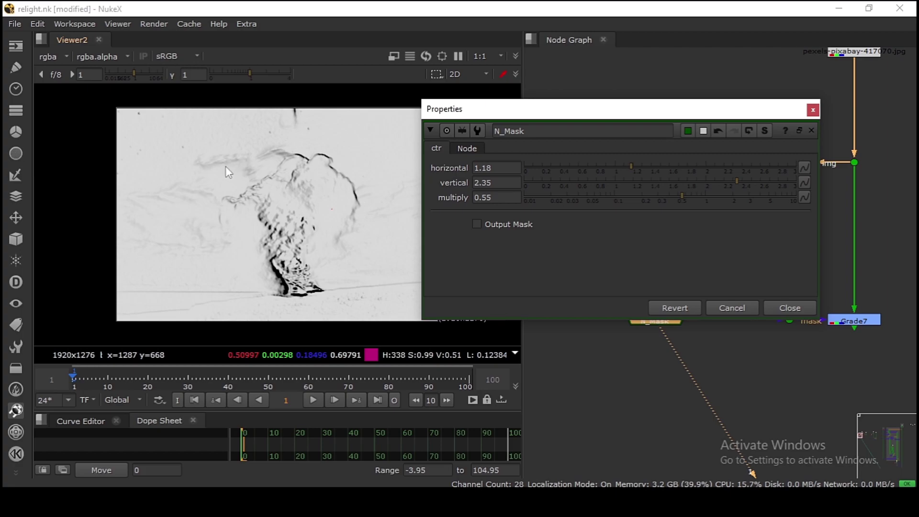
click(504, 229)
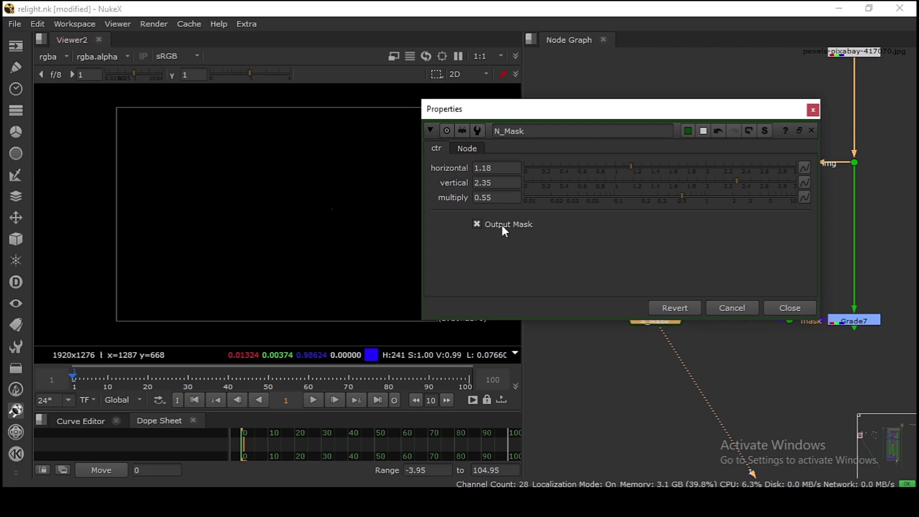
click(744, 305)
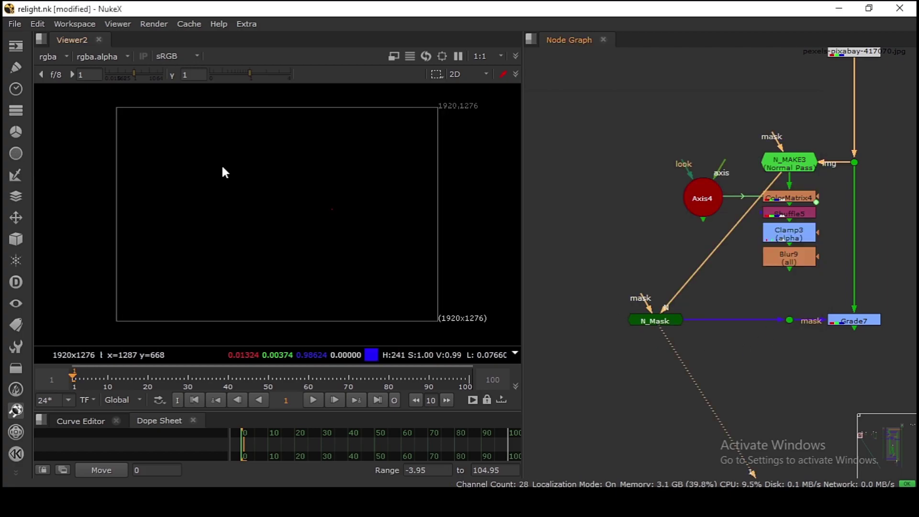
Display the N_MASK layer in the viewer and attach a Dot below the N_Mask output.
click(50, 59)
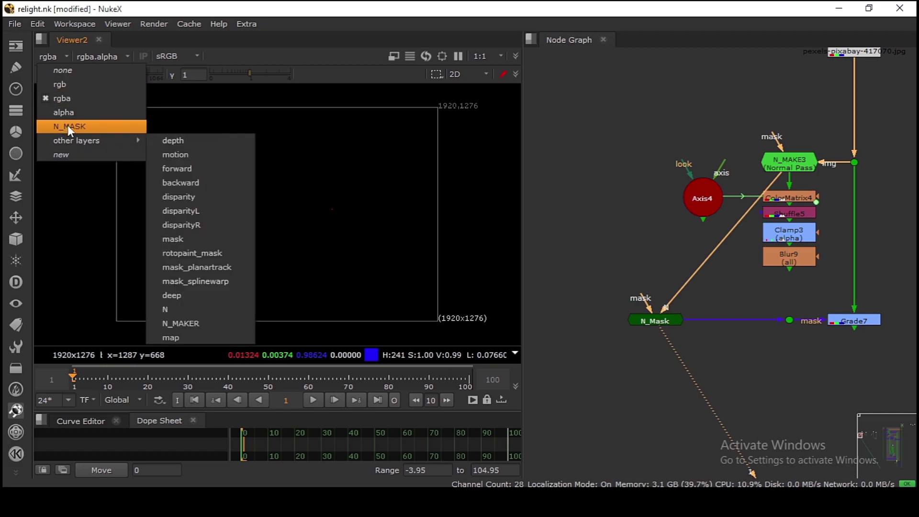
click(70, 128)
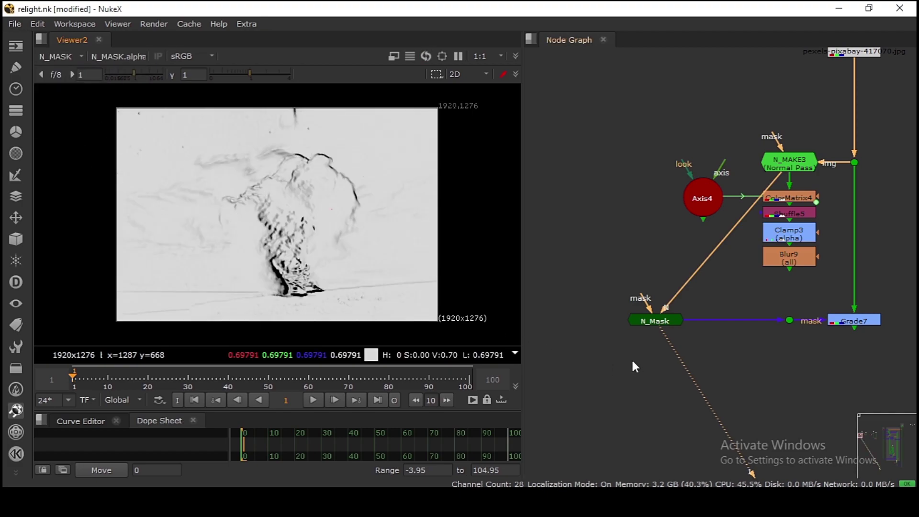
click(659, 382)
key(period)
drag(659, 378, 656, 322)
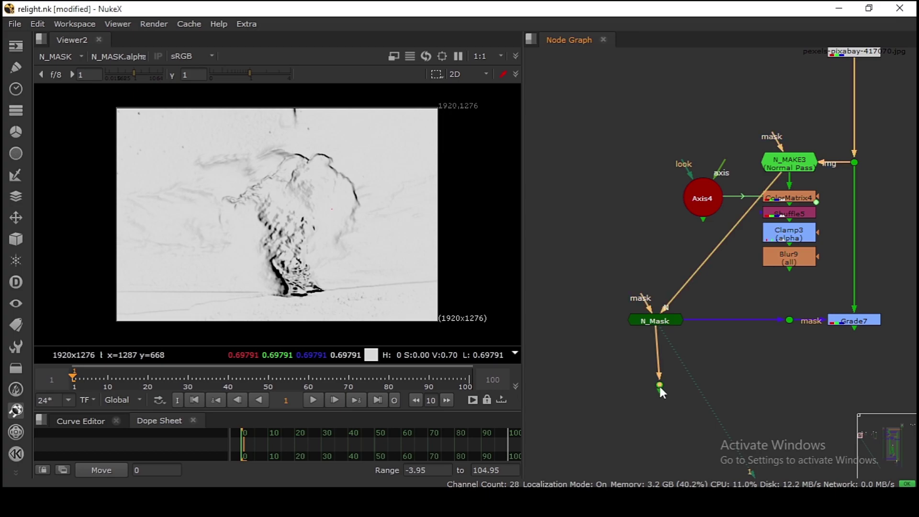
drag(657, 385, 682, 433)
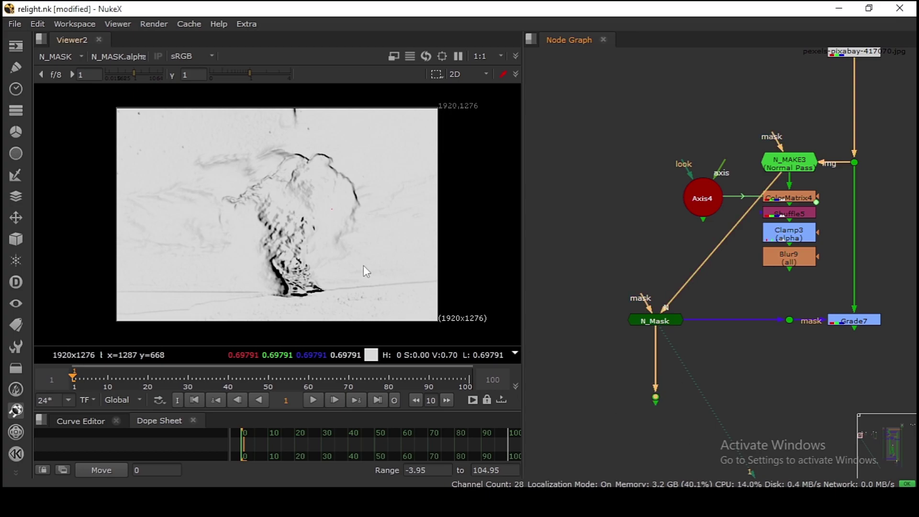
Switch the viewer back to the rgba channels and delete the Dot below N_Mask.
click(51, 55)
click(53, 85)
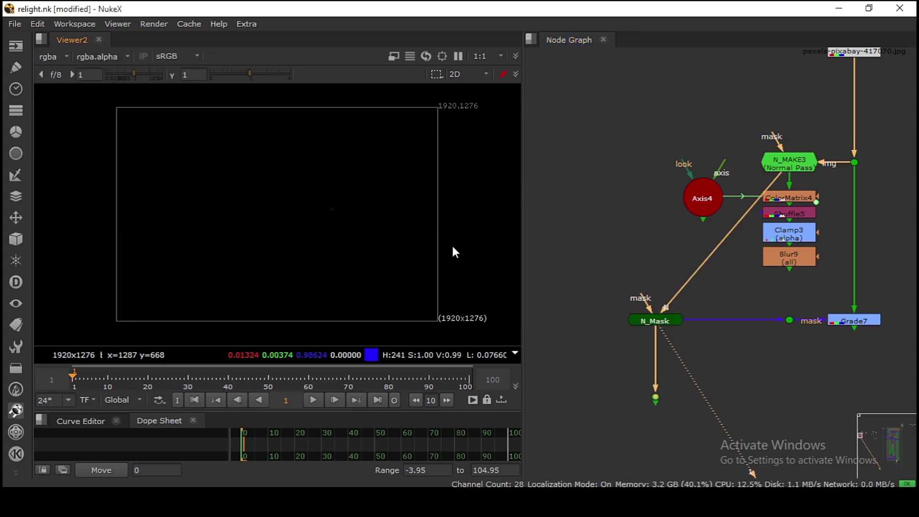
drag(630, 379, 685, 414)
key(Delete)
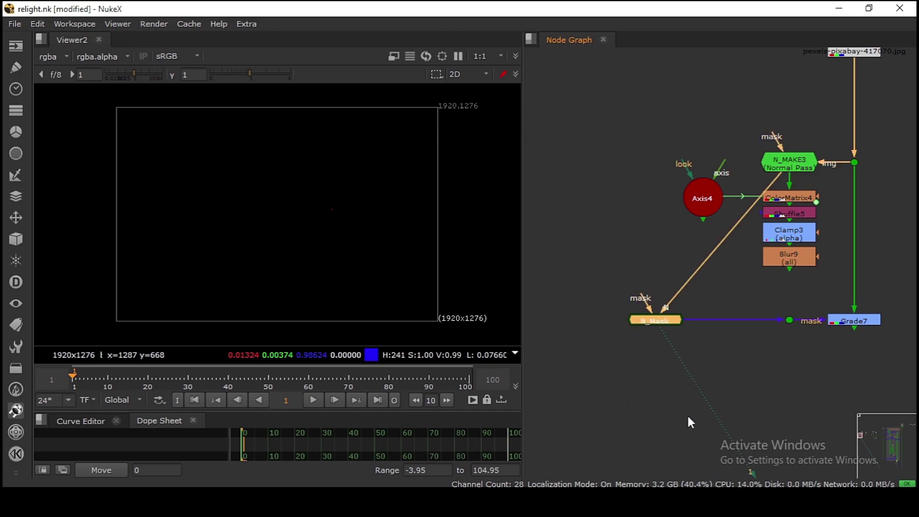
Extract N_Mask from the node tree and move it away from the Grade7 mask branch.
key(ctrl+shift+x)
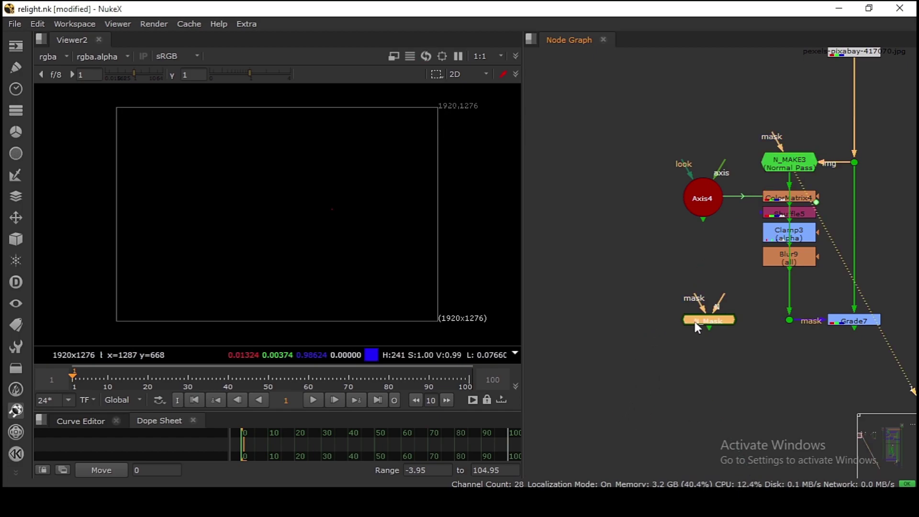
drag(695, 322, 616, 351)
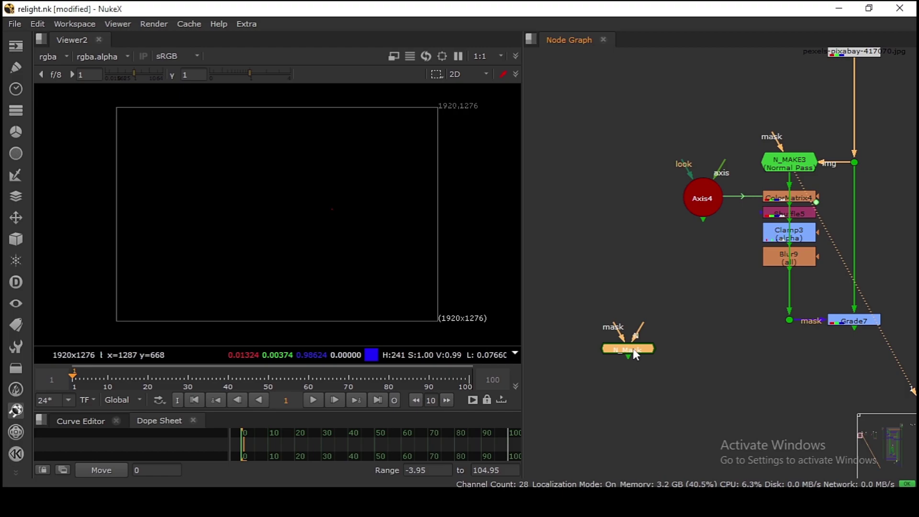
Examine the manual setup of Axis4, ColorMatrix4 and Shuffle5 beneath N_MAKE3.
drag(637, 165, 821, 246)
click(724, 273)
mouse_move(777, 162)
mouse_down()
mouse_move(786, 152)
mouse_move(780, 167)
mouse_up()
drag(607, 158, 840, 239)
middle_drag(830, 198, 795, 237)
drag(714, 168, 863, 211)
drag(768, 201, 768, 200)
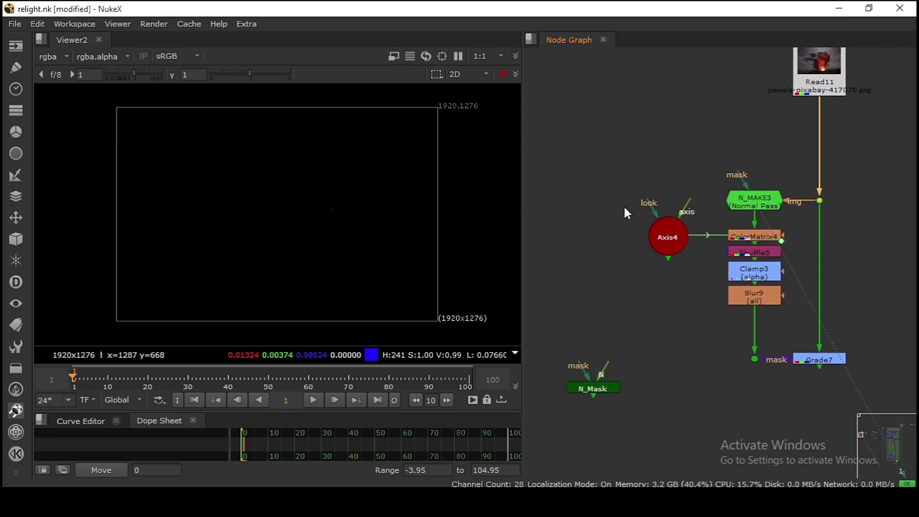
drag(631, 209, 696, 267)
Look through the NukeSurvivalToolkit CG tools for relighting nodes such as Relight_Simple SPIN, and select the N_Mask node.
right_click(564, 207)
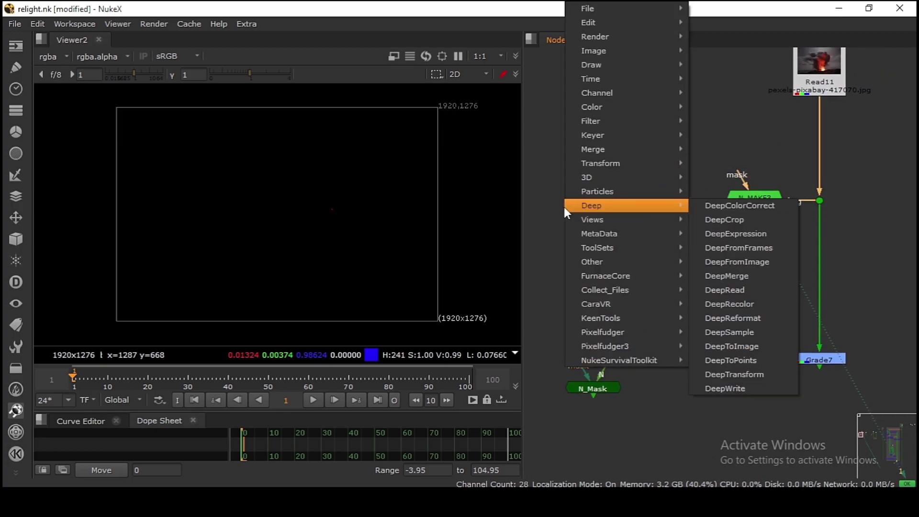
mouse_move(597, 318)
mouse_move(627, 359)
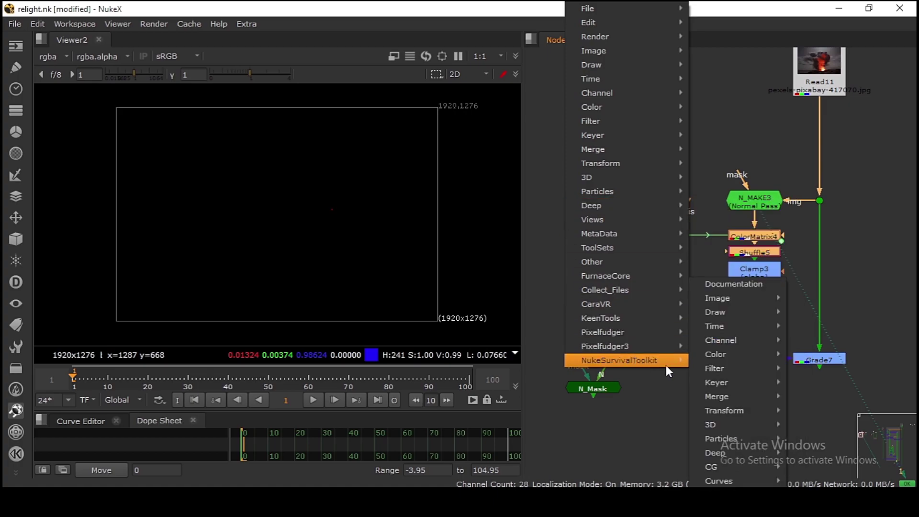
mouse_move(731, 468)
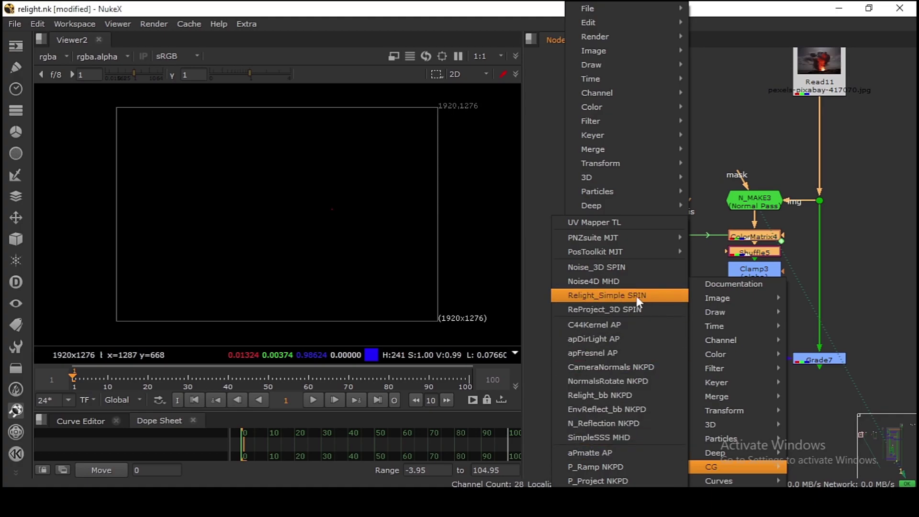
click(731, 145)
click(595, 390)
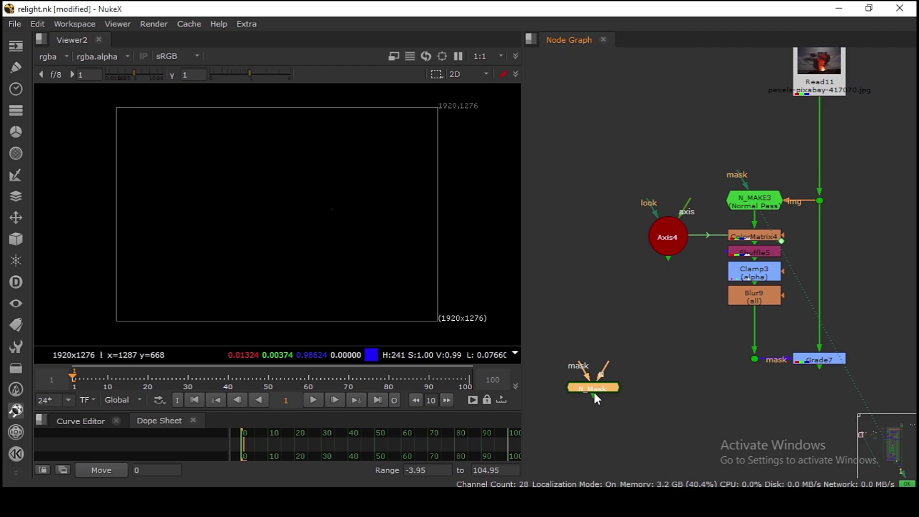
Show the merge near the end of the PLATE branch in the viewer.
click(798, 258)
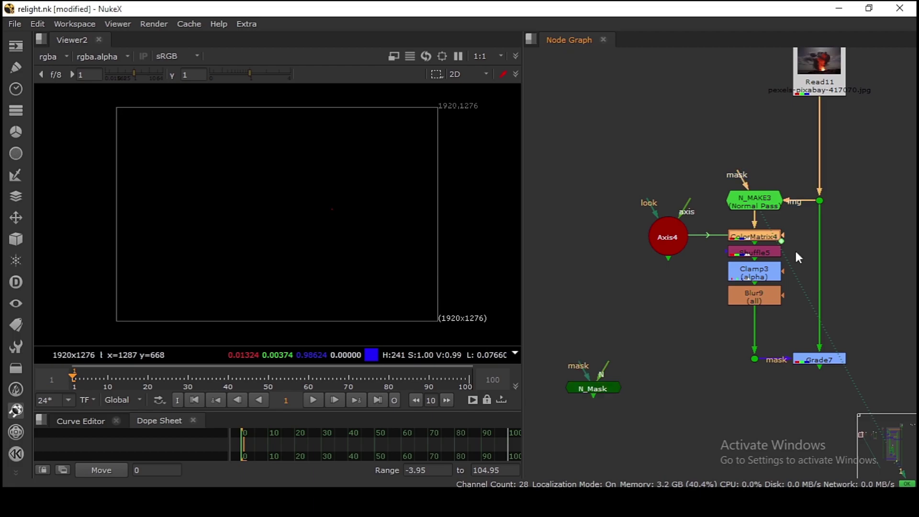
click(796, 252)
key(f)
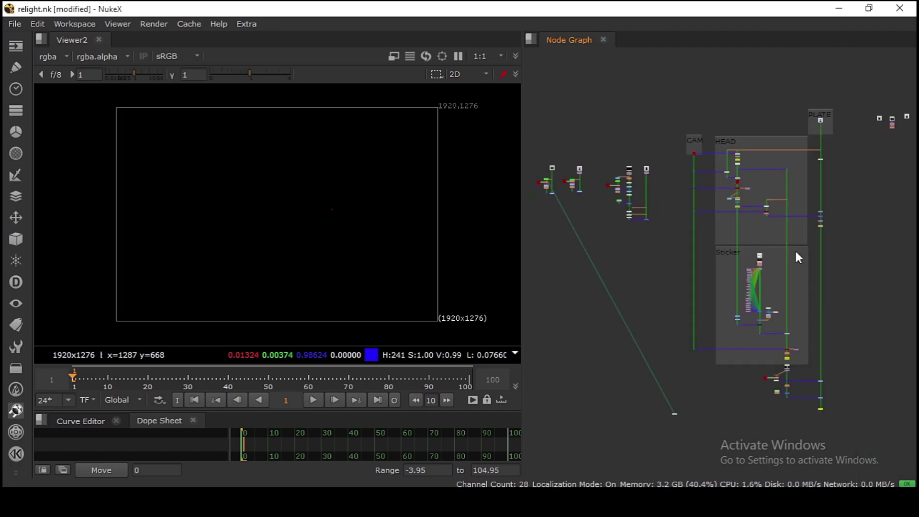
middle_drag(807, 396, 789, 331)
scroll(798, 330, up, 7)
drag(767, 316, 866, 354)
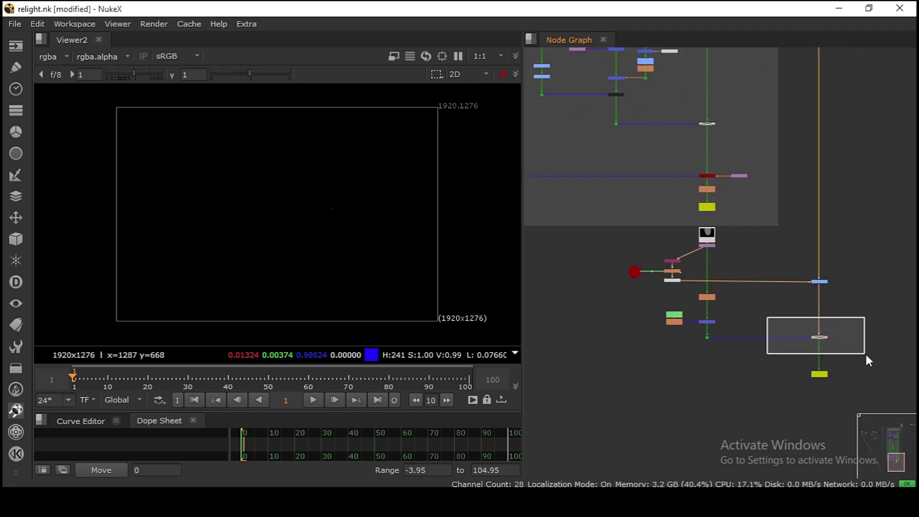
key(1)
Display the final merge of the face composite in the viewer and inspect its relighting node branch.
scroll(651, 270, down, 6)
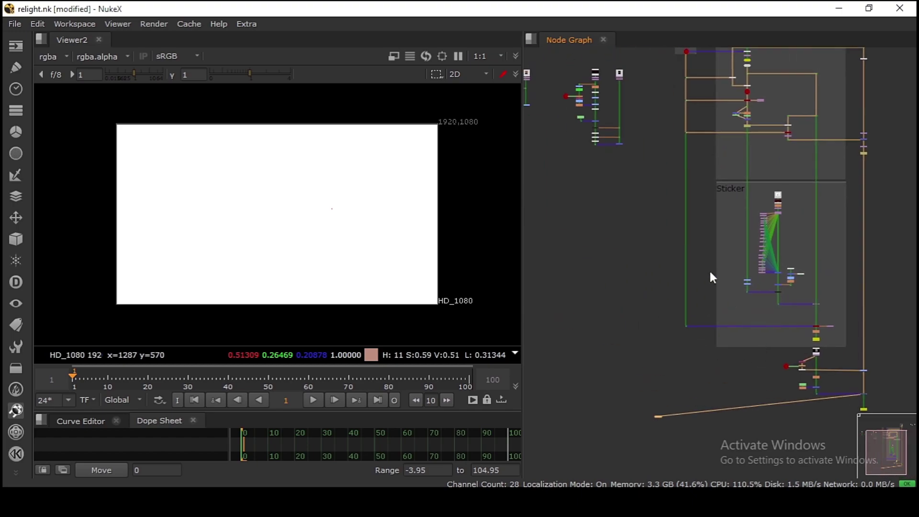
scroll(636, 262, up, 2)
scroll(677, 254, up, 5)
drag(634, 260, 710, 290)
key(1)
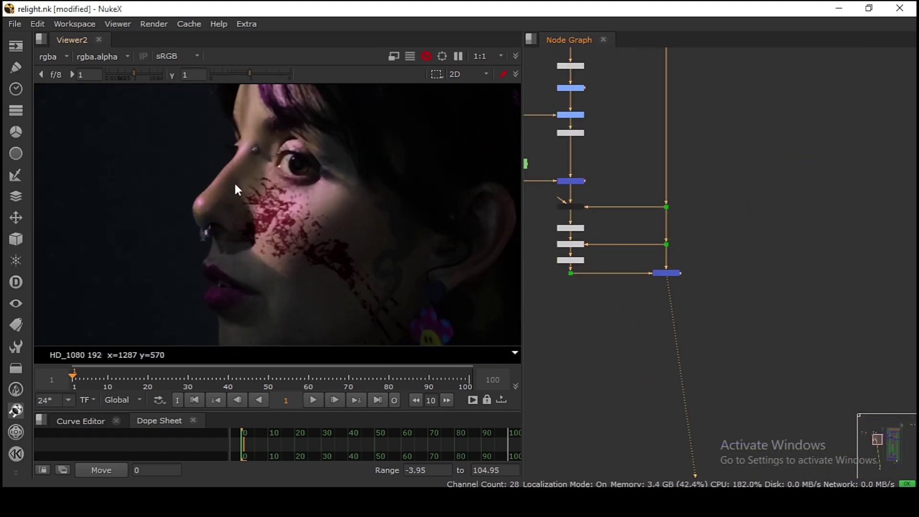
scroll(630, 246, up, 6)
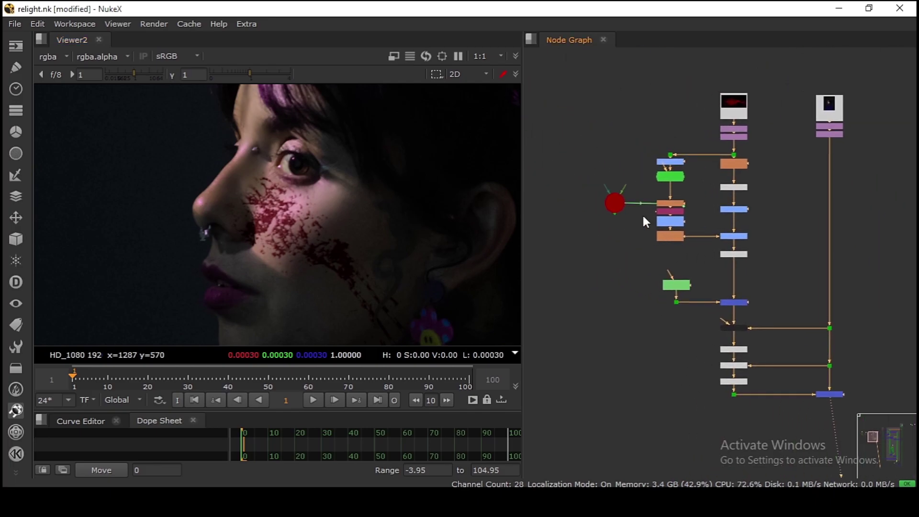
Examine the axis and color matrix mask setup below the Sticker backdrop, selecting its nodes.
scroll(760, 228, down, 10)
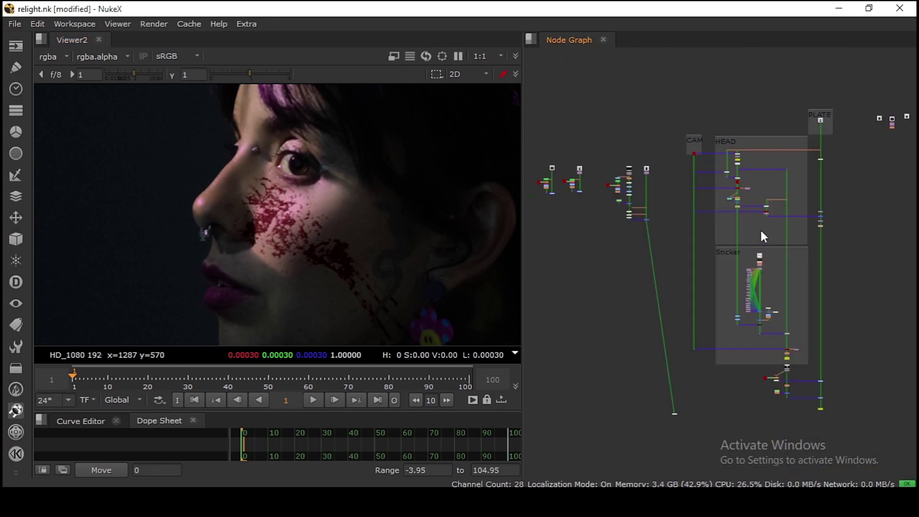
scroll(691, 206, up, 8)
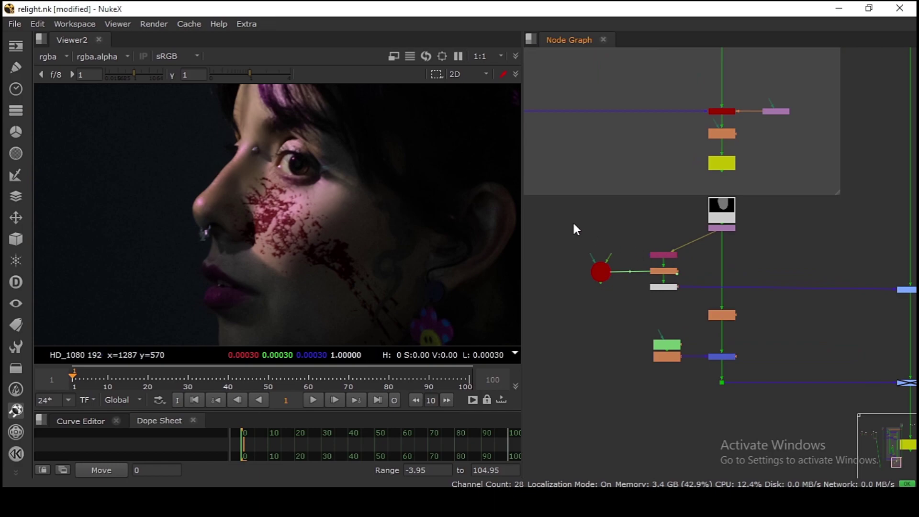
scroll(581, 292, up, 3)
drag(544, 220, 754, 279)
drag(758, 241, 551, 273)
drag(554, 241, 800, 292)
scroll(781, 315, down, 3)
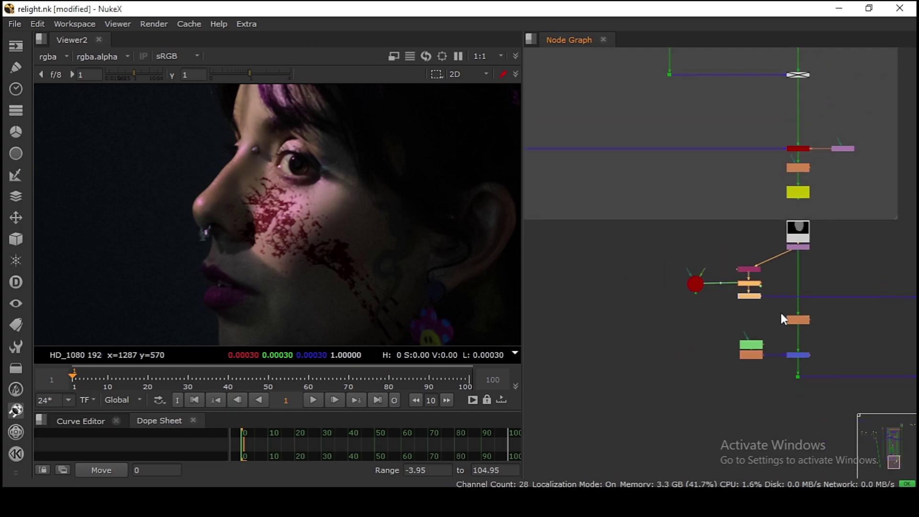